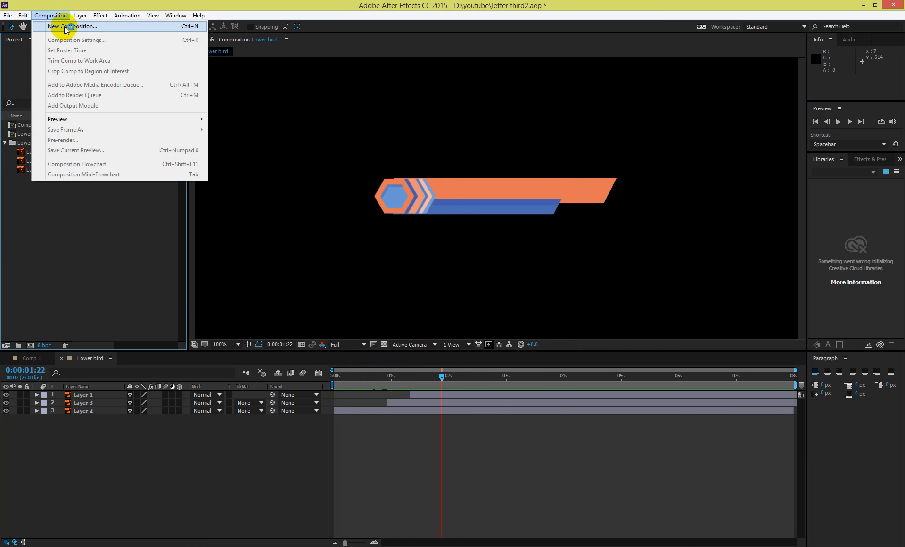
Create a new composition named Comp 2 with the HDV/HDTV 720 25 preset and an 8-second duration.
click(64, 26)
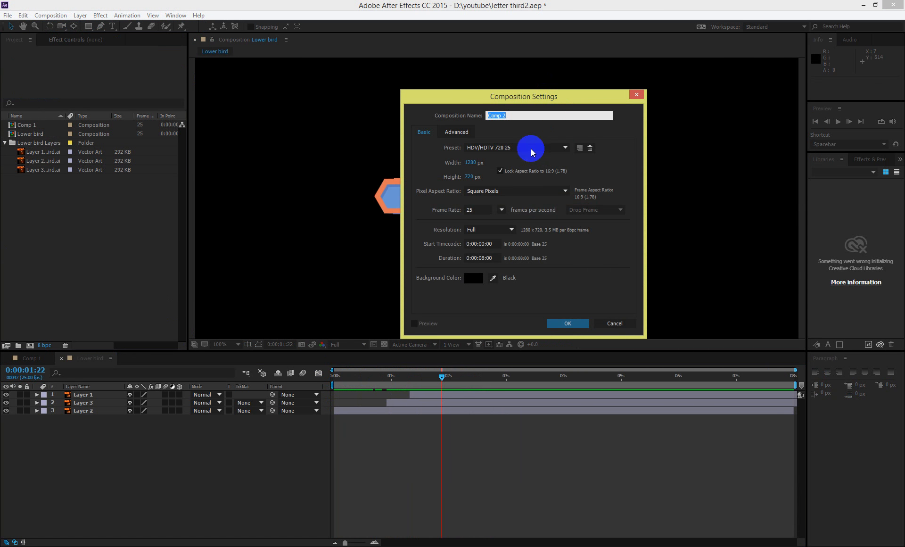
click(567, 323)
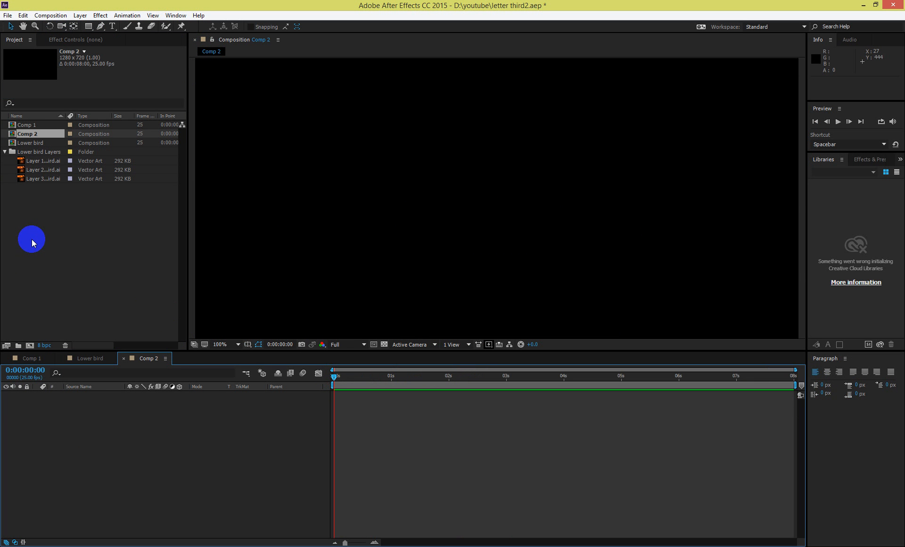
Choose Lower bird.ai from the youtube folder as the file to import into the project.
double_click(32, 239)
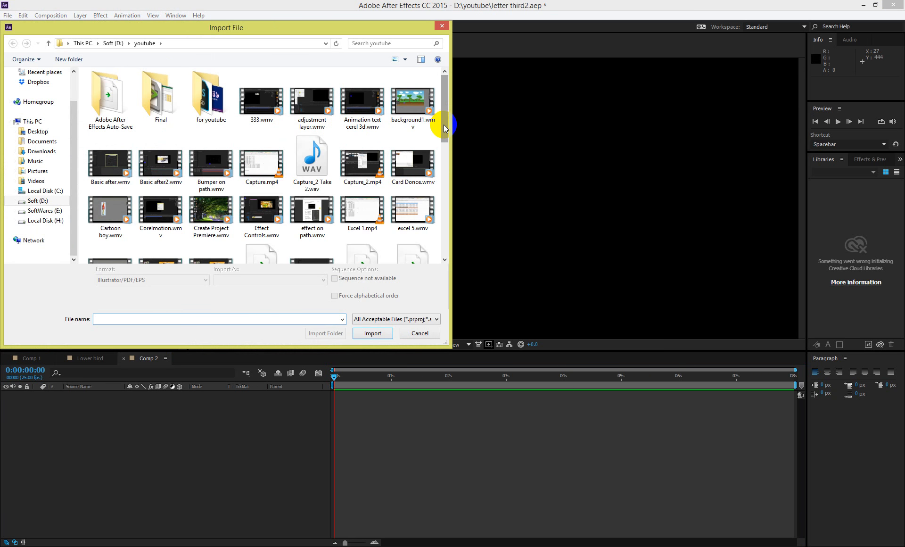
drag(445, 127, 434, 177)
click(210, 185)
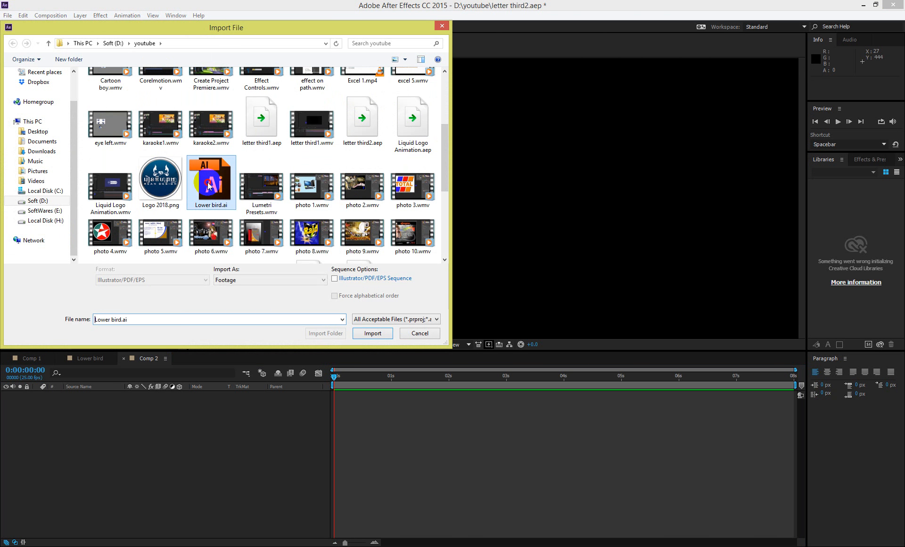
click(373, 333)
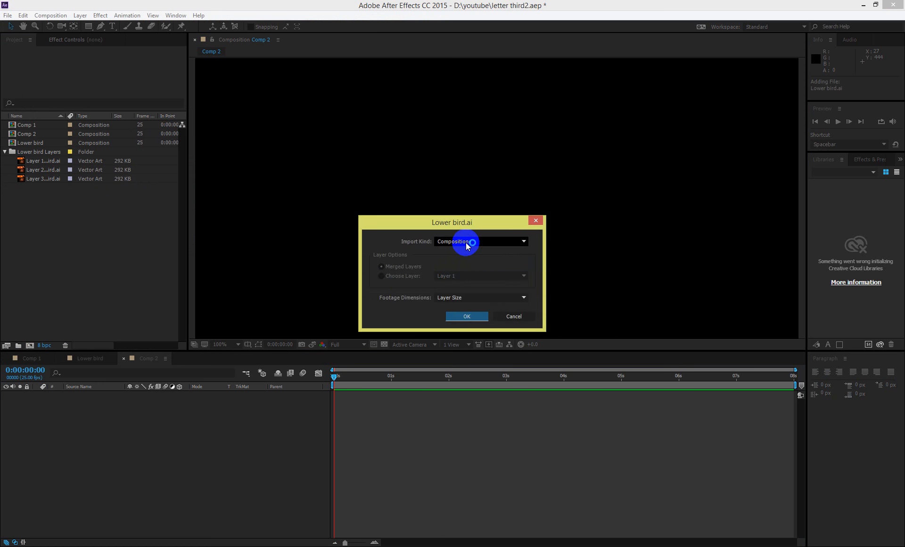
Try the Footage import kind for Lower bird.ai with only Layer 1 chosen.
click(467, 243)
click(457, 254)
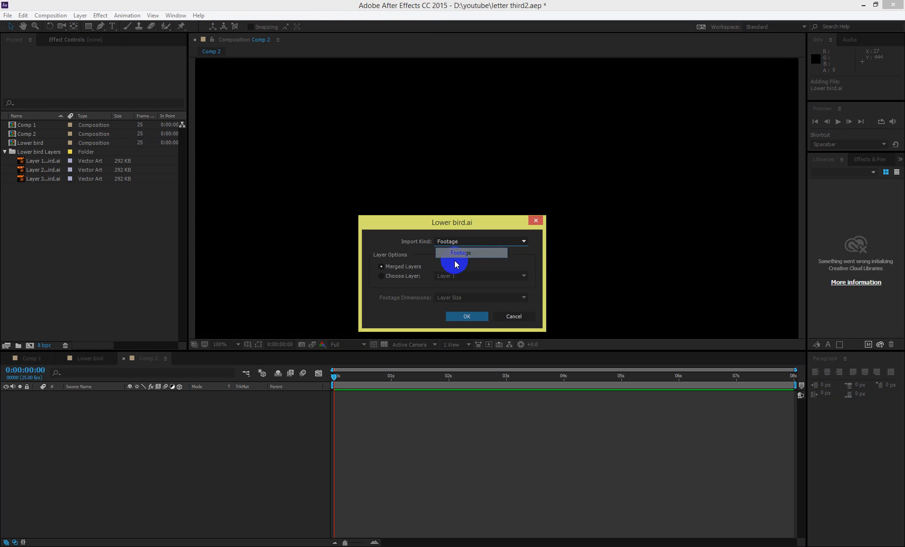
click(396, 276)
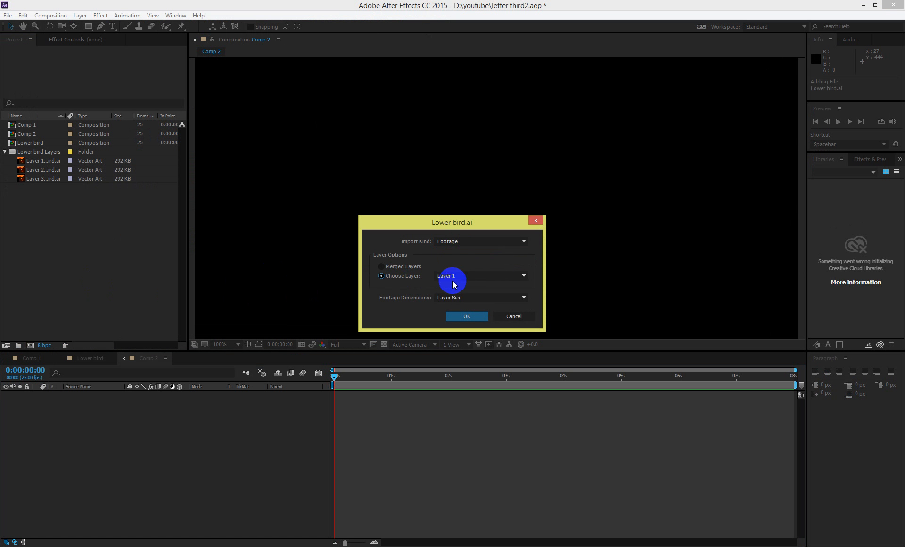
click(454, 278)
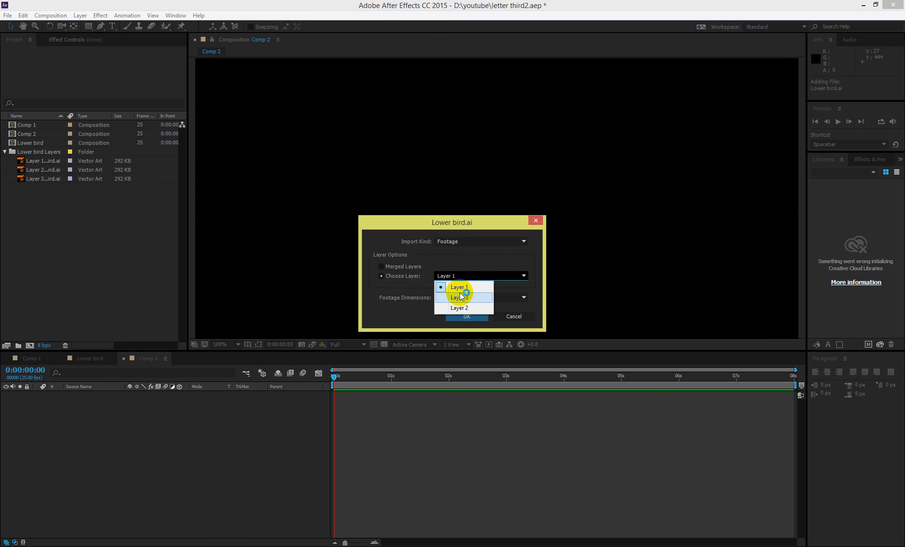
click(463, 289)
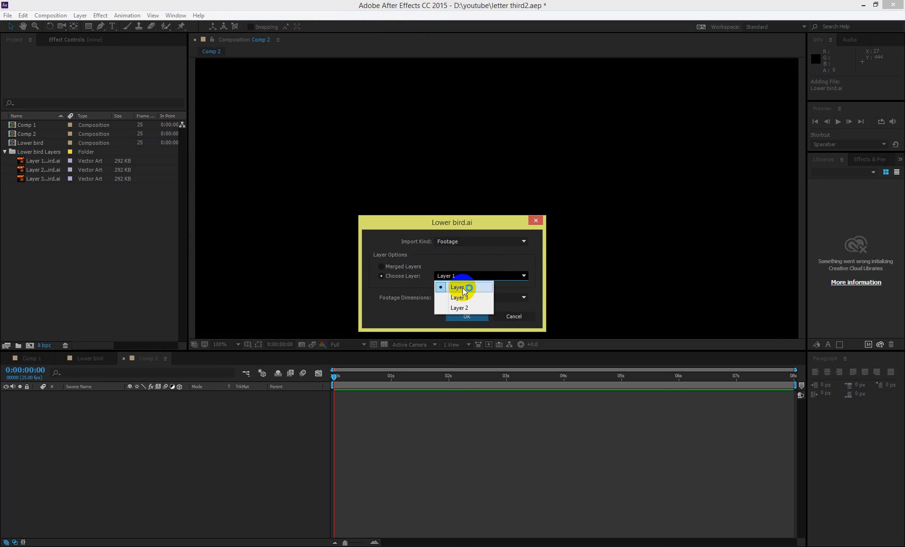
Import Lower bird.ai as a Composition with footage dimensions set to Layer Size.
click(460, 241)
click(461, 264)
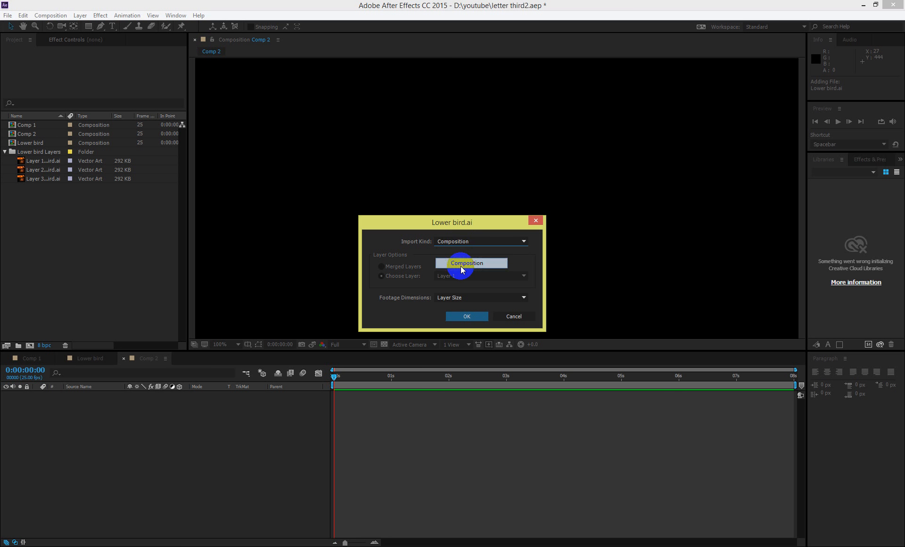
click(461, 317)
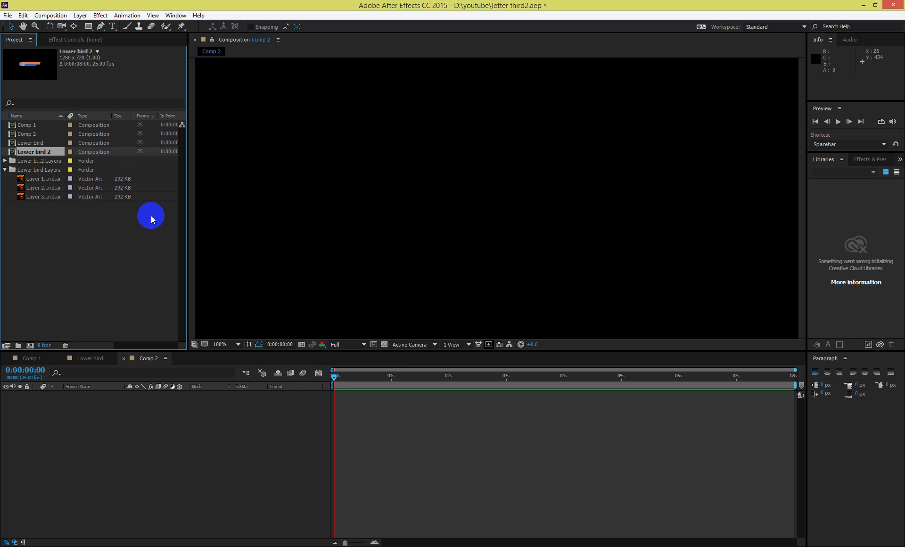
Open the imported Lower bird 2 composition, scrub through its layers back to the start, and close it.
double_click(31, 151)
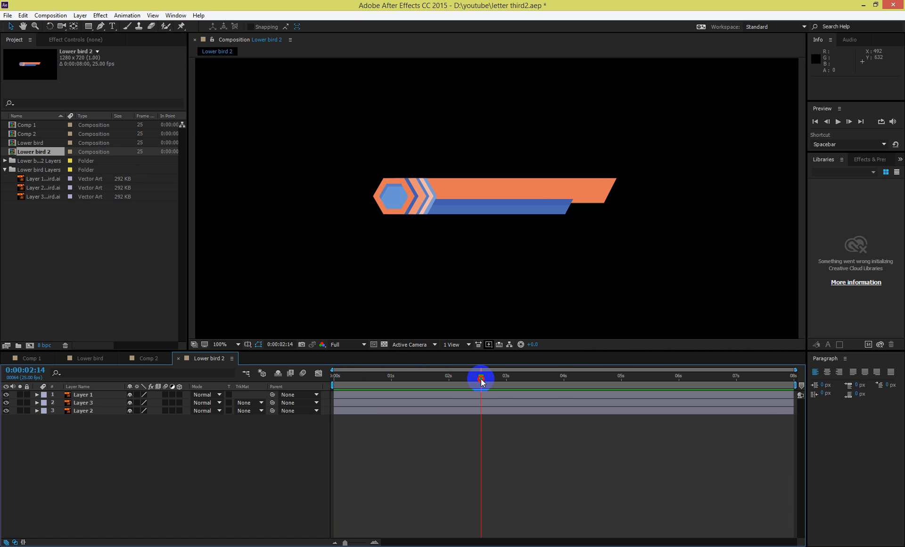
drag(481, 378, 303, 378)
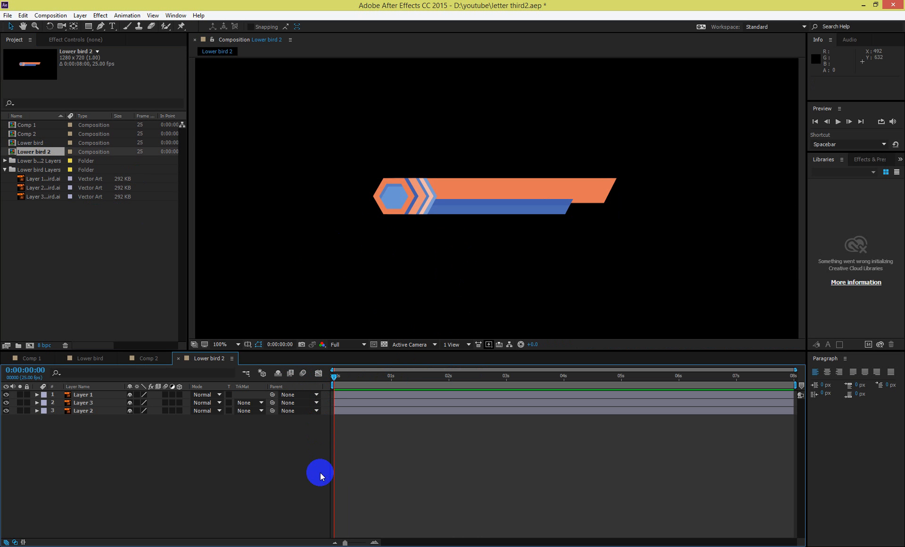
click(384, 413)
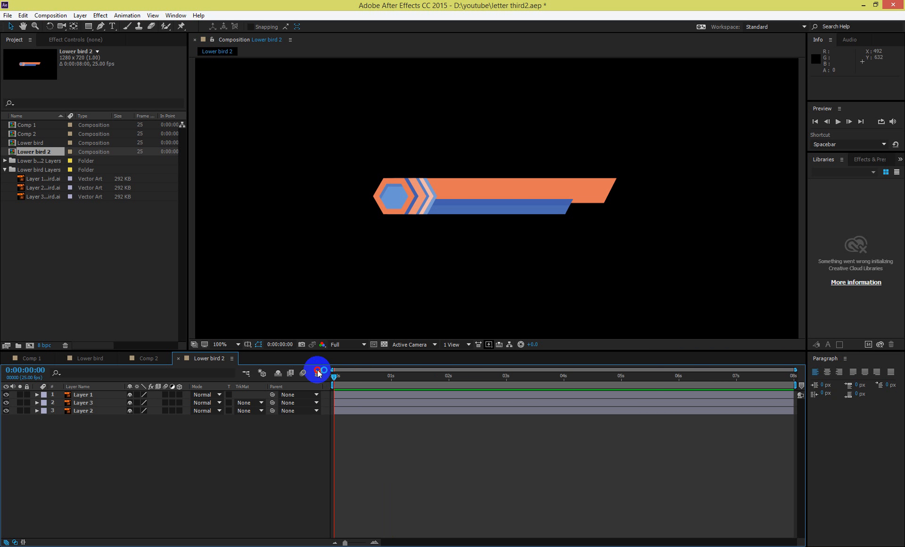
click(179, 358)
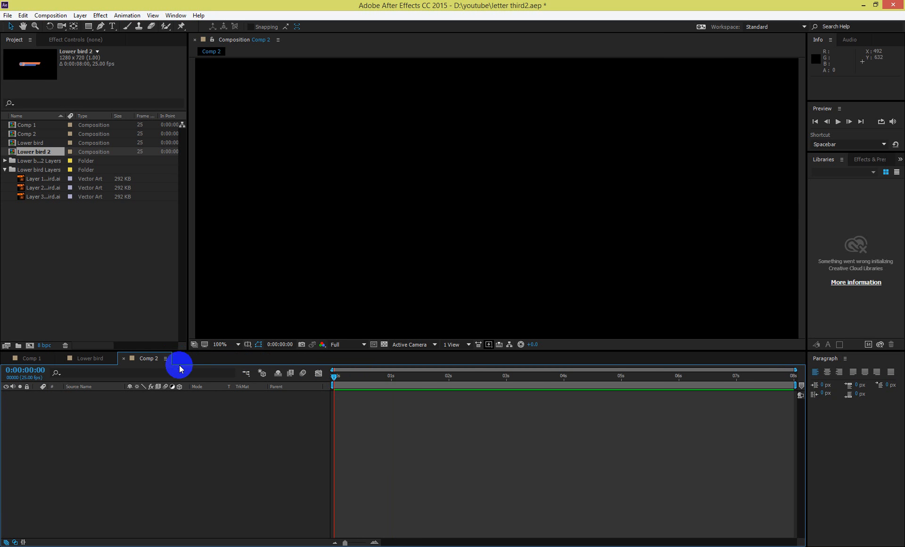
Add Layer 2, Layer 3 and Layer 1 from the Lower bird Layers folder to Comp 2, with Layer 1 on top.
click(70, 225)
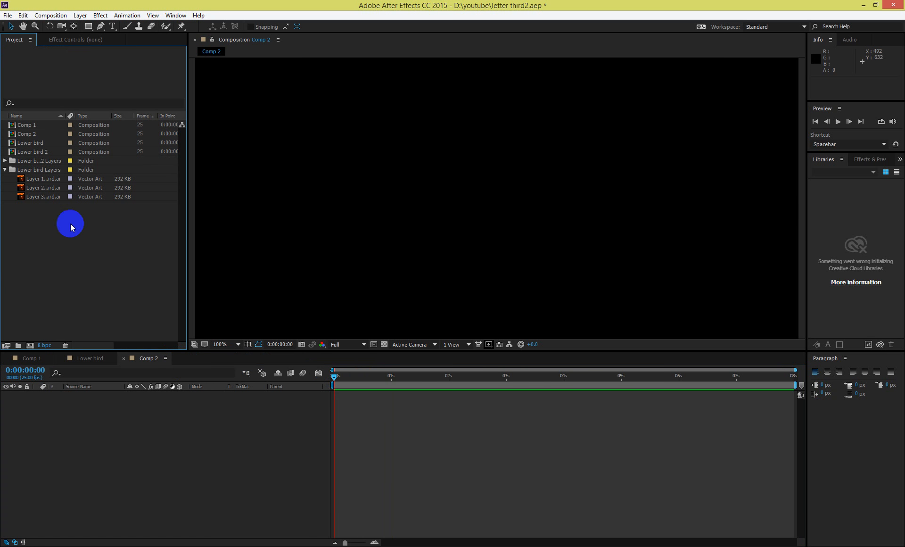
click(36, 185)
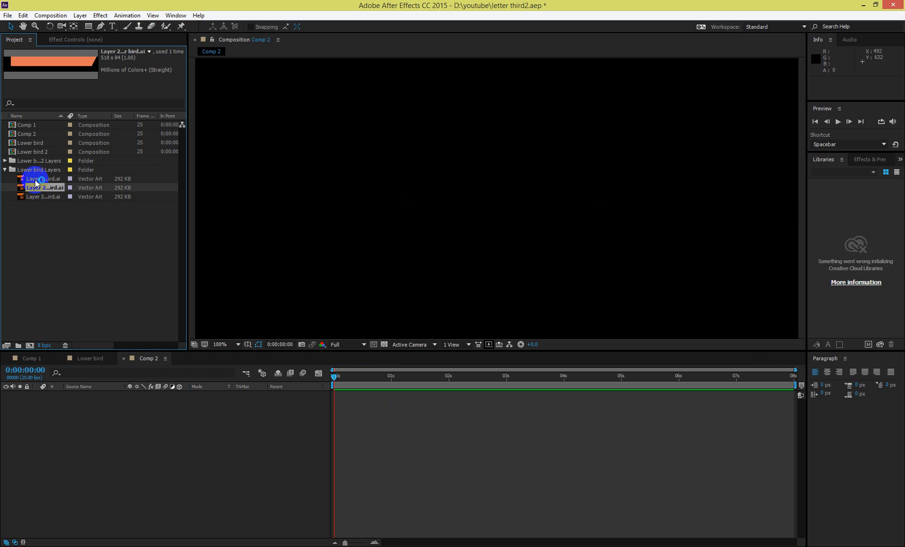
drag(36, 183, 83, 431)
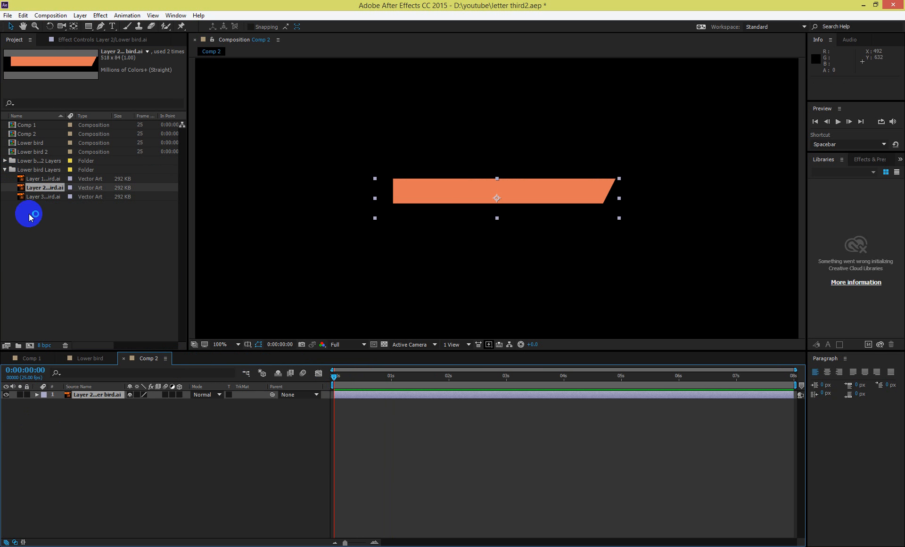
drag(40, 196, 63, 391)
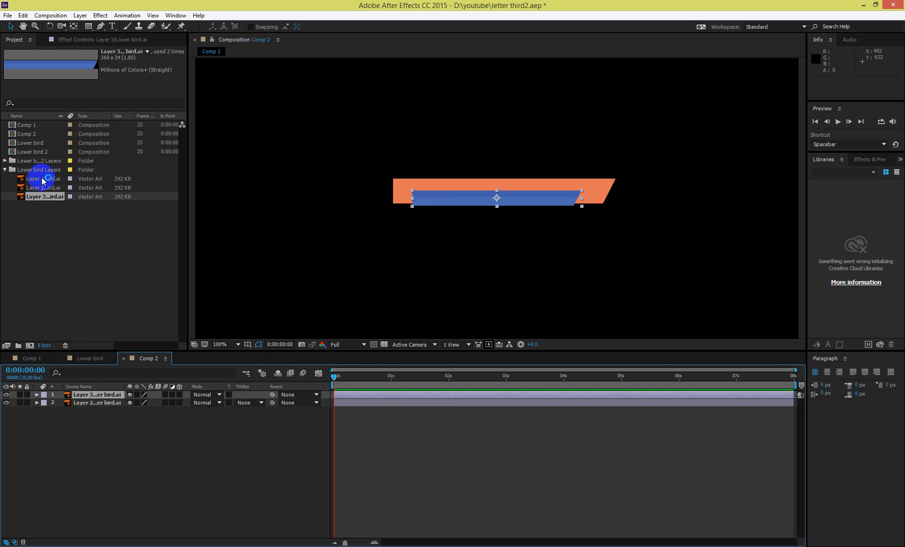
drag(41, 180, 68, 392)
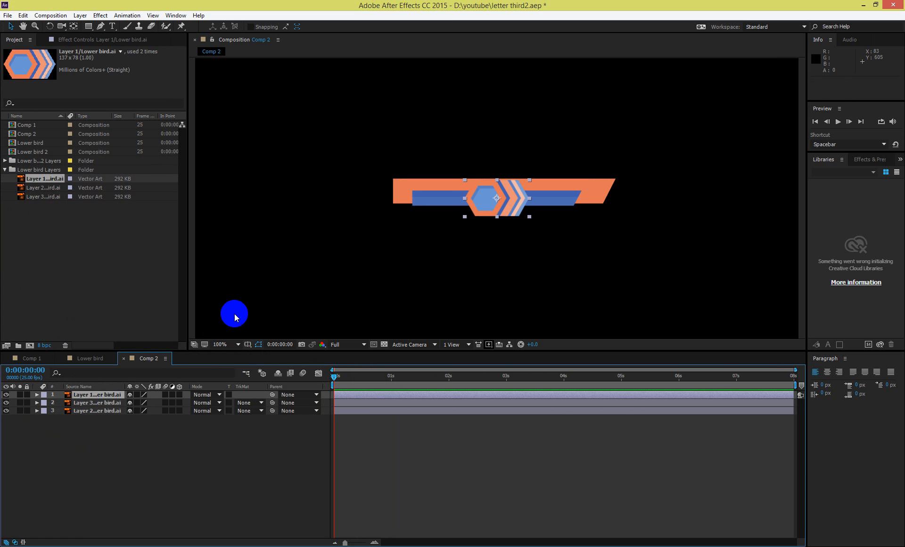
Arrange the lower third: hexagon at about 451, 351, blue bar at about 635, 372, and orange bar at about 640, 356.
drag(510, 204, 422, 202)
click(510, 201)
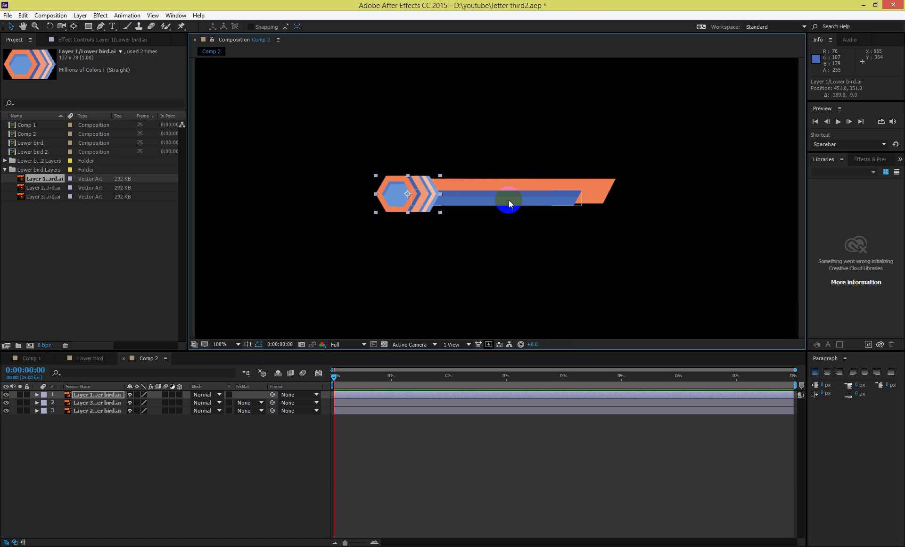
drag(509, 203, 507, 208)
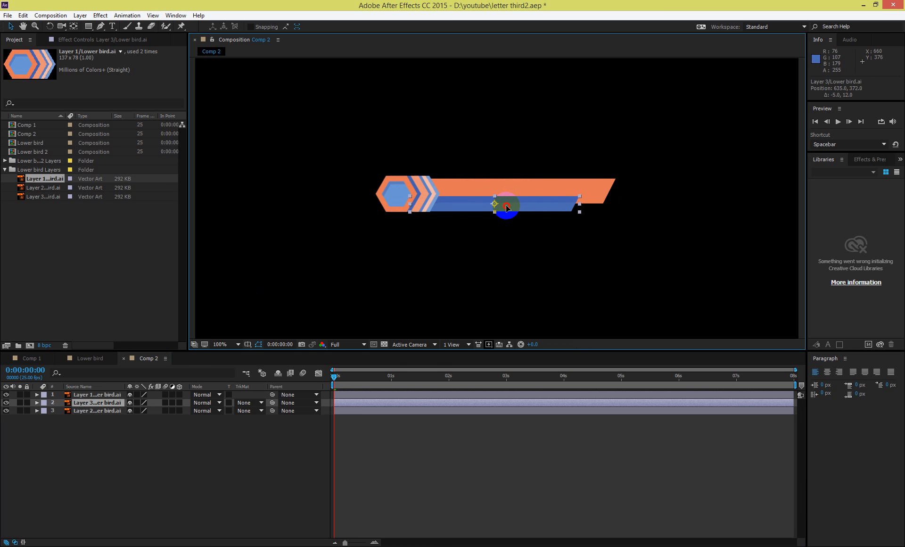
click(529, 184)
double_click(529, 184)
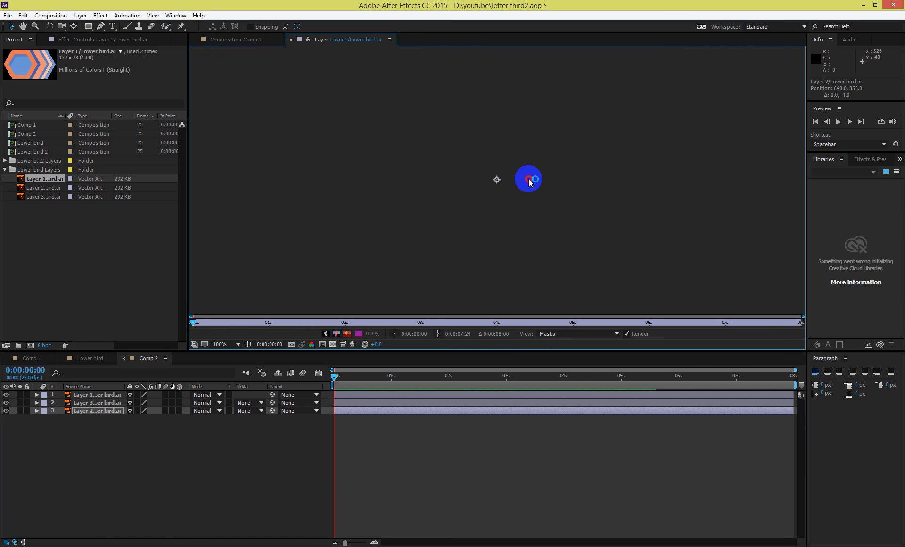
click(290, 40)
click(213, 450)
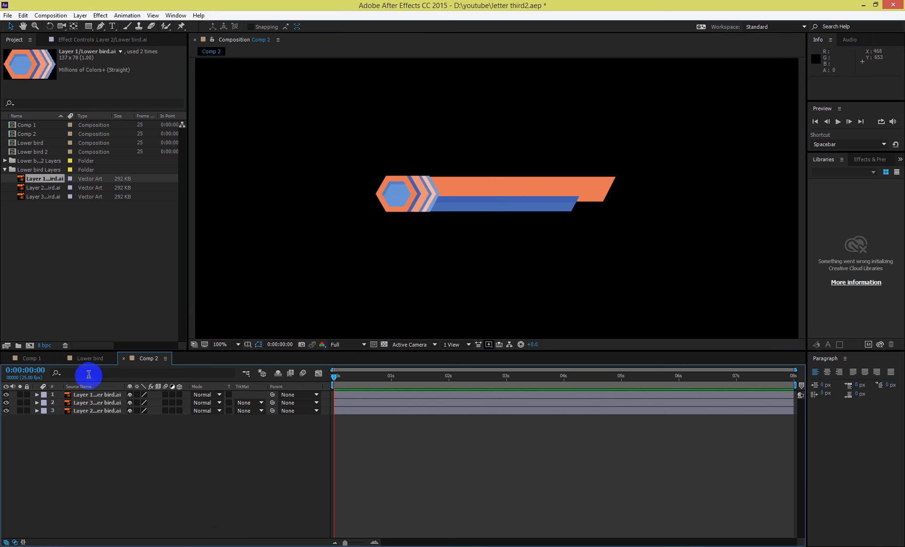
Move the blue bar's anchor point from its center to its left end with the Pan Behind tool.
click(497, 201)
click(493, 201)
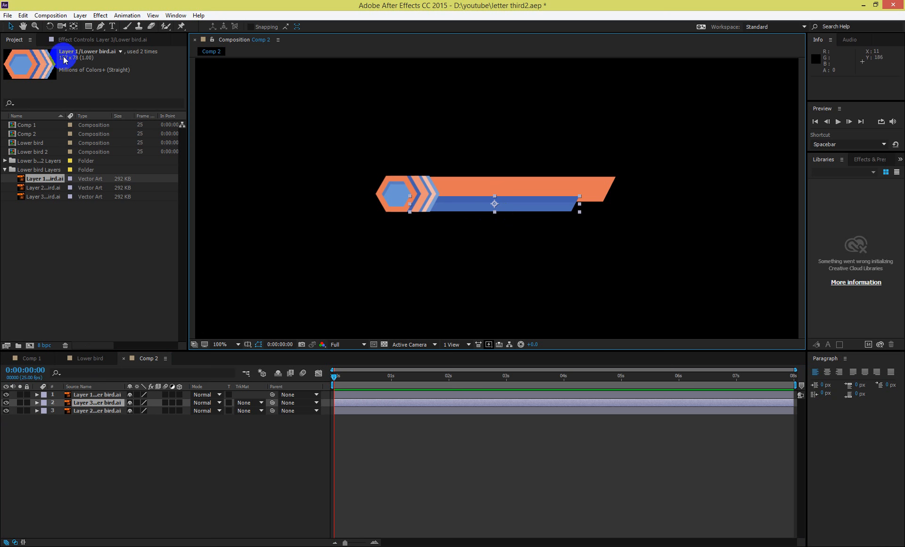
click(74, 26)
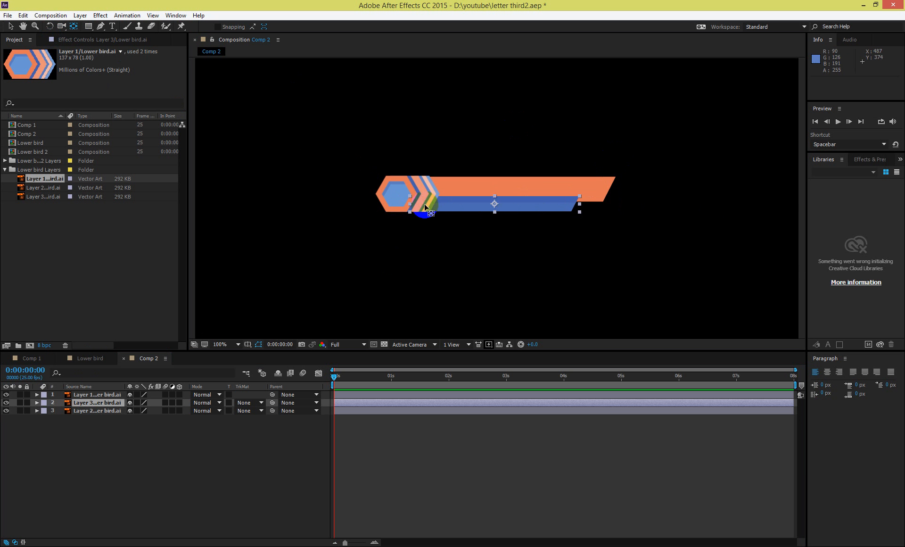
drag(493, 206, 411, 207)
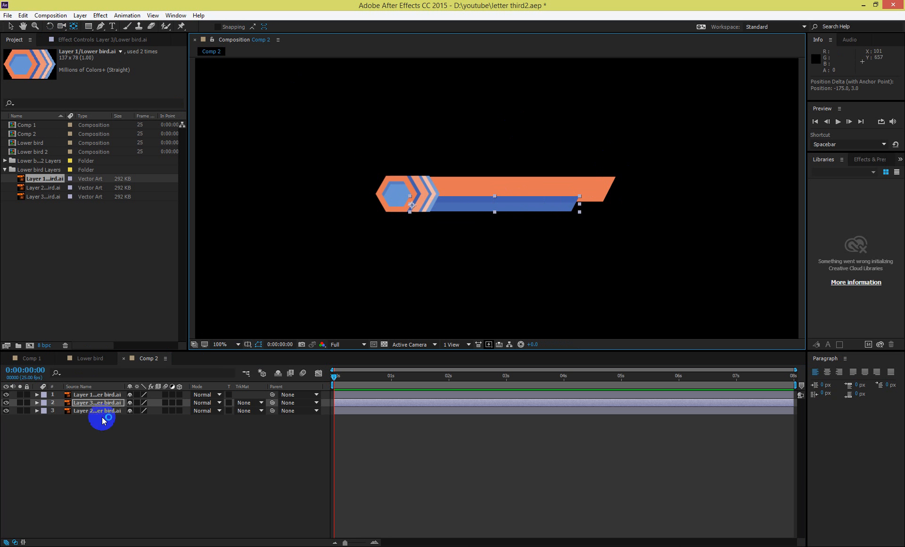
Move the orange bar's anchor point to its left end, then deselect the layer.
click(99, 396)
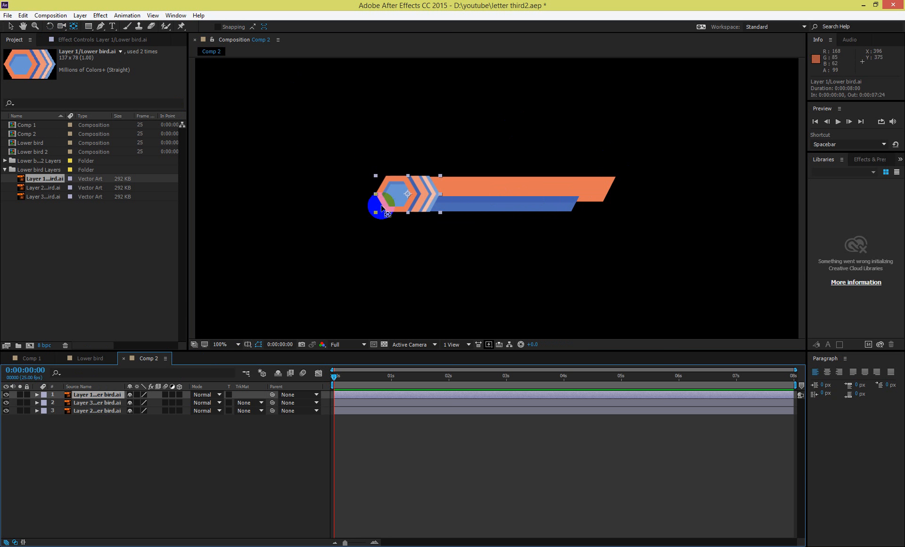
click(83, 412)
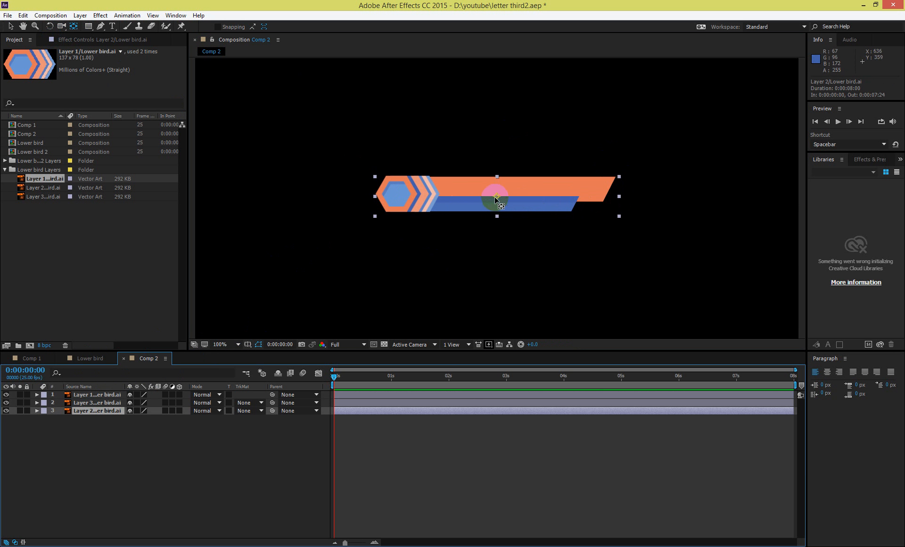
drag(496, 198, 381, 198)
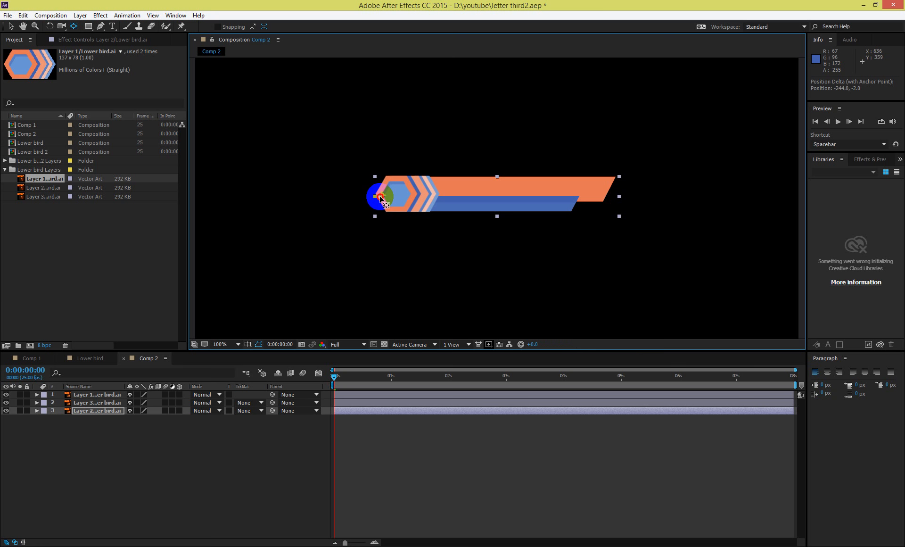
click(78, 457)
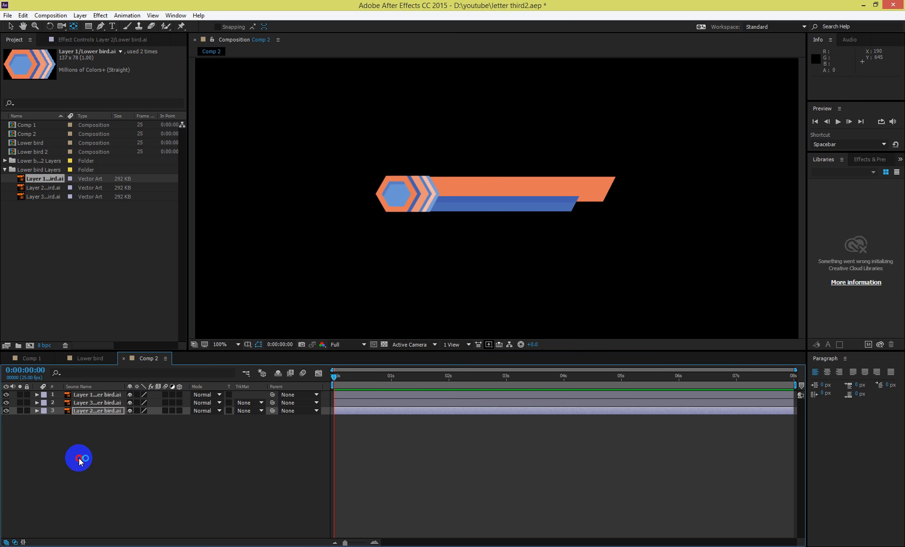
Review the bar animation in the Lower bird reference composition and expand Layer 2's transform properties to examine its Scale keyframes.
click(86, 362)
drag(344, 377, 362, 380)
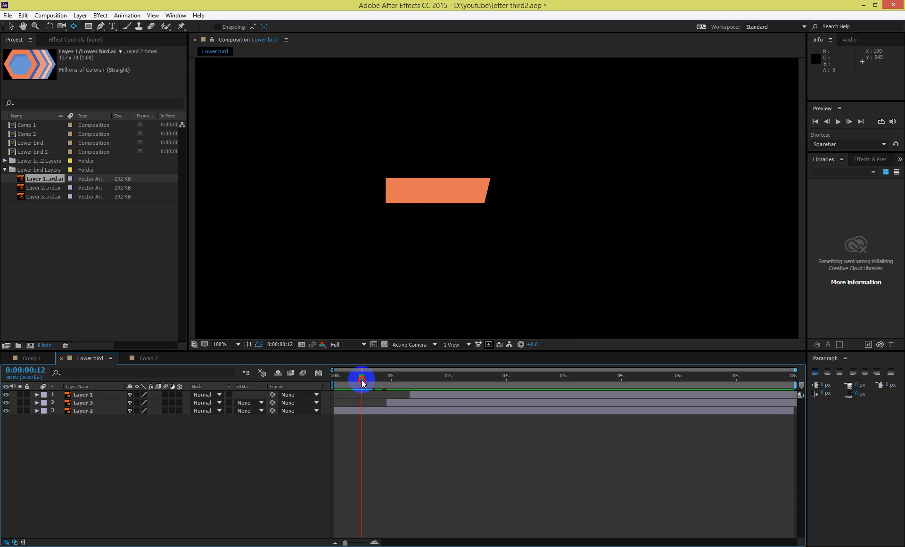
drag(362, 382, 444, 375)
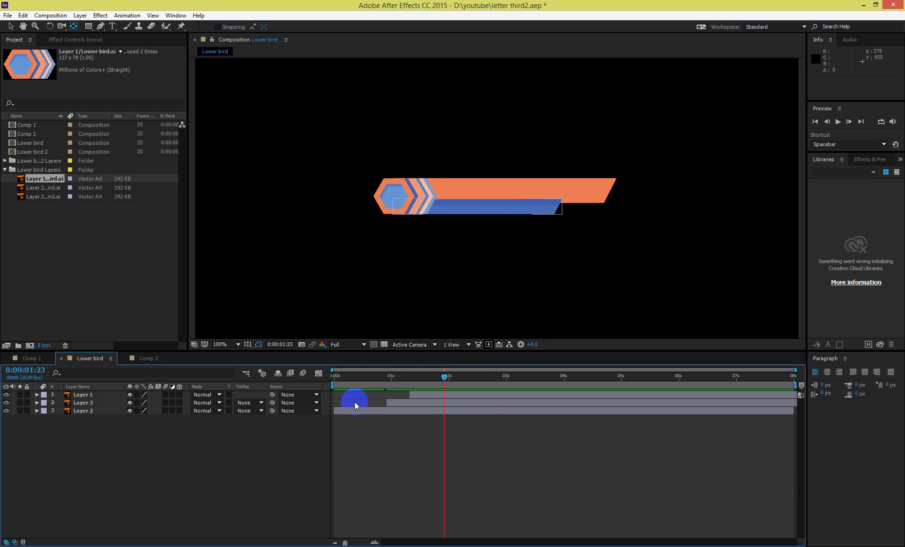
drag(360, 378, 324, 377)
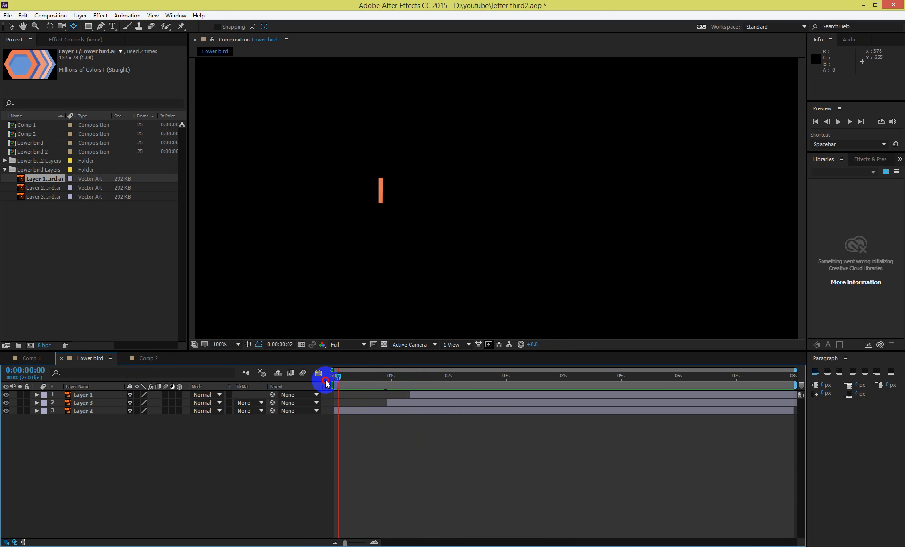
click(342, 414)
click(35, 415)
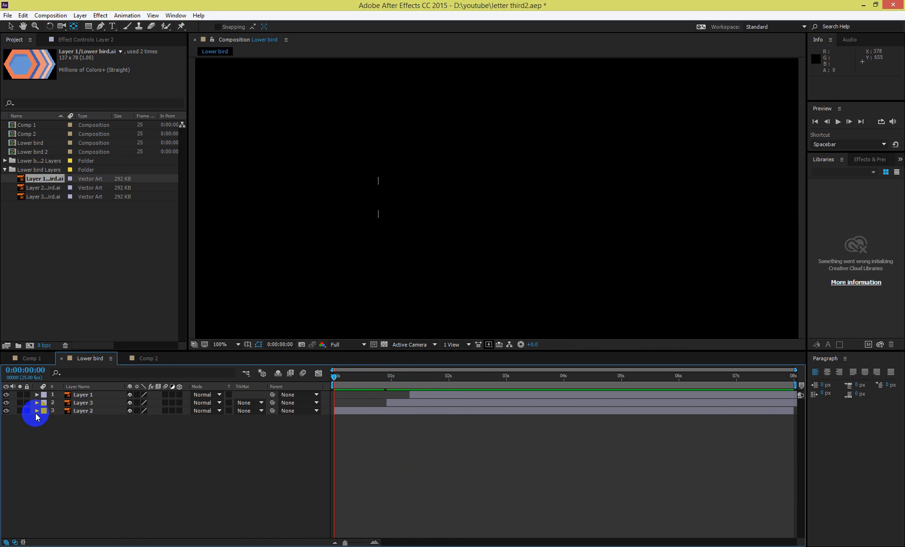
click(37, 411)
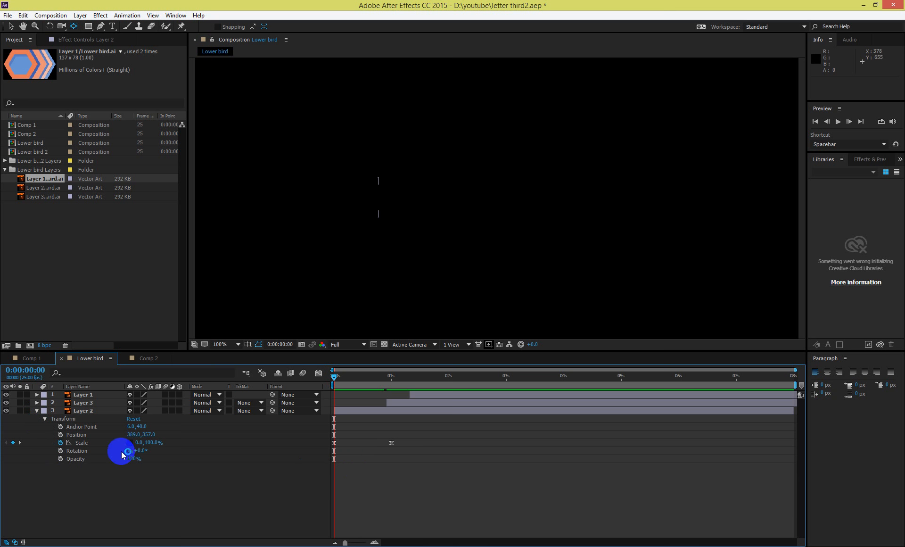
Return to Comp 2 and hide the hexagon and blue bar layers, leaving only the orange bar visible.
click(149, 358)
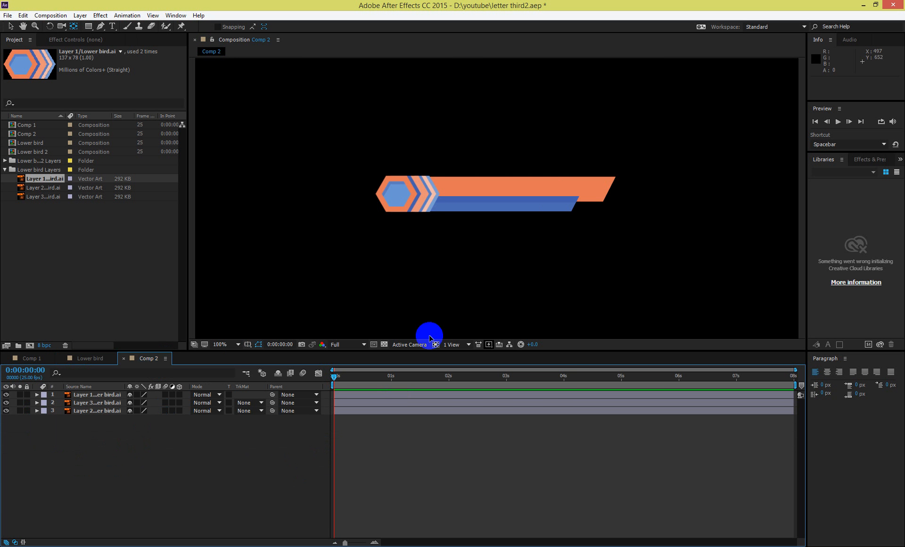
click(6, 410)
click(6, 402)
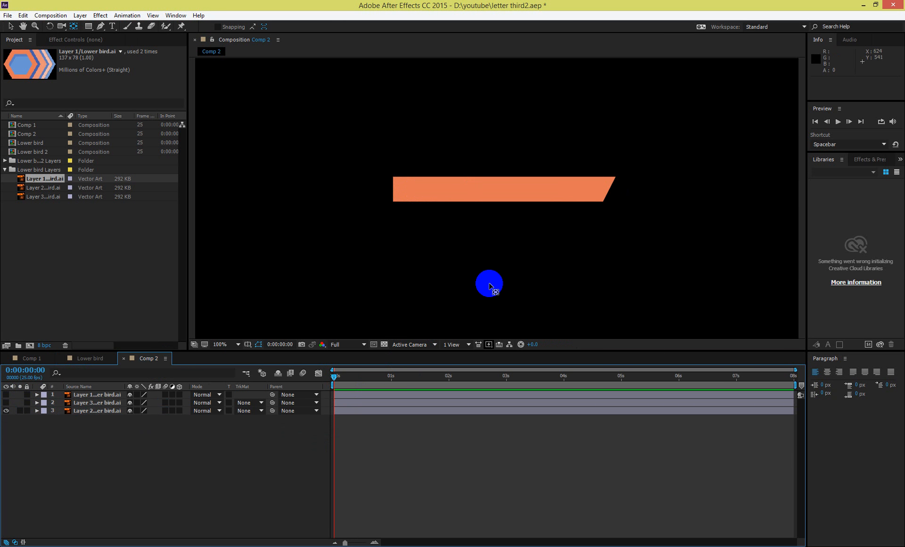
Unlink the orange bar's scale proportions and add a Scale keyframe of 100, 100% at 0:00:01:00.
click(38, 413)
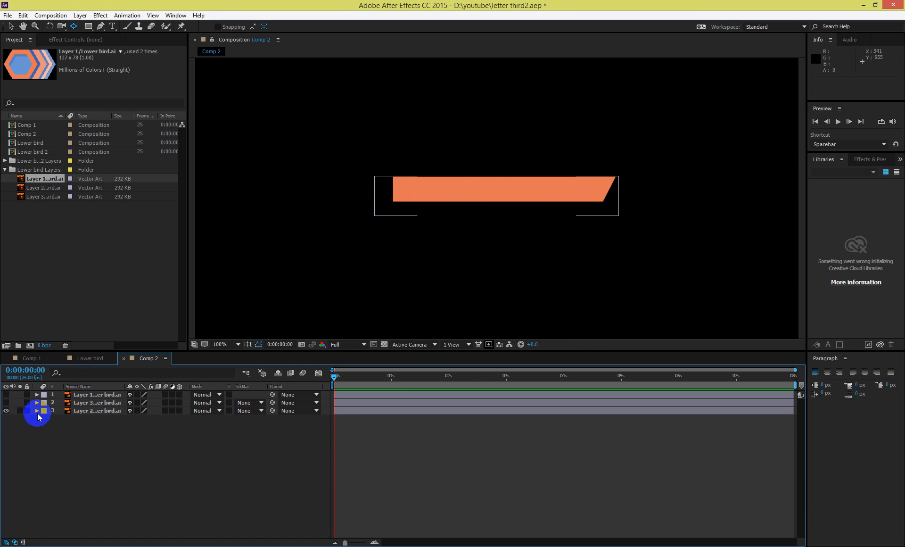
click(37, 411)
click(45, 418)
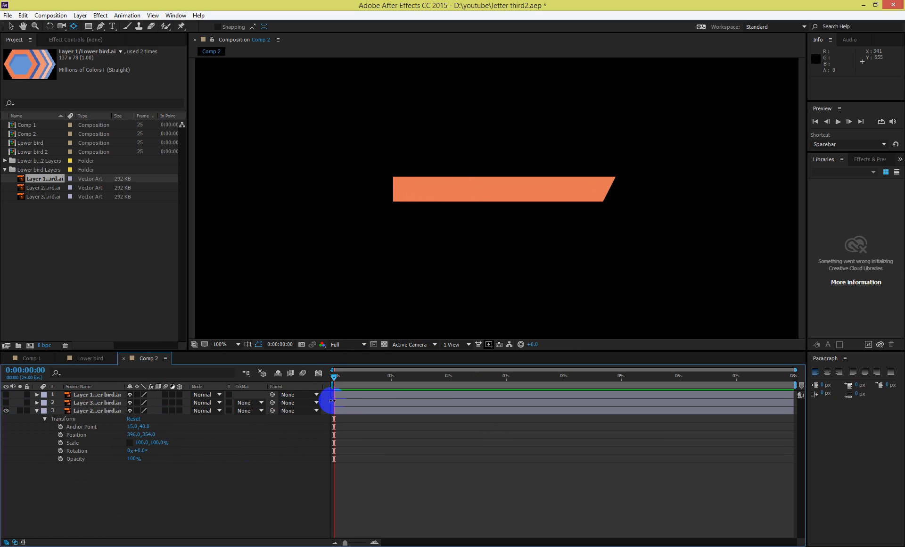
drag(390, 388, 394, 388)
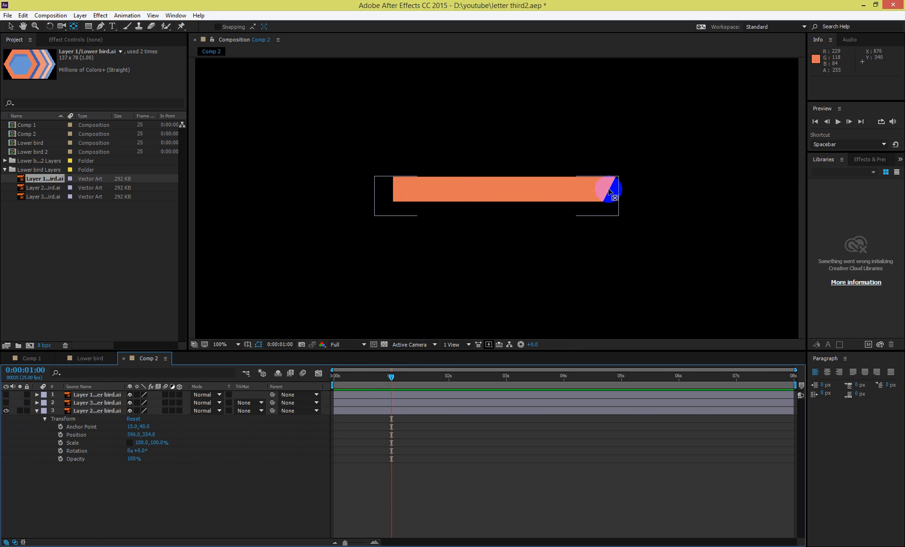
click(60, 442)
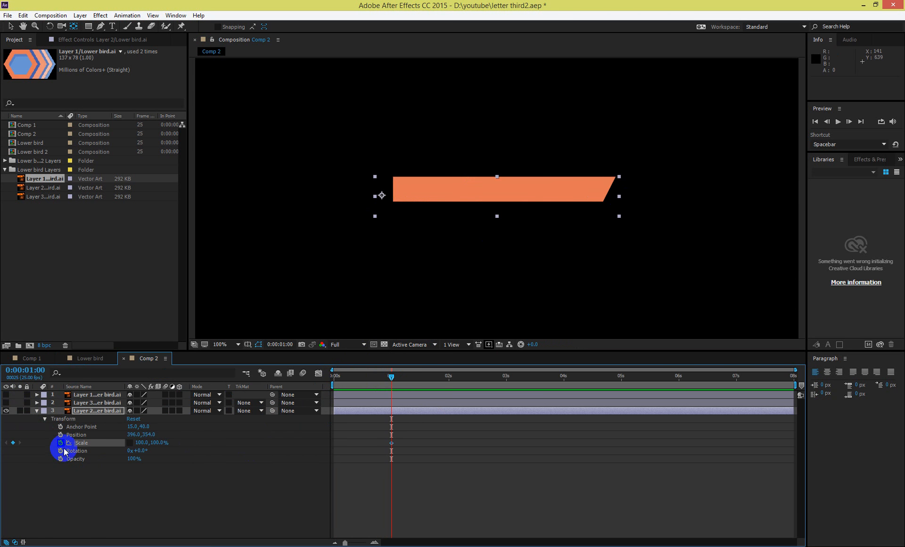
At 0:00:00:00, set the orange bar's horizontal scale to 0% while keeping the vertical scale at 100%.
drag(391, 377, 319, 375)
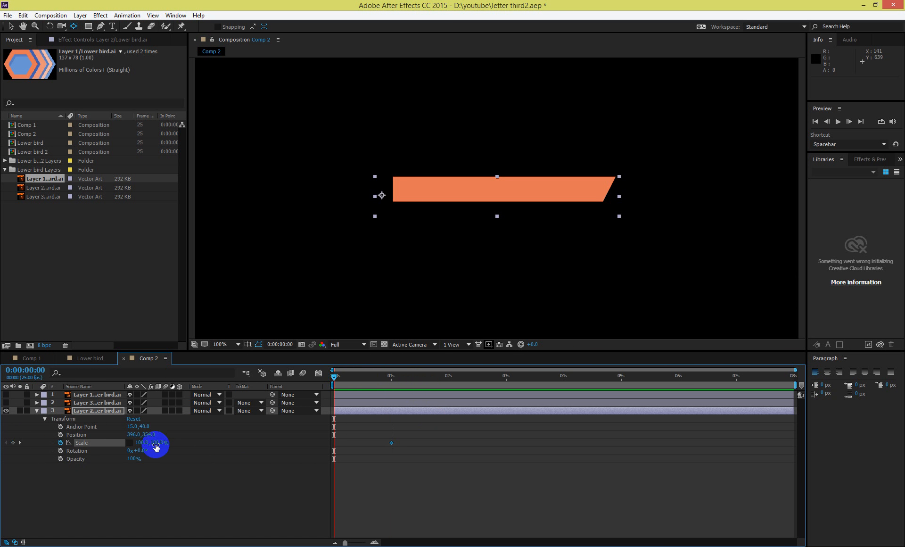
drag(151, 443, 139, 442)
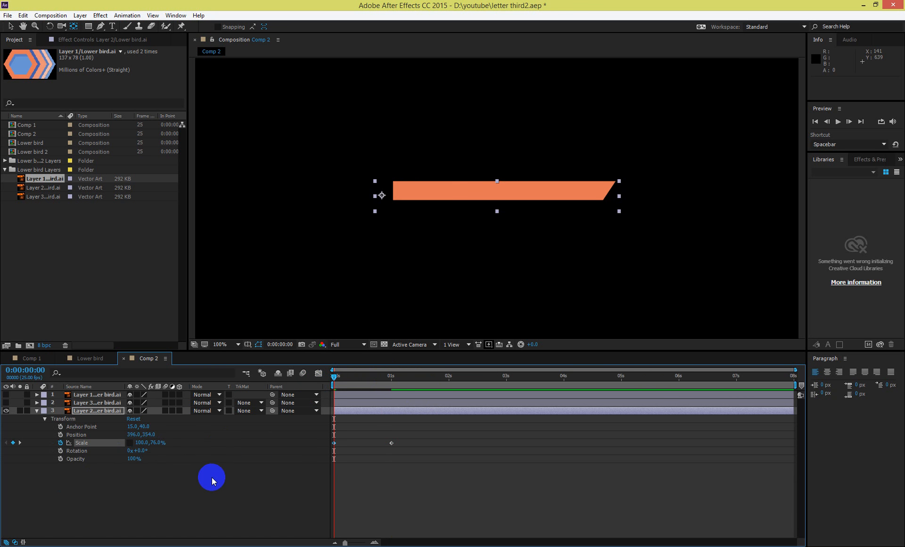
key(ctrl+z)
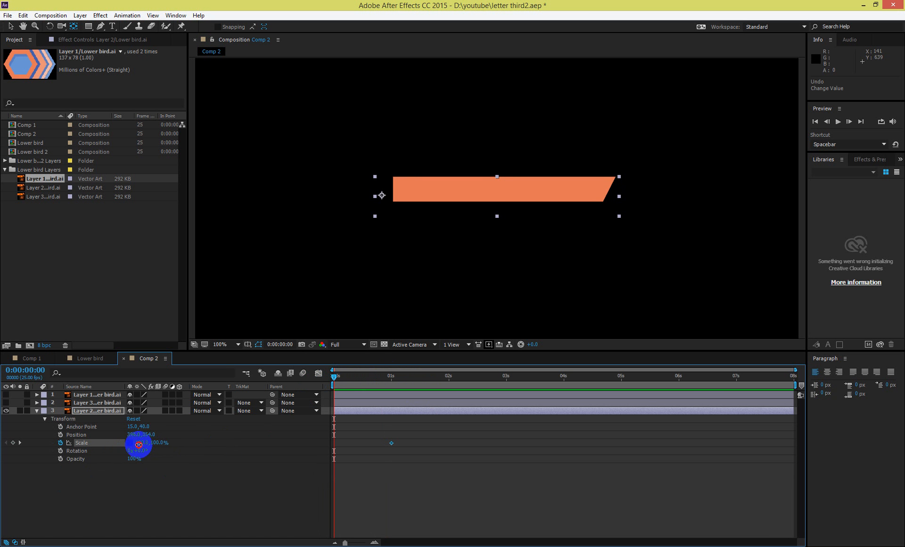
drag(139, 444, 95, 447)
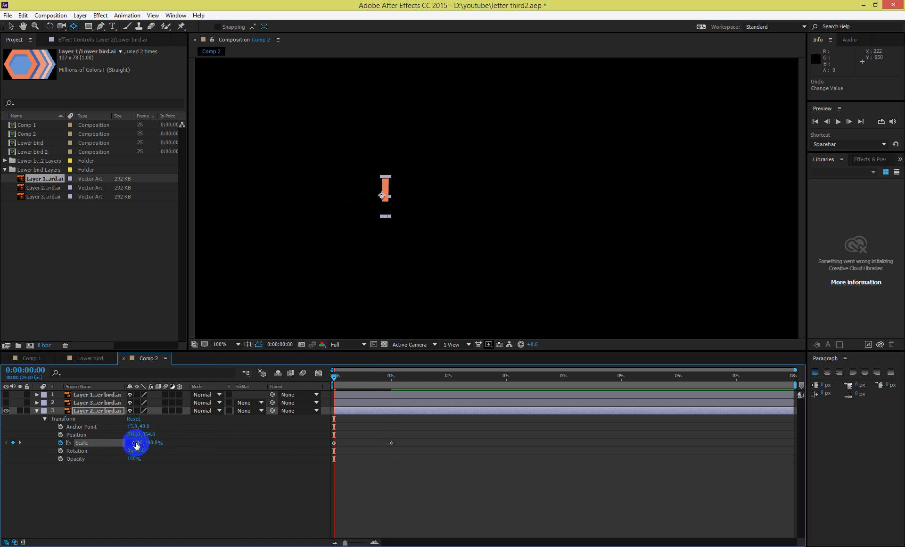
text(0)
key(Return)
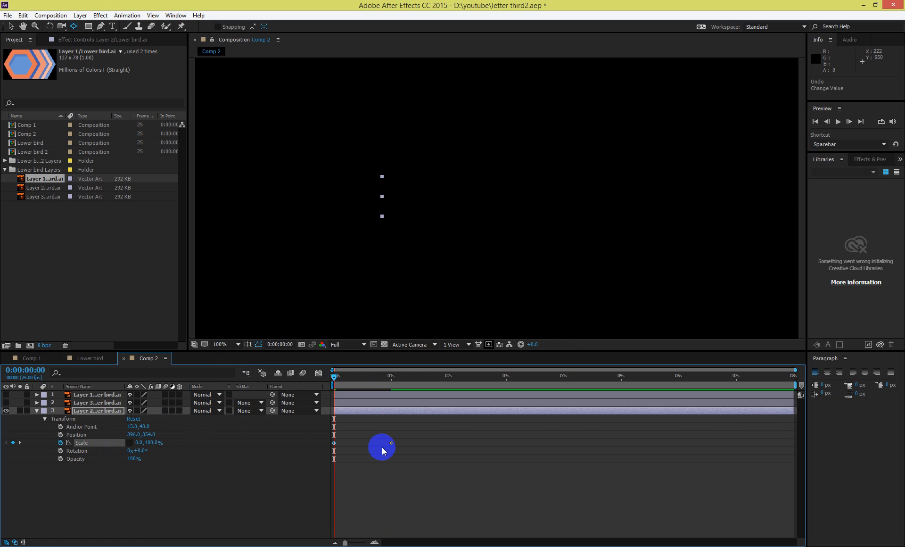
Apply Easy Ease to the orange bar's Scale keyframe at 0:00:01:00, return to 0:00:00:00 and deselect the layer.
click(390, 381)
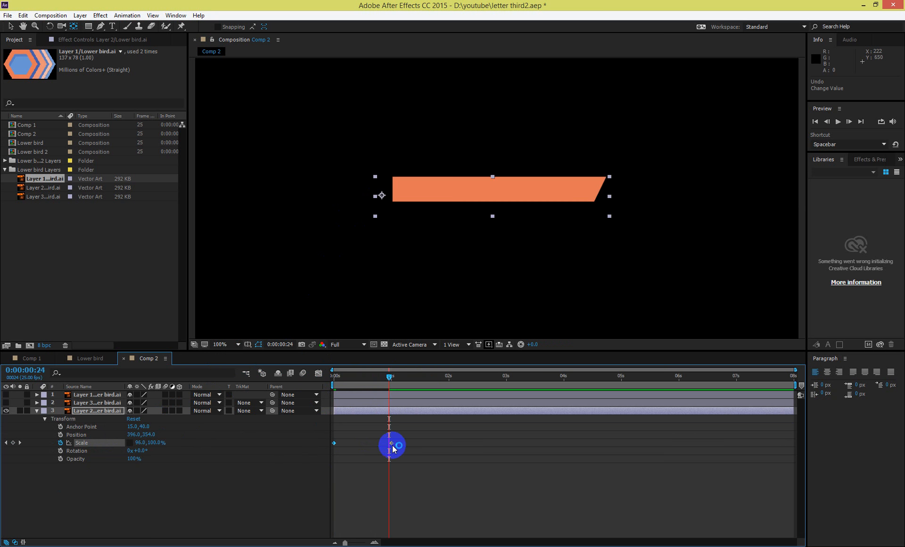
click(390, 444)
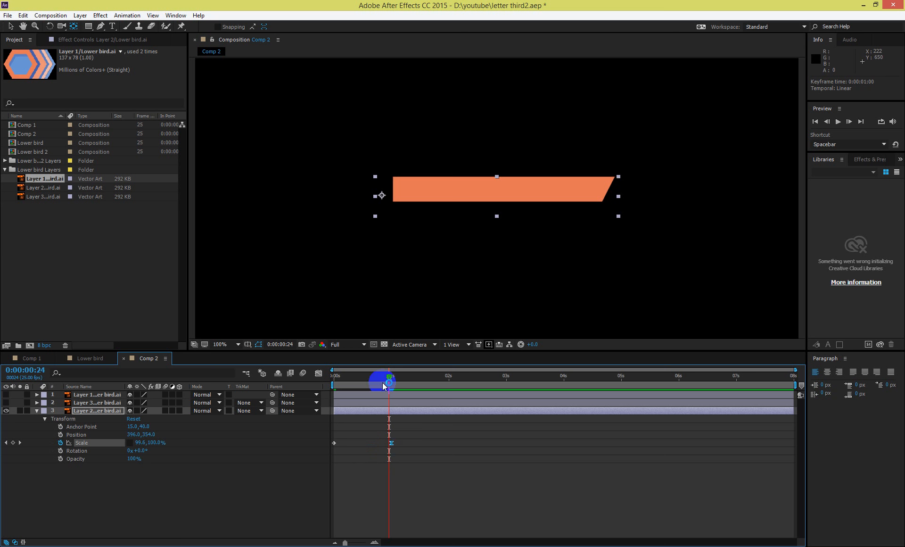
drag(390, 375, 321, 375)
click(221, 493)
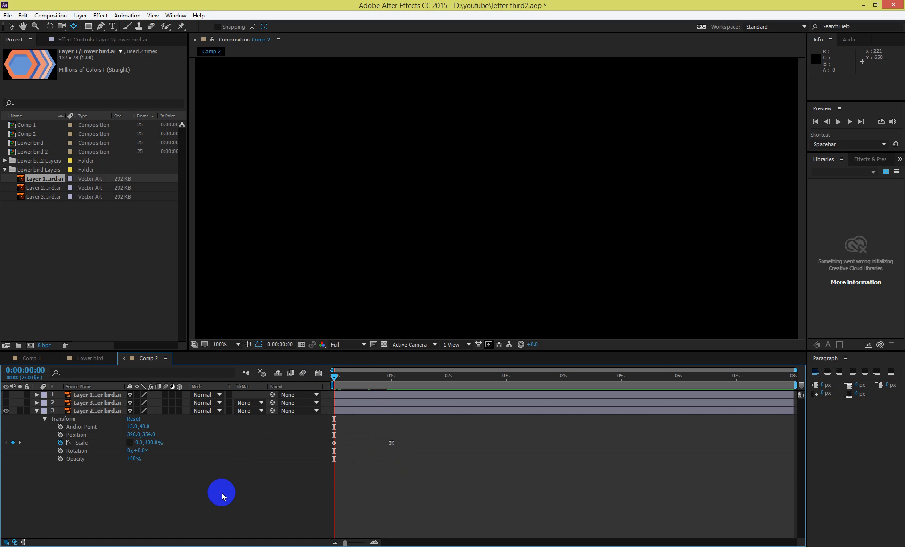
Preview the orange bar's scale animation from the start and scrub through it to 0:00:01:05.
key(space)
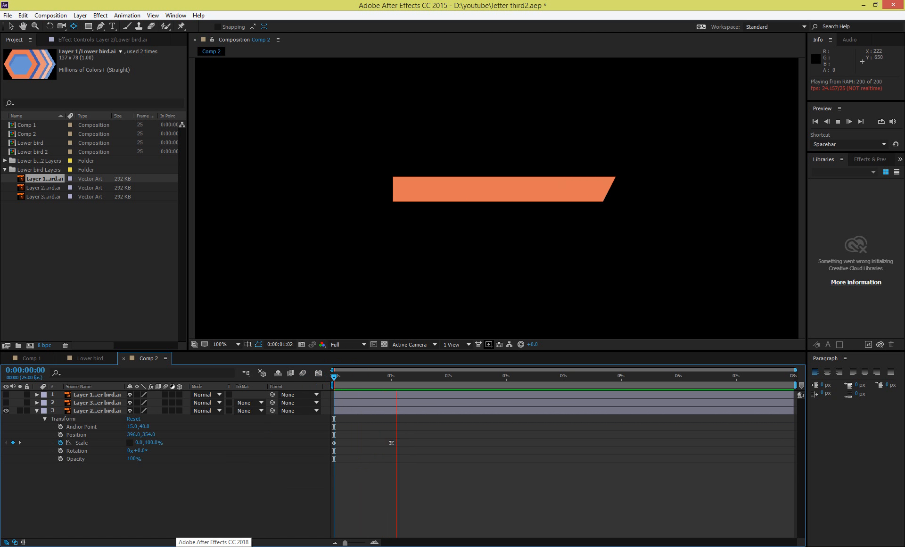
click(278, 519)
click(351, 382)
mouse_move(350, 382)
mouse_down()
mouse_move(336, 382)
mouse_move(403, 382)
mouse_up()
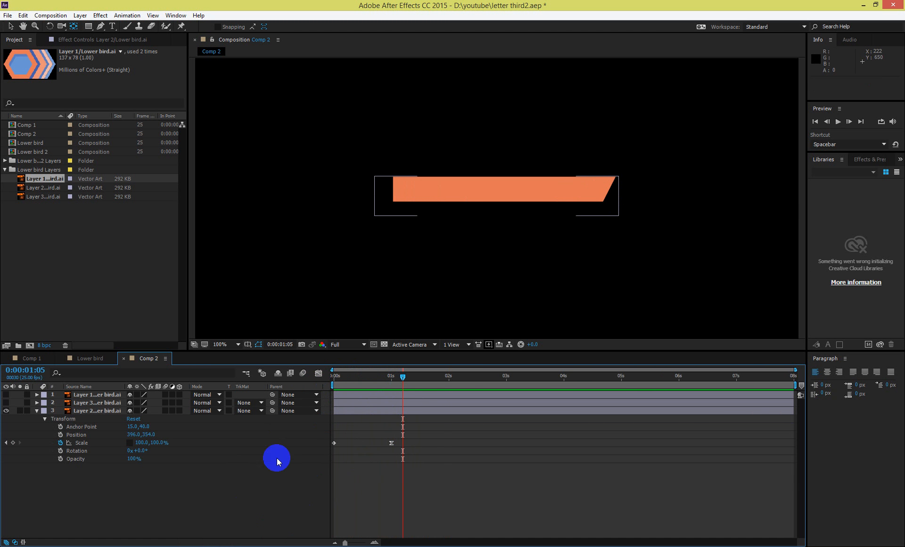
Select and copy both of Layer 2's Scale keyframes together with its Position, Rotation and Opacity properties.
double_click(94, 404)
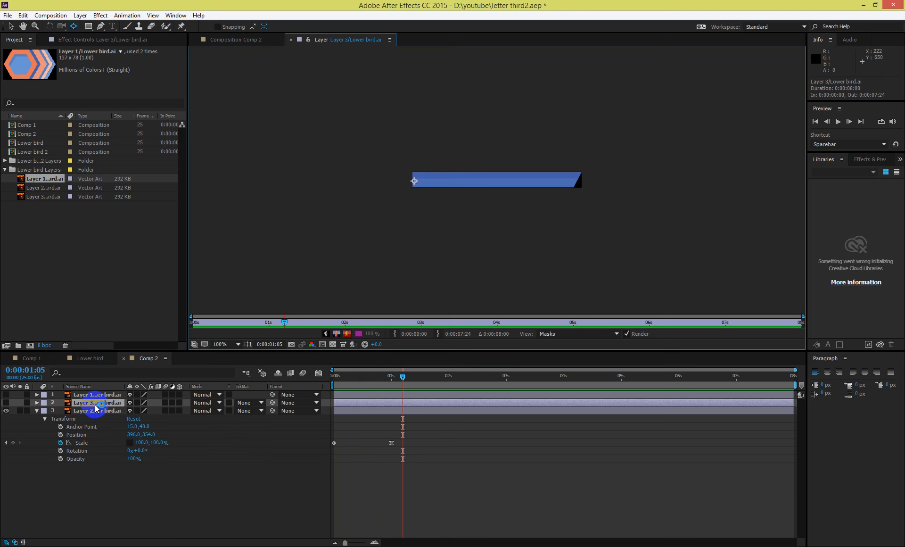
click(291, 39)
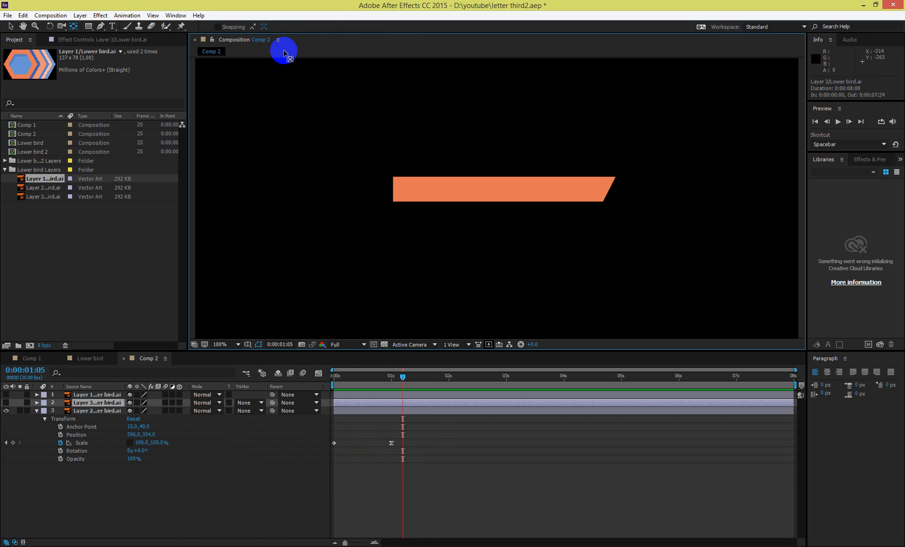
click(37, 411)
click(82, 404)
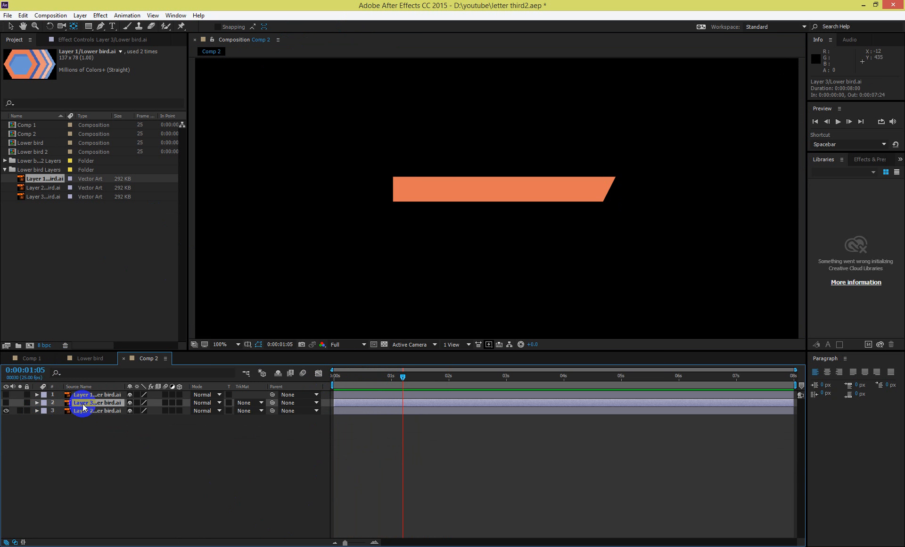
click(41, 411)
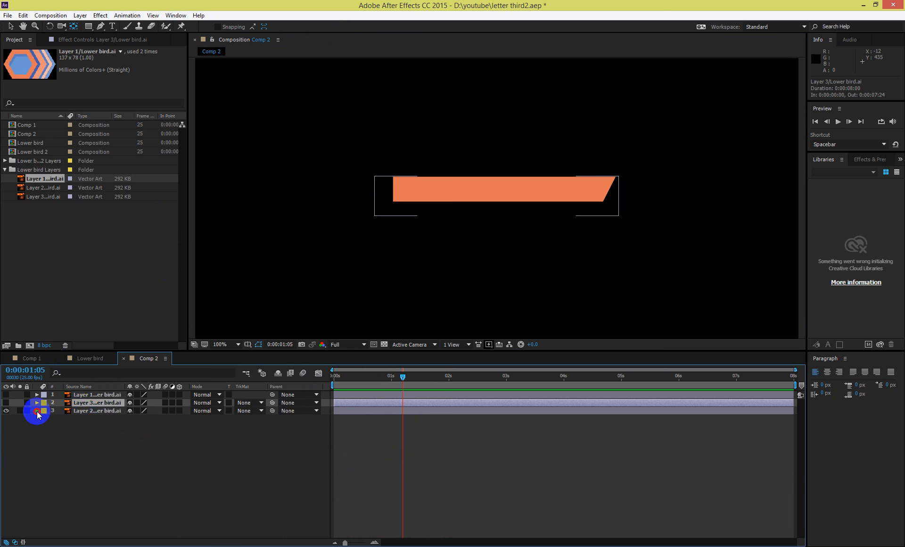
click(36, 410)
click(421, 435)
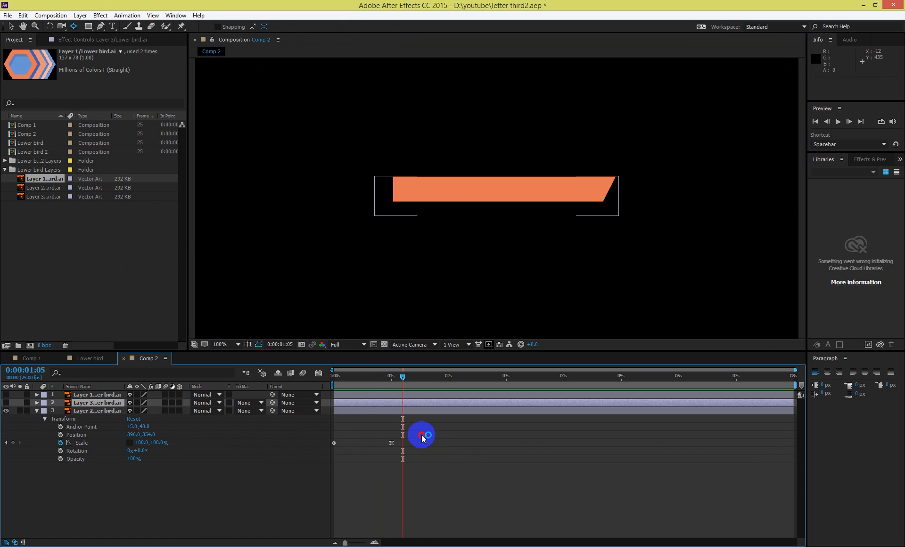
drag(422, 438, 332, 457)
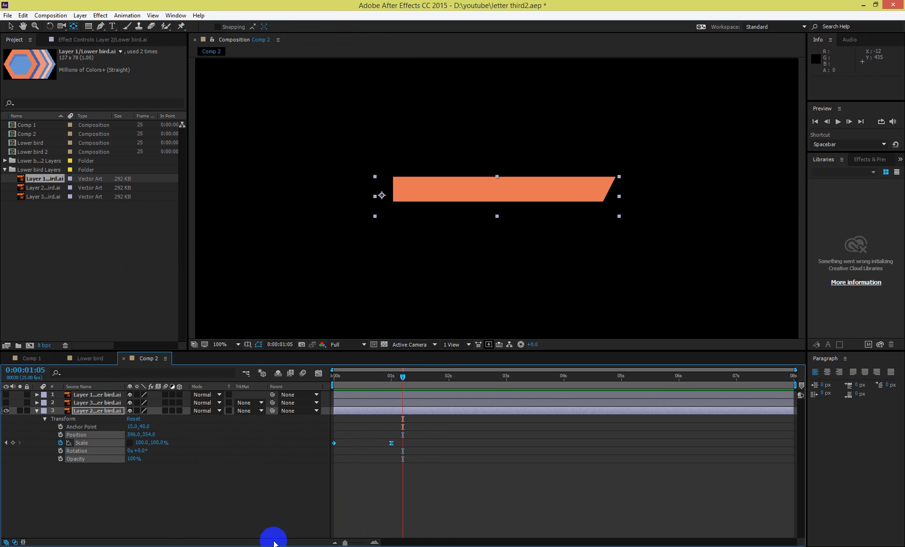
Unlink Layer 3's scale proportions, paste the copied keyframes onto it at 0:00:00:00, and move the playhead to 0:00:00:08.
ctrl+click(82, 402)
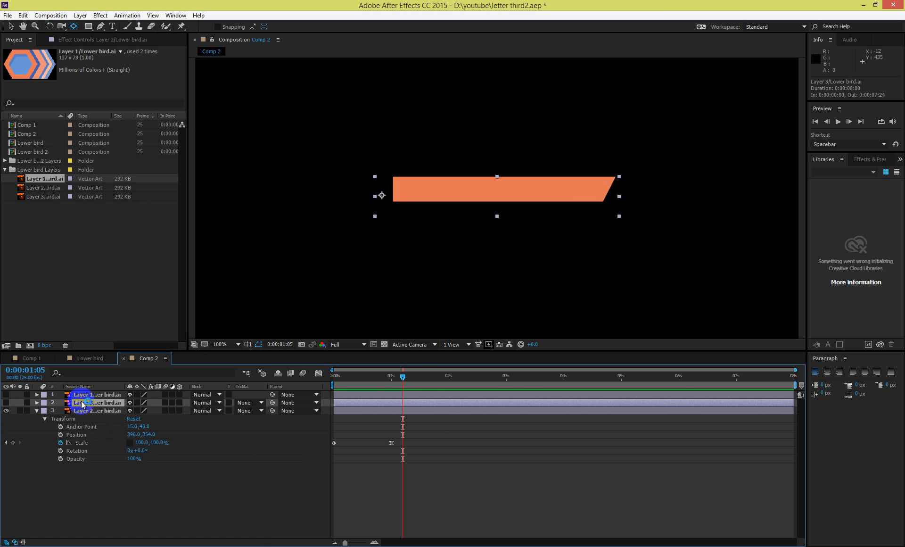
click(36, 403)
click(45, 411)
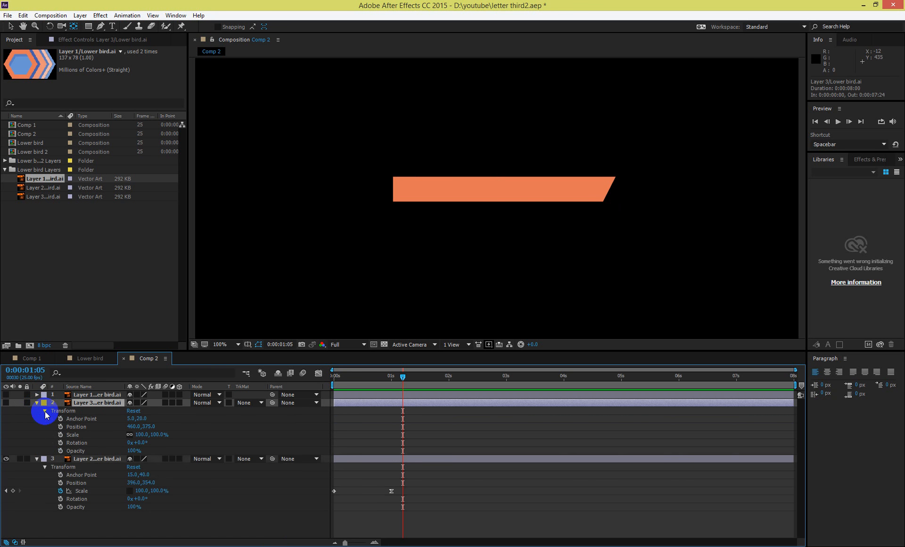
click(72, 435)
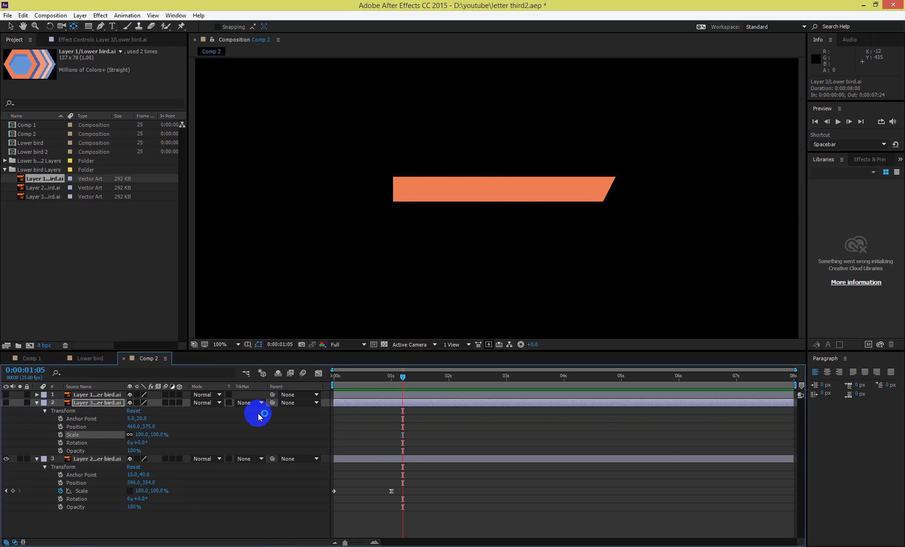
drag(367, 384, 317, 377)
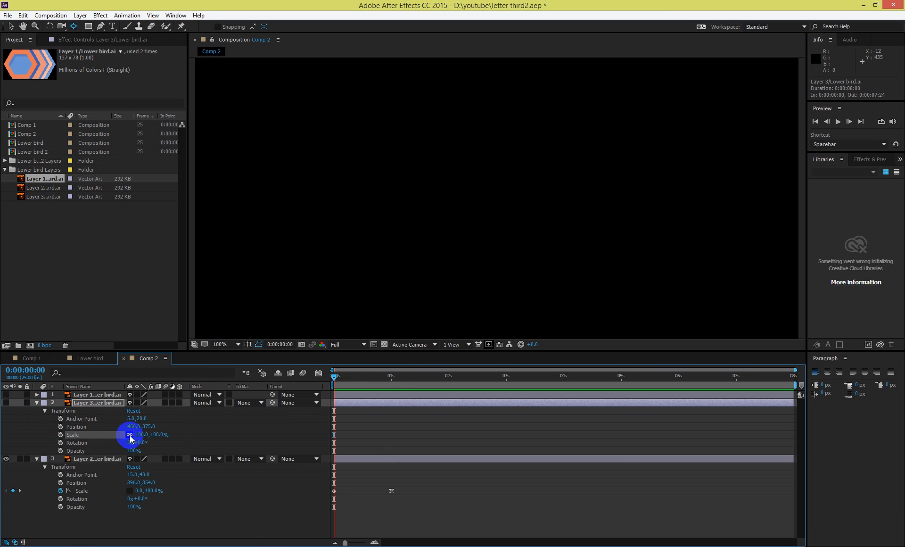
click(129, 435)
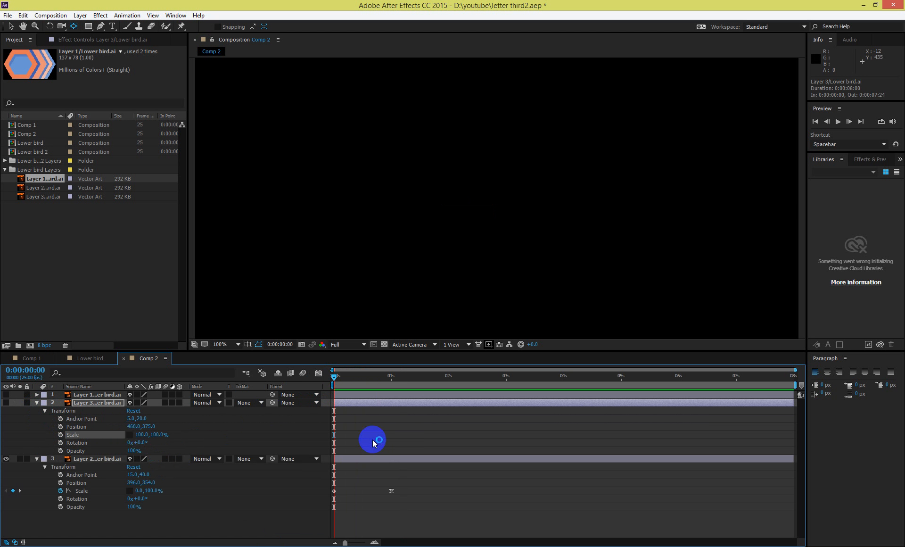
key(ctrl+v)
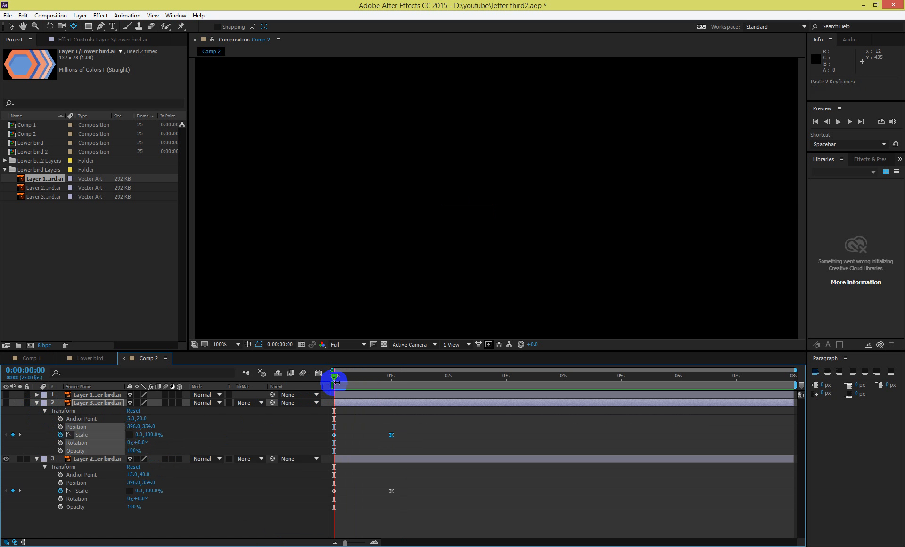
mouse_move(335, 380)
mouse_down()
mouse_move(407, 375)
mouse_move(330, 375)
mouse_move(373, 376)
mouse_move(351, 377)
mouse_up()
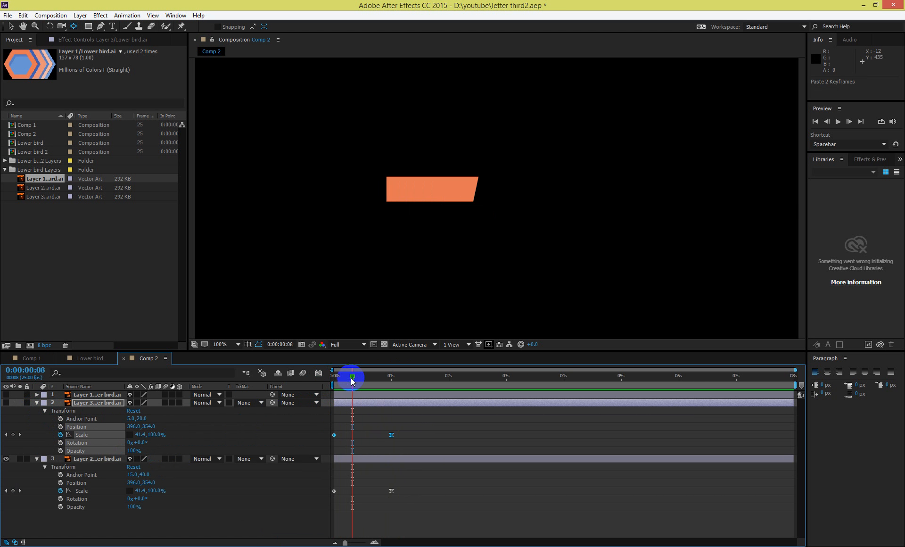
click(238, 502)
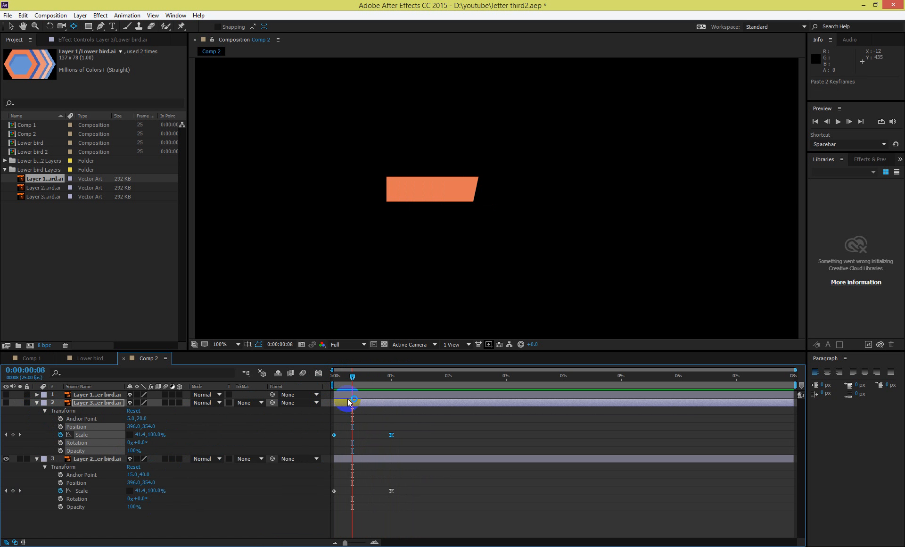
Move the playhead to 0:00:01:00 and turn on the visibility of Layer 3's blue bar.
click(386, 378)
drag(386, 378, 391, 376)
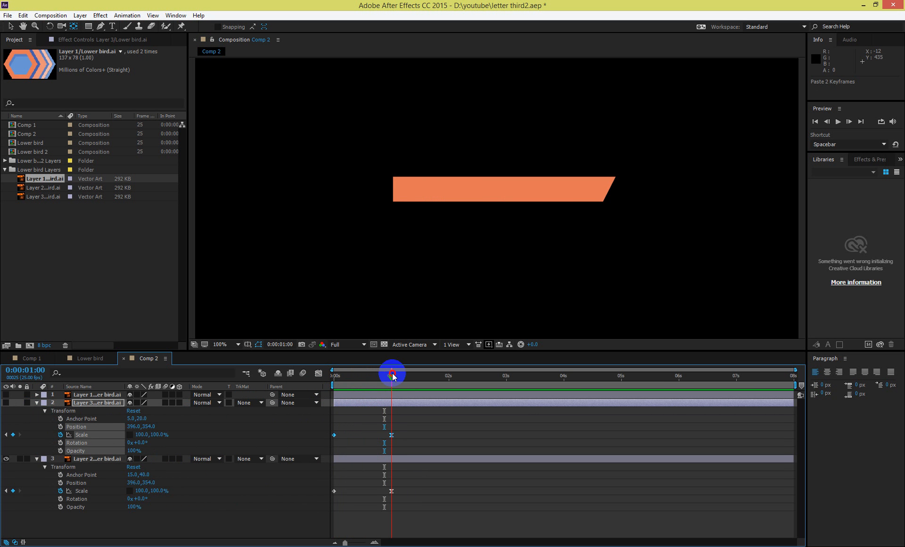
scroll(404, 272, down, 2)
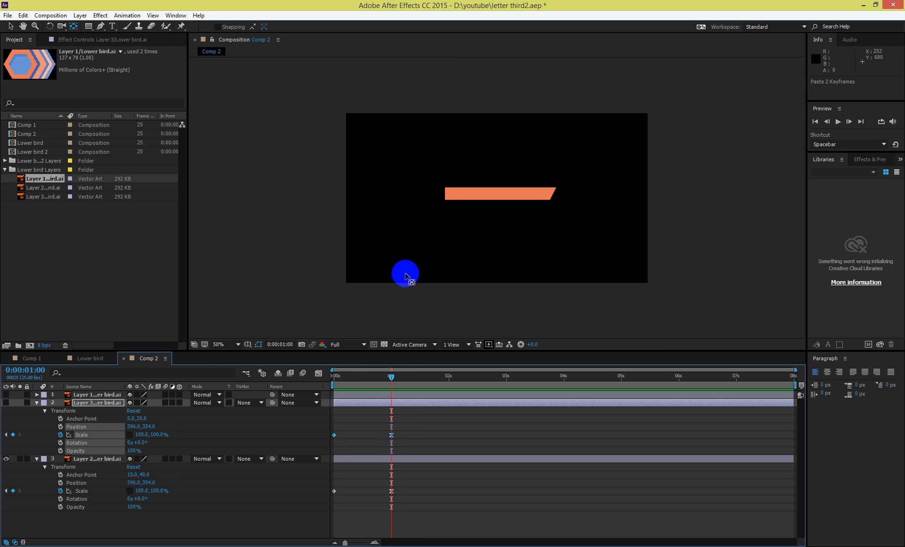
click(5, 403)
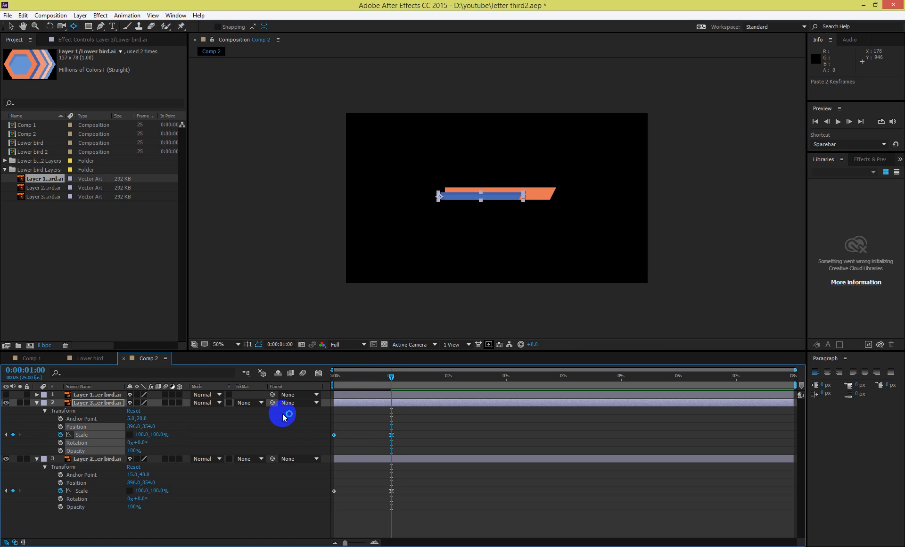
Scrub through both bars' scale animation from 0:00:00:00, deselect the layers, and stop at 0:00:01:00.
drag(360, 376, 325, 389)
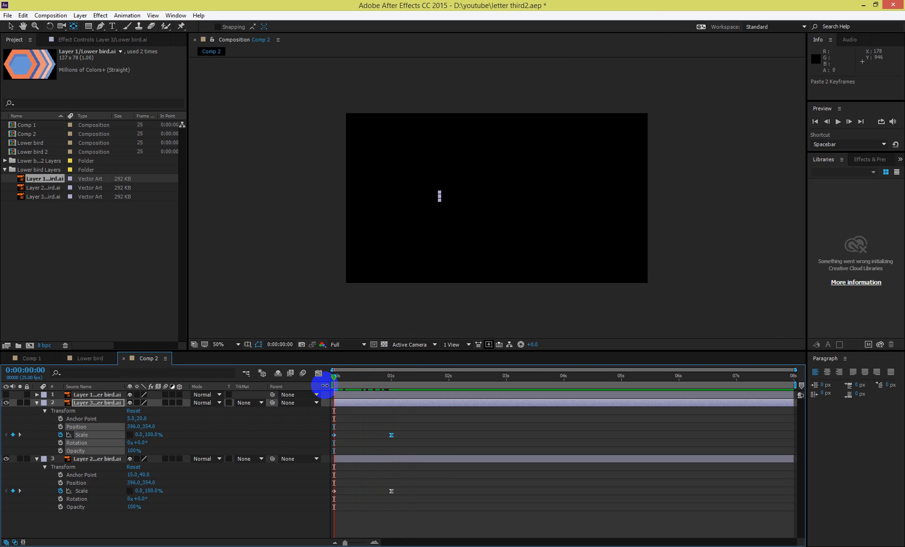
click(389, 378)
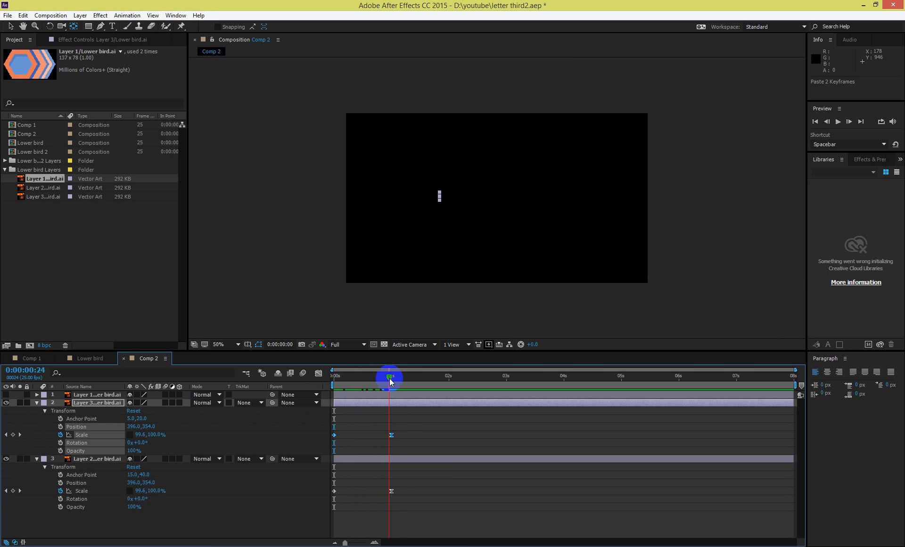
click(413, 434)
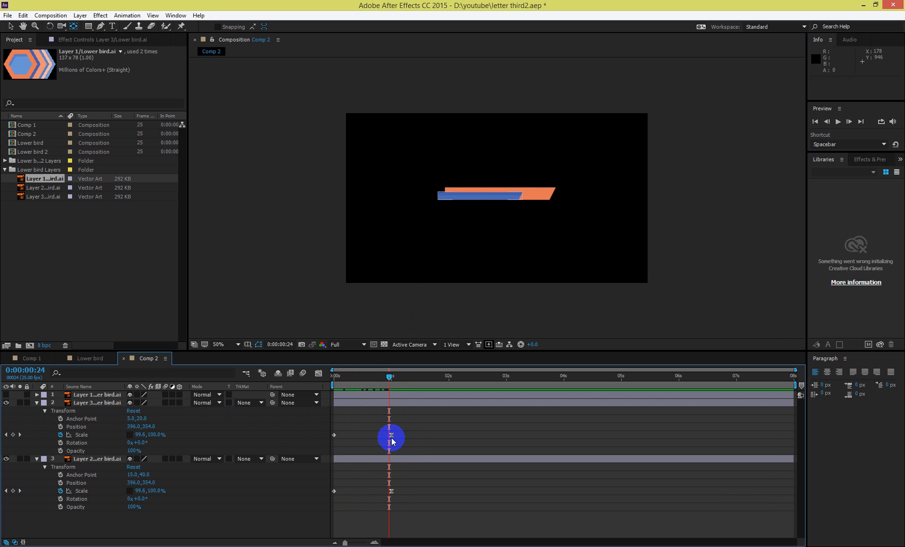
click(393, 460)
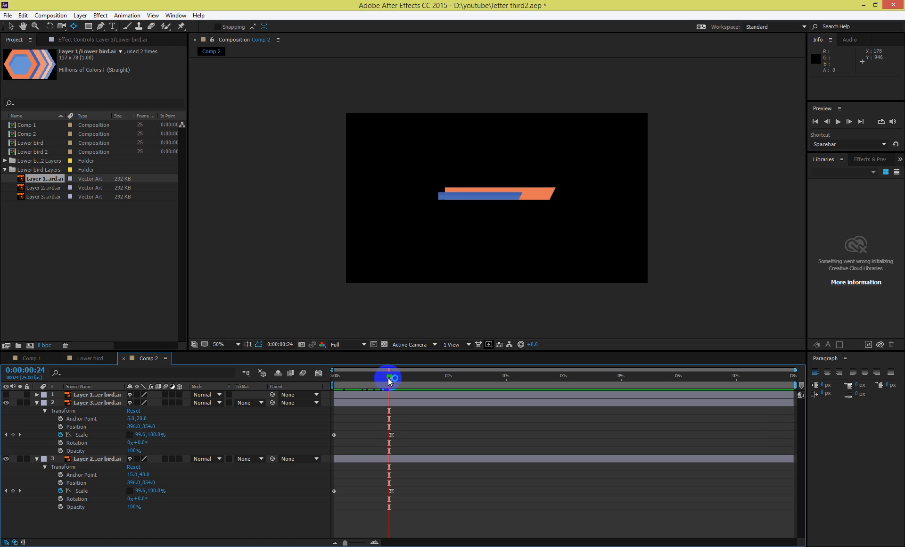
mouse_move(390, 377)
mouse_down()
mouse_move(329, 383)
mouse_move(391, 368)
mouse_up()
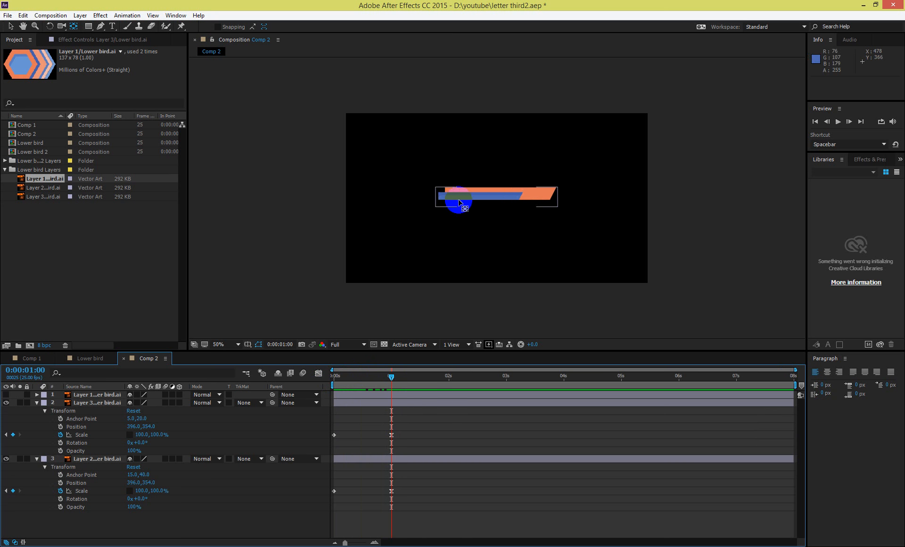
Move Layer 3's blue bar to Position 422, 358 in the composition, aligned with the orange bar's left edge.
click(460, 198)
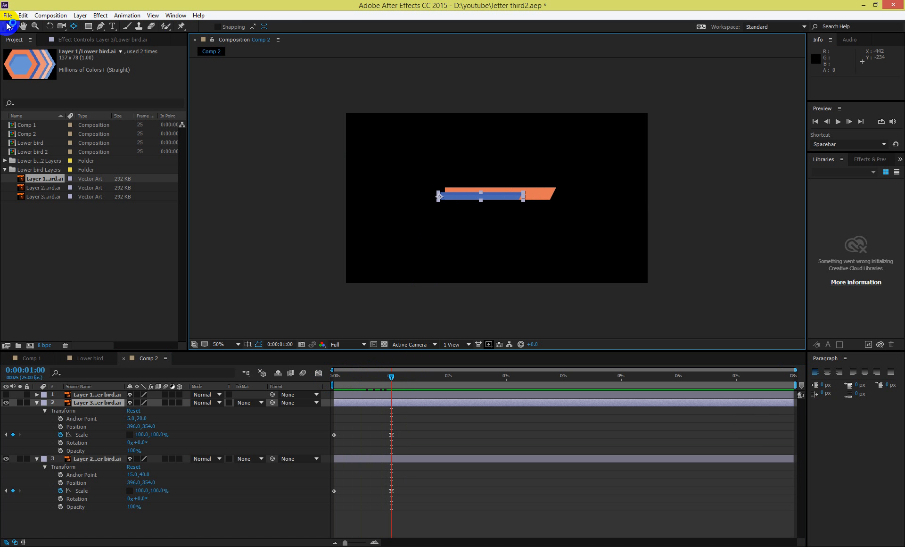
click(7, 26)
click(509, 198)
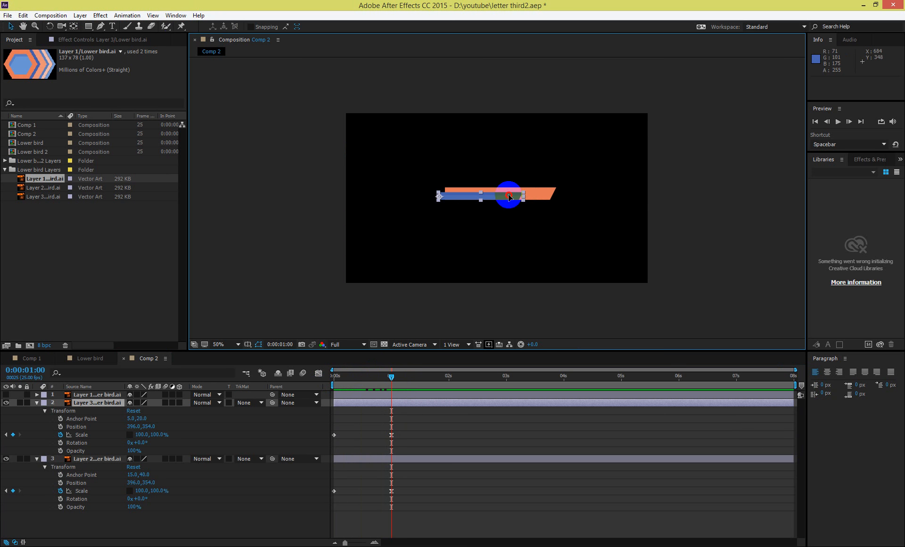
drag(509, 197, 514, 198)
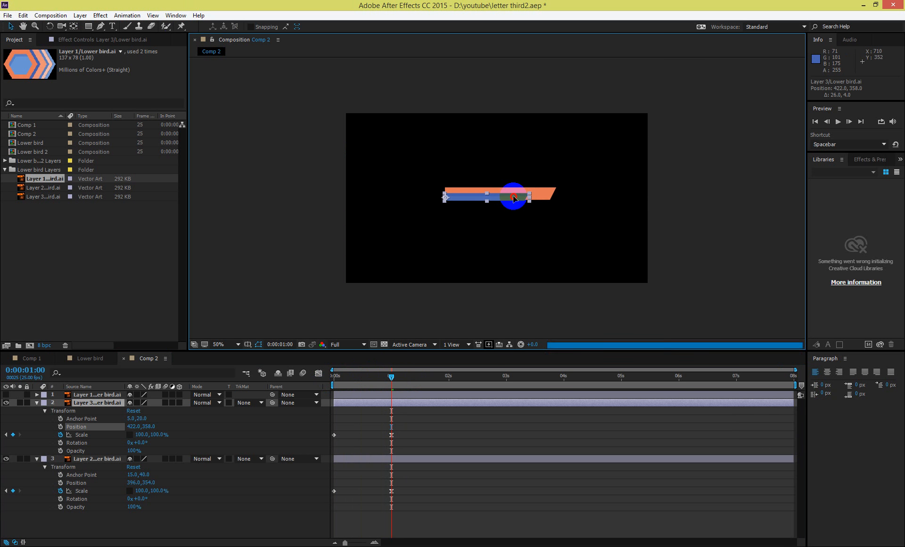
Shift Layer 3 in time to start at 0:00:00:24, scrub through the staggered bars, and return to 0:00:00:00.
click(327, 383)
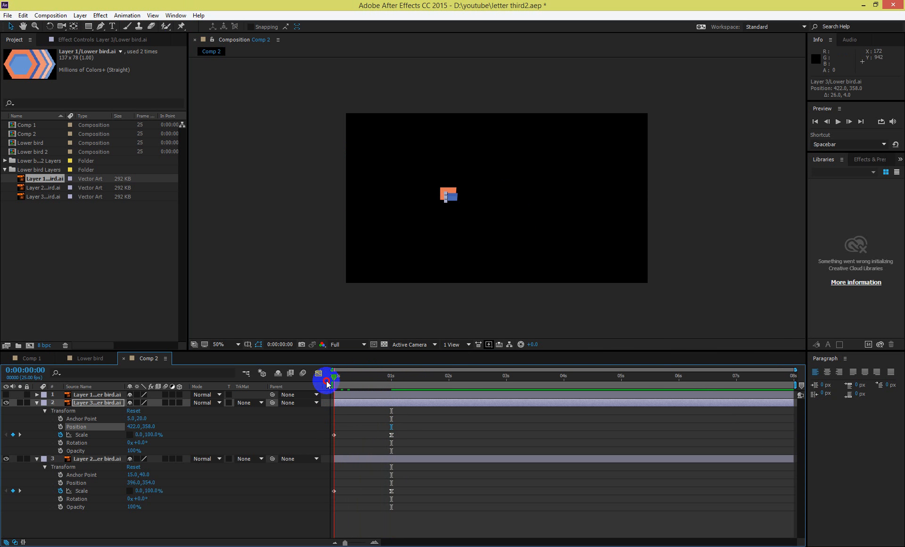
drag(327, 383, 267, 437)
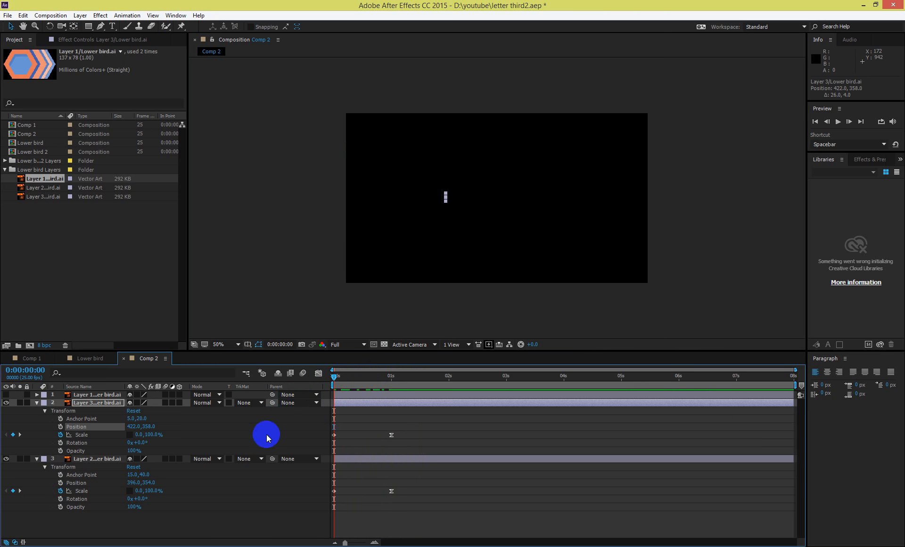
click(234, 513)
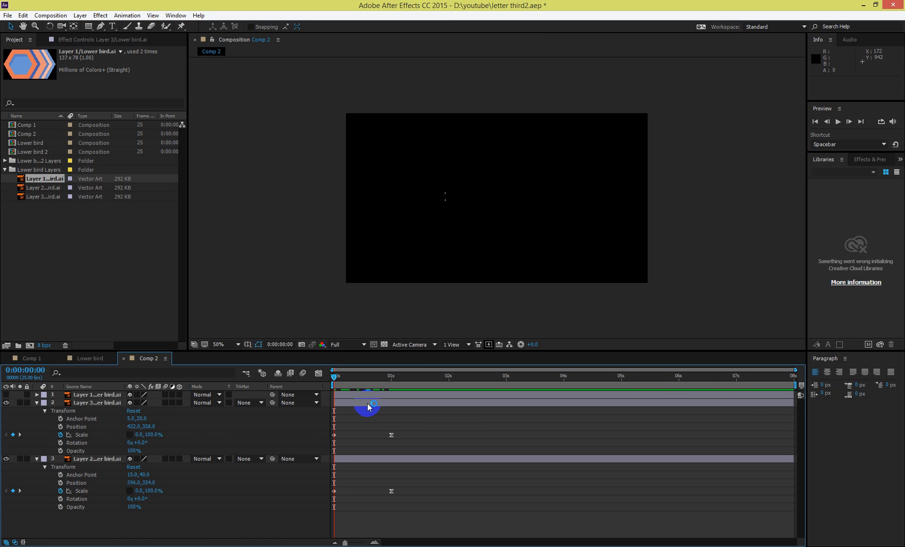
drag(368, 405, 423, 408)
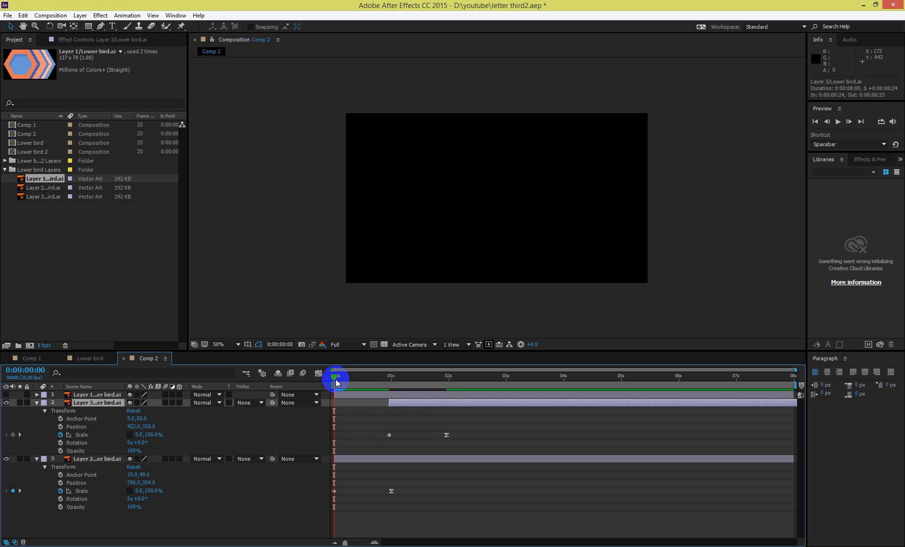
drag(335, 378, 412, 383)
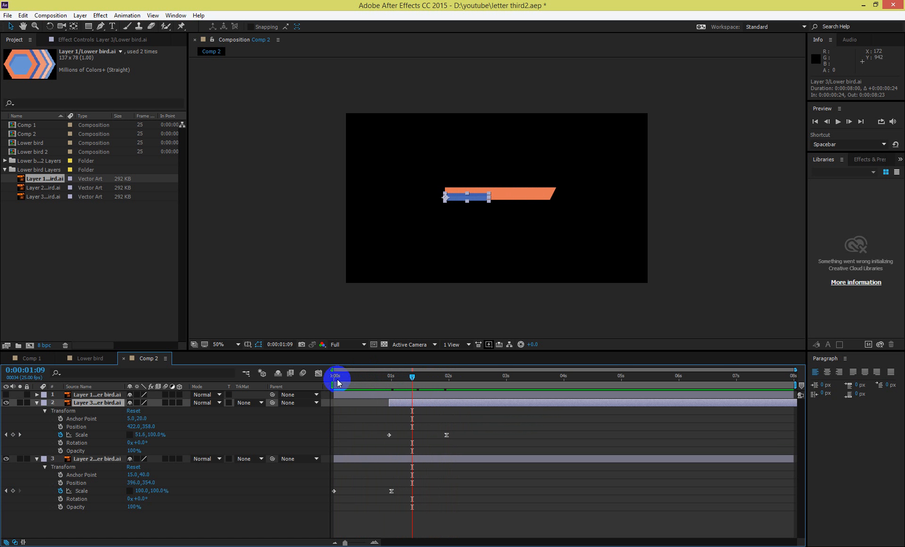
drag(338, 379, 330, 376)
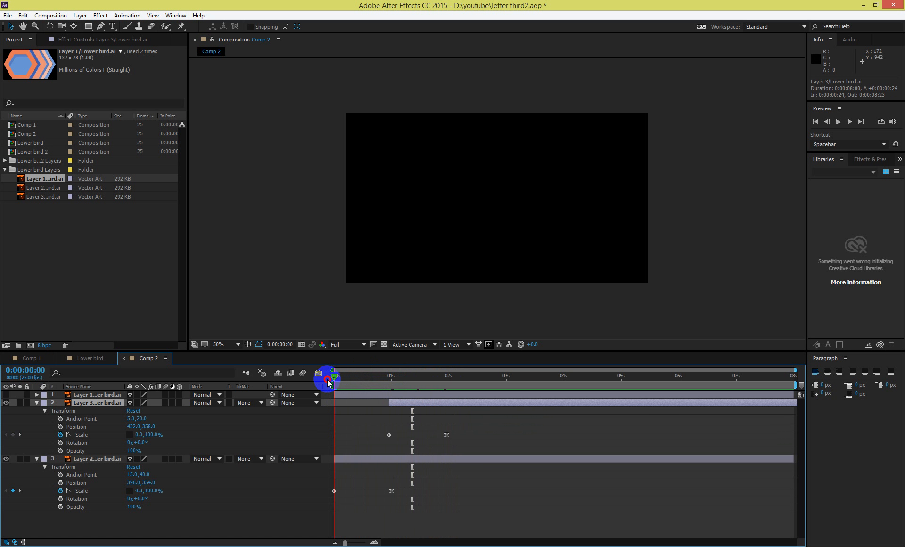
Collapse Layers 3 and 2, expand Layer 1's Transform properties, and make its hexagon visible.
click(37, 403)
click(37, 411)
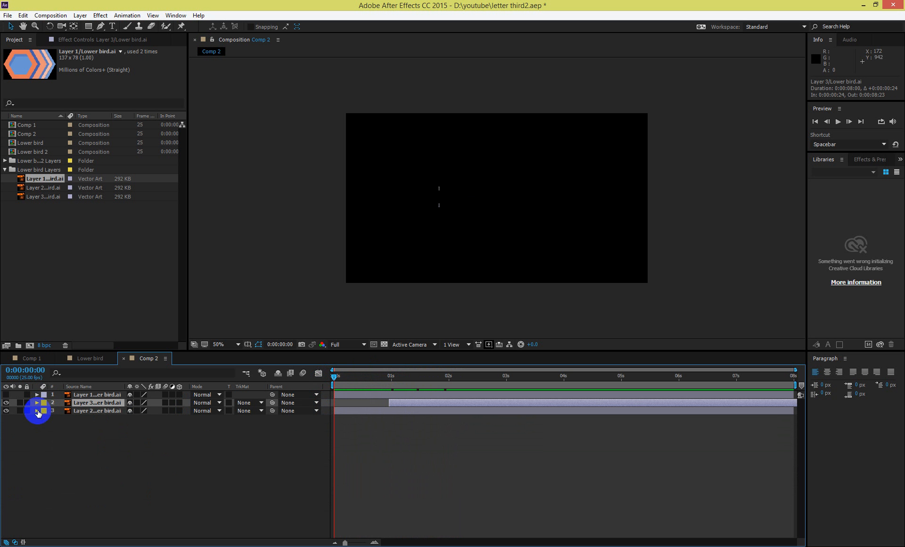
click(76, 396)
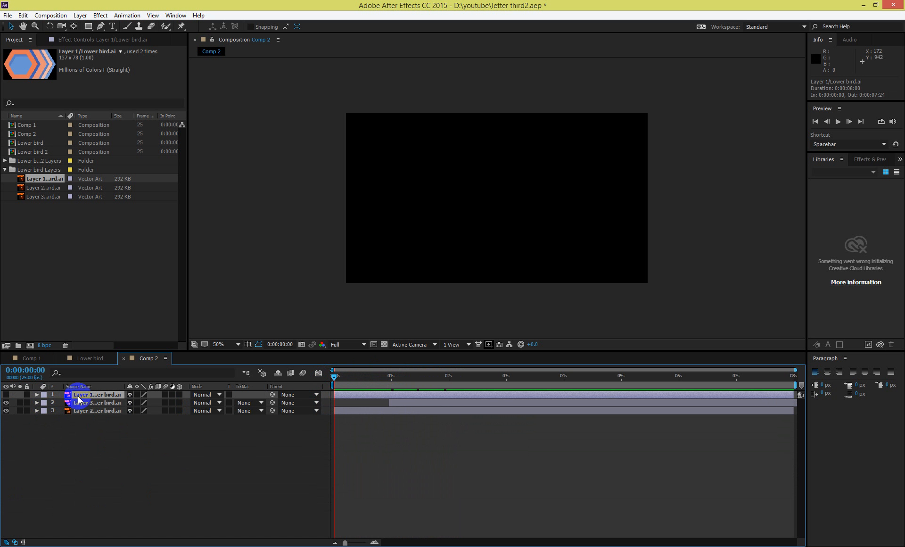
click(37, 395)
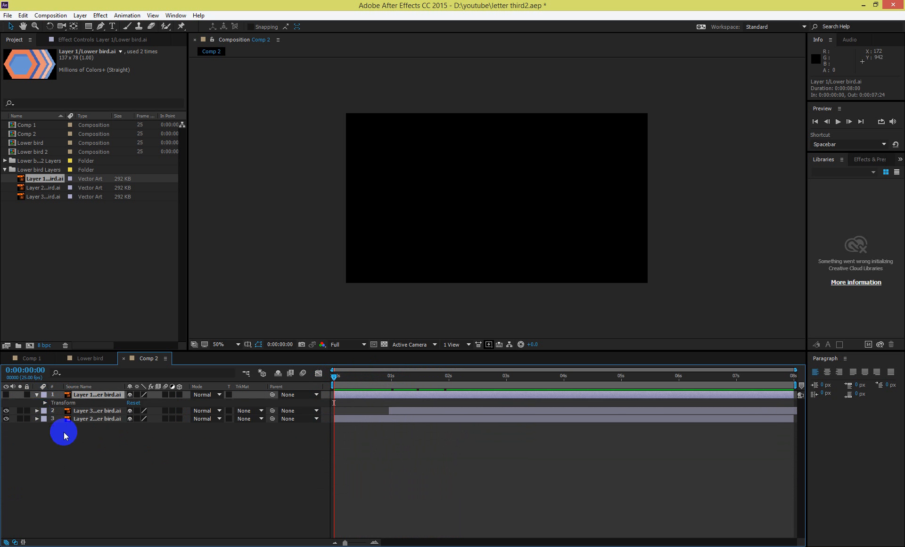
click(44, 403)
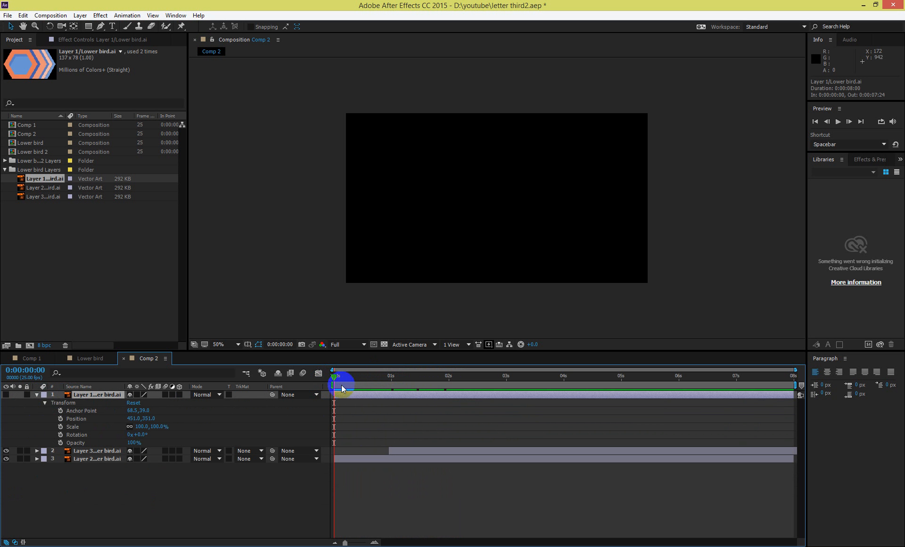
click(4, 397)
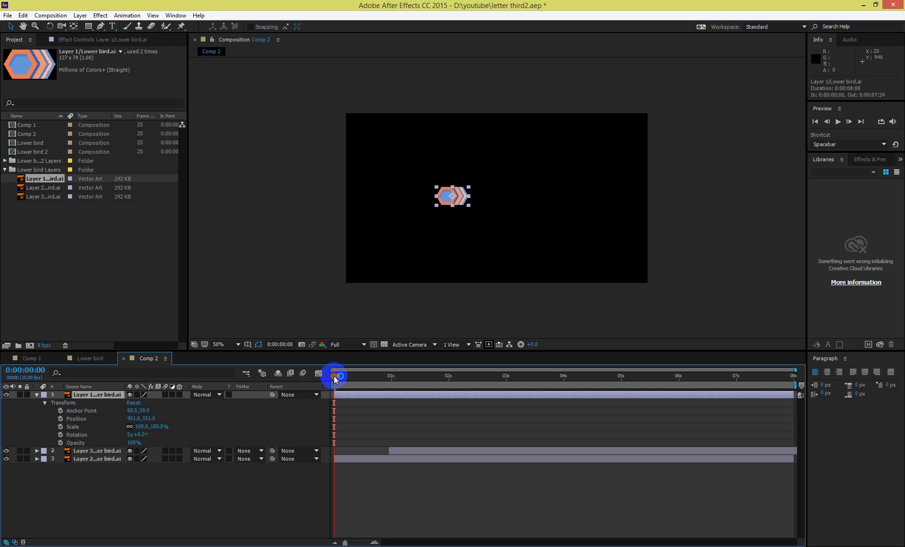
Keyframe Layer 1's Scale at 100% at 0:00:01:00 and at 0% at 0:00:00:00.
drag(336, 378, 391, 379)
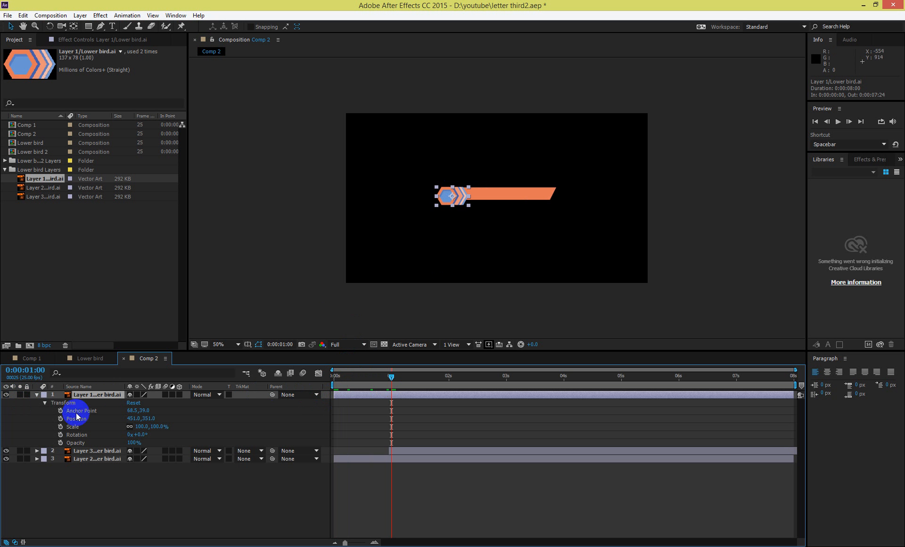
click(61, 426)
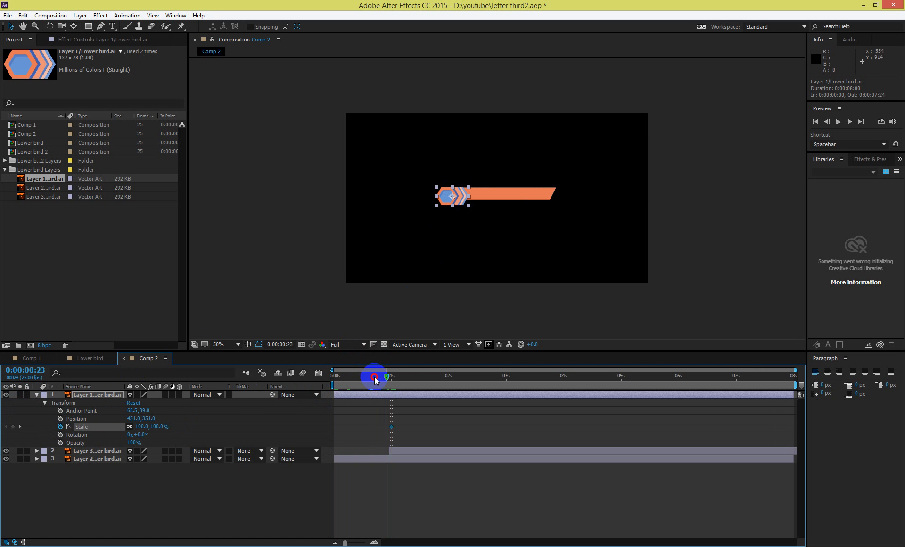
drag(375, 378, 332, 381)
click(159, 426)
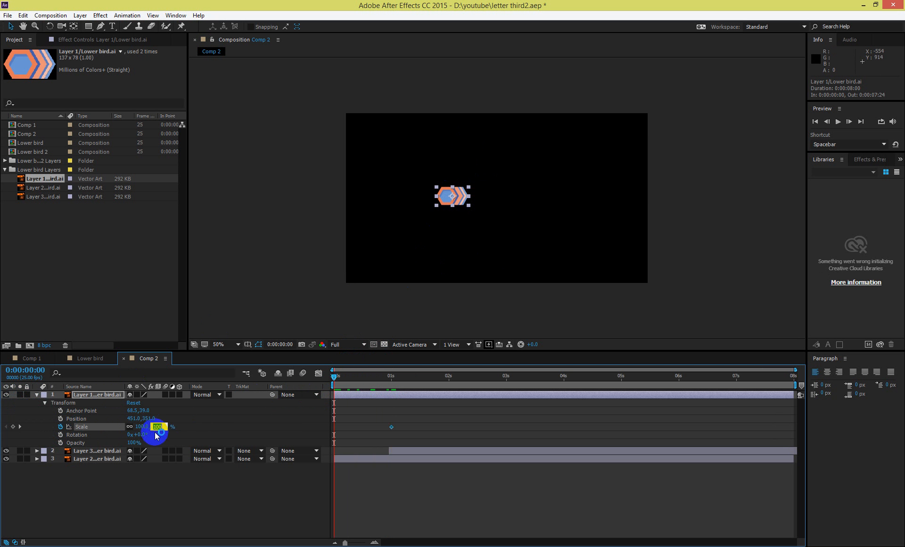
key(Return)
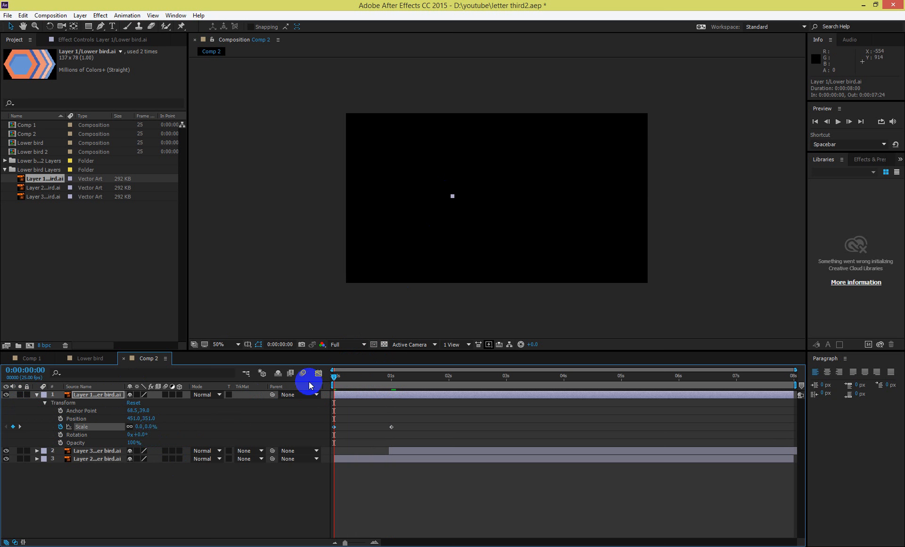
Scrub the hexagon's scale animation, apply Easy Ease to its Scale keyframe at 0:00:01:00, then deselect and collapse Layer 1.
drag(336, 378, 297, 398)
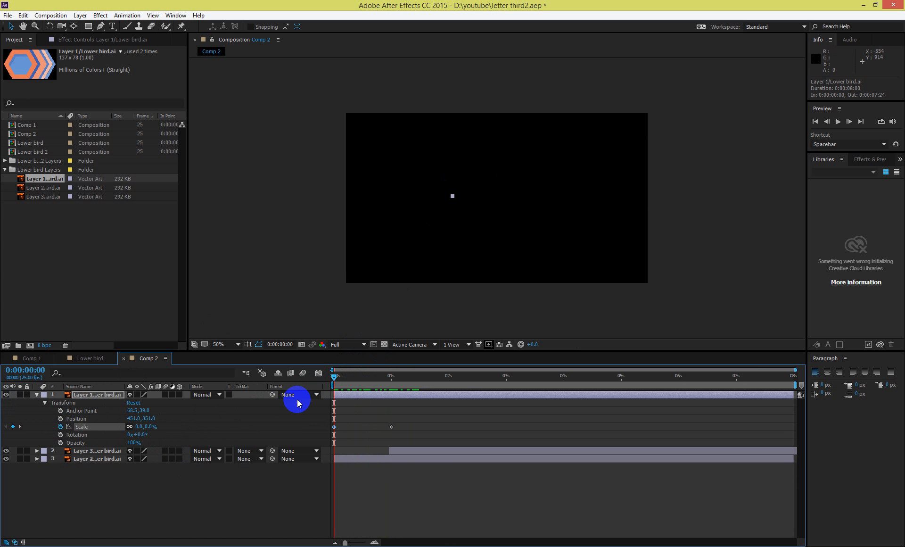
click(384, 377)
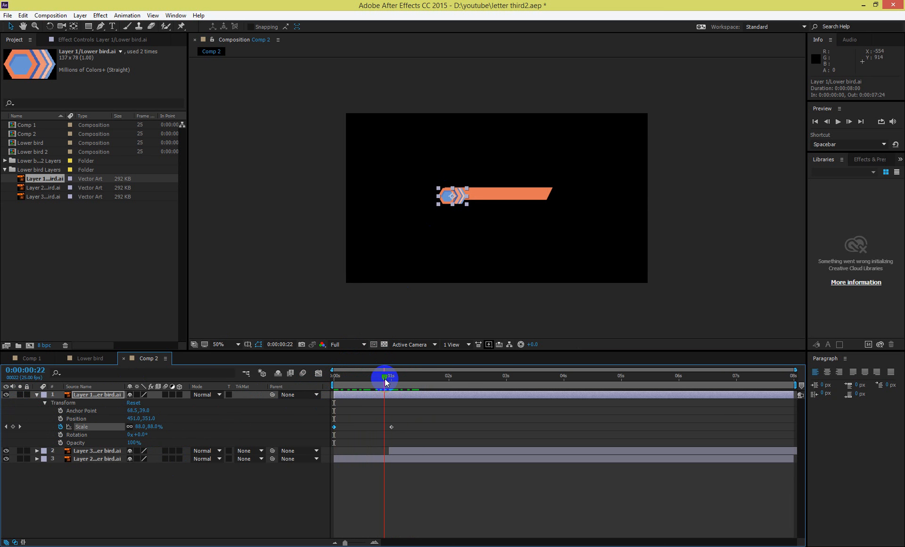
click(392, 427)
right_click(392, 427)
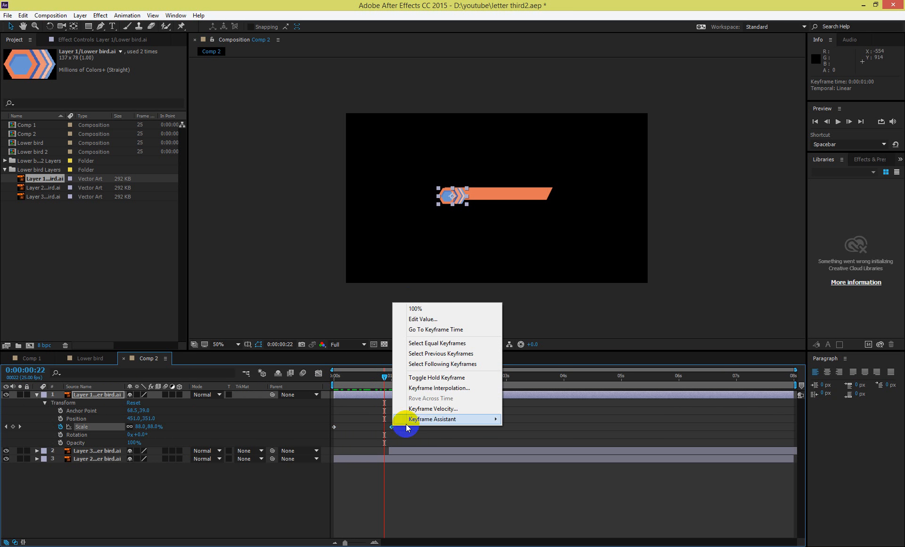
mouse_move(426, 420)
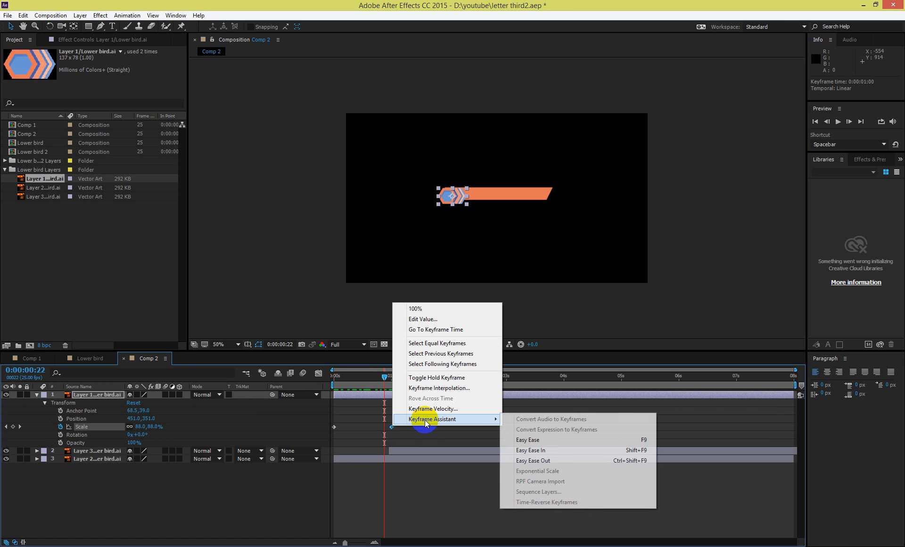
click(626, 440)
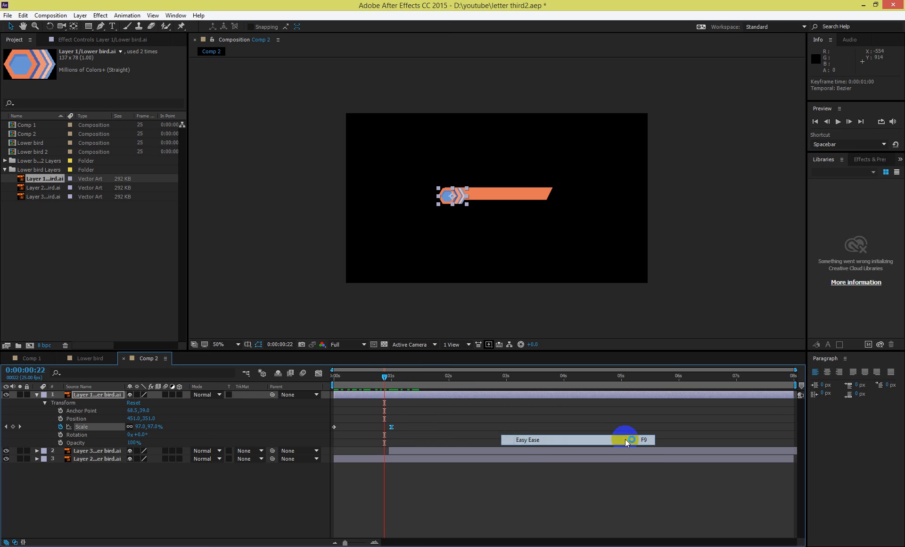
click(228, 484)
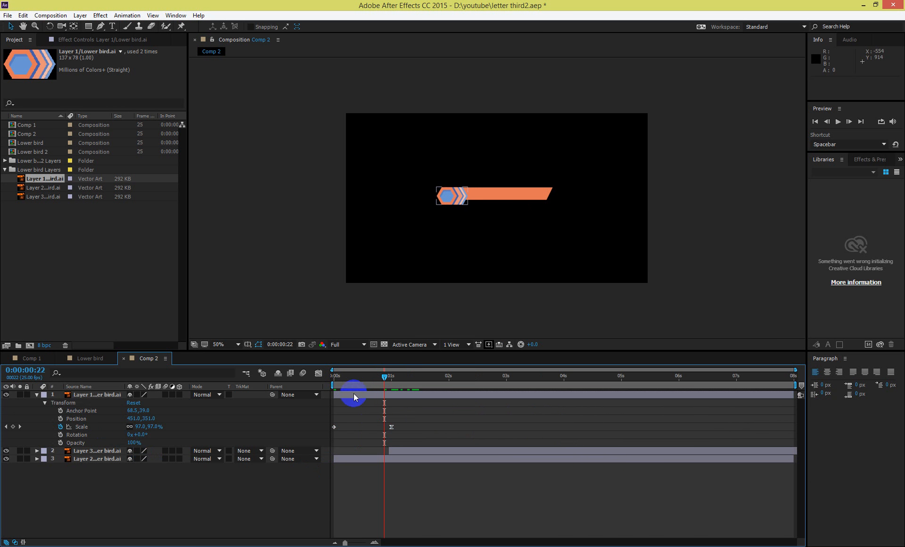
click(37, 394)
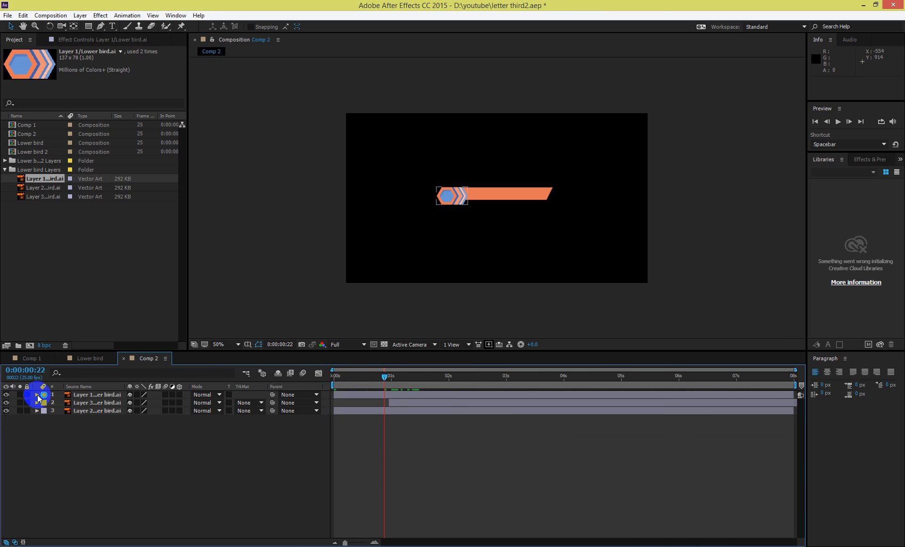
Shift Layer 1 in time to start at 0:00:01:16 and play the lower third from 0:00:00:00.
drag(355, 388, 423, 383)
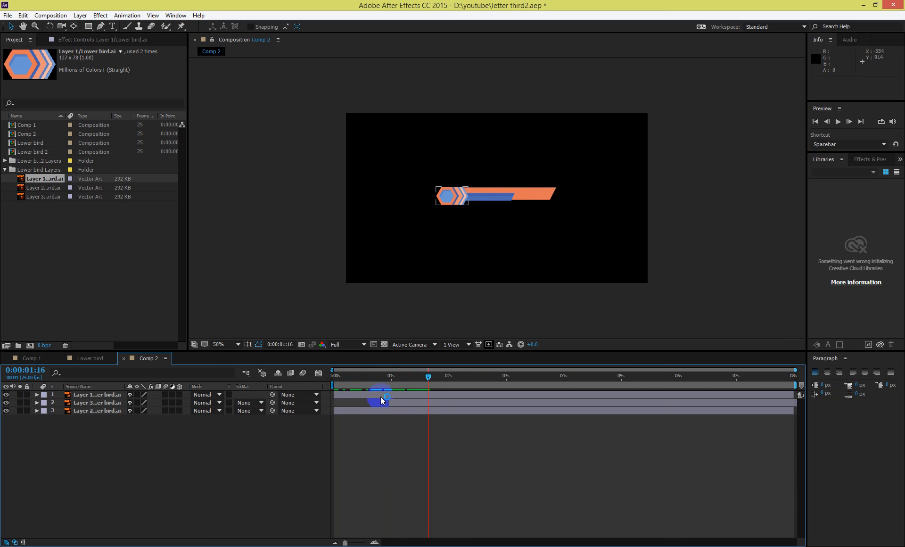
drag(349, 395, 314, 393)
click(244, 485)
key(space)
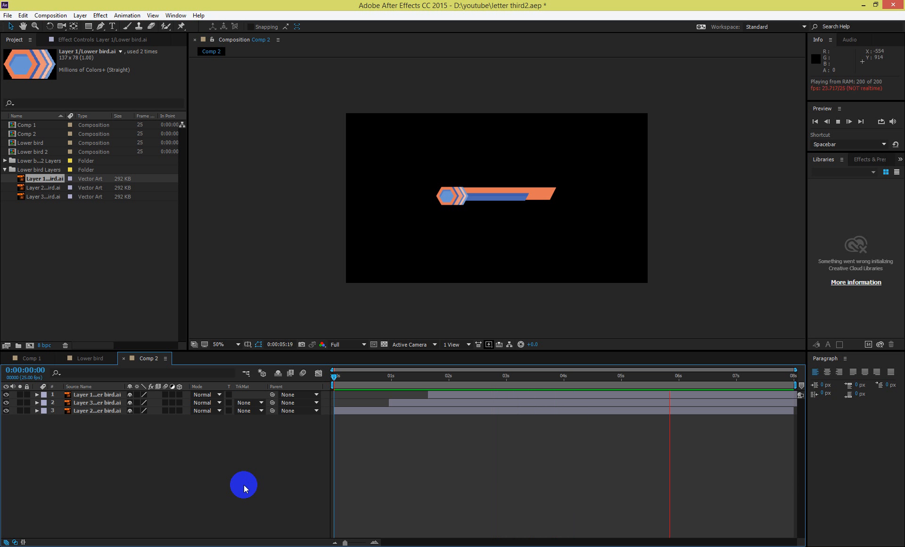
Scrub through the lower third's animation at 100% magnification, stopping at 0:00:01:14.
click(380, 377)
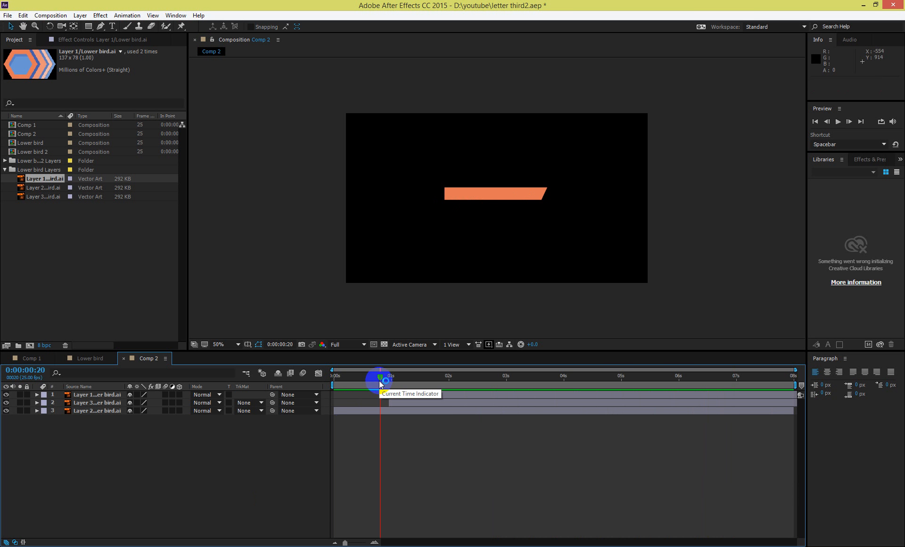
drag(408, 377, 501, 367)
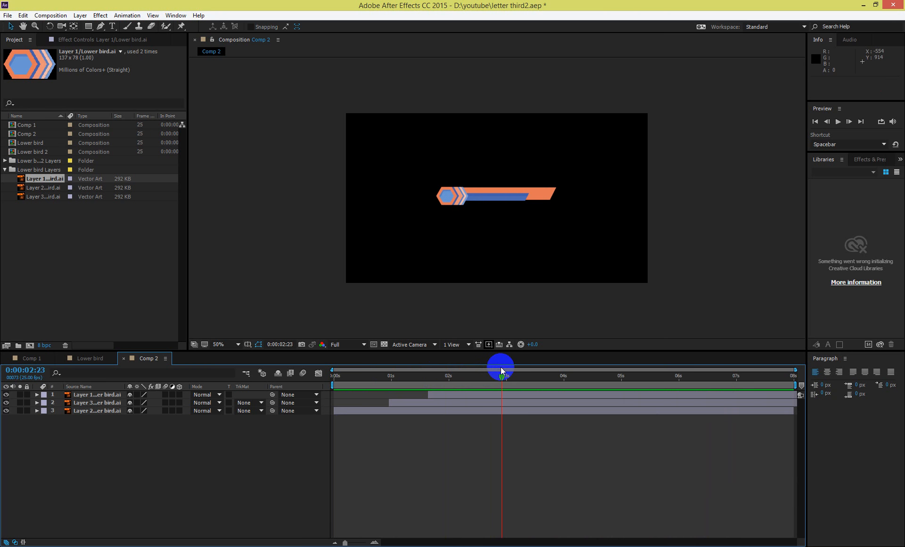
key(period)
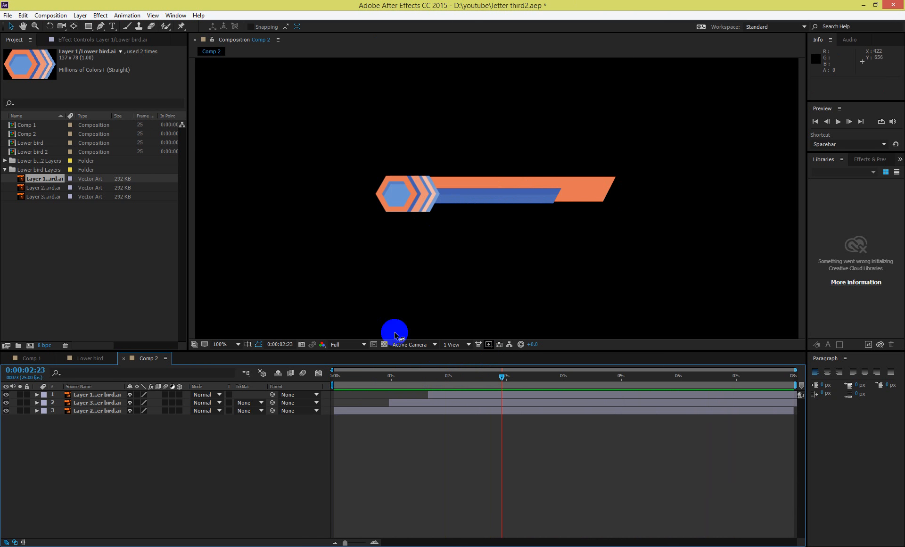
click(396, 374)
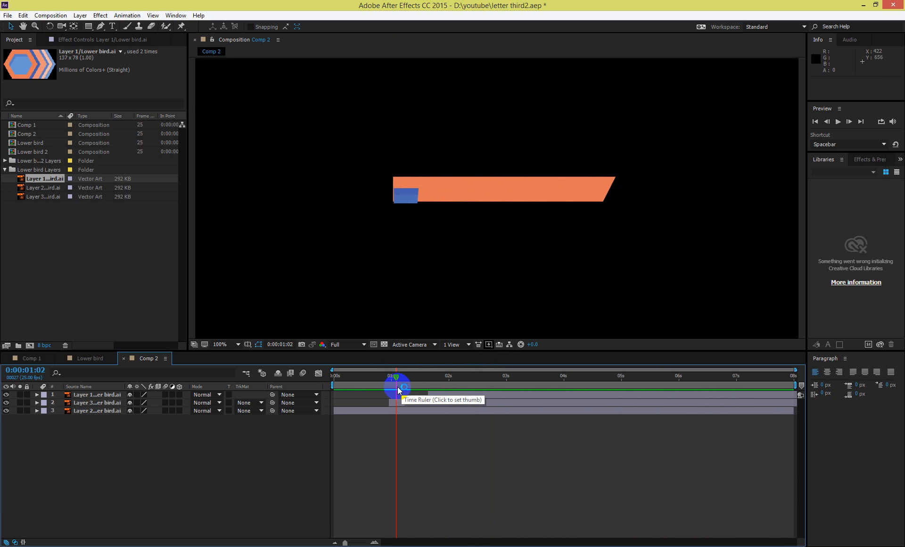
drag(394, 377, 423, 372)
Move Layer 3's blue bar down 18 px to position 422, 376, scrub the animation, and deselect it.
click(413, 409)
click(412, 404)
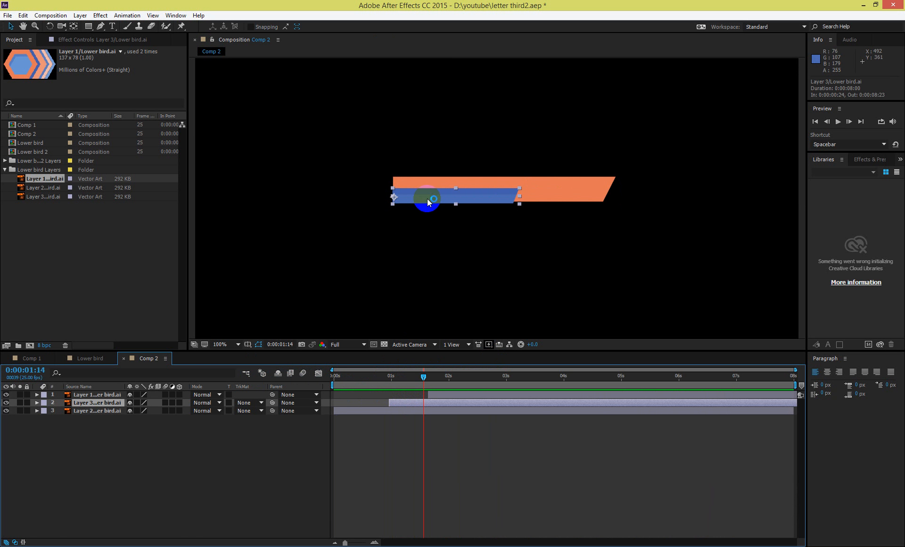
drag(427, 203, 428, 209)
drag(358, 380, 499, 401)
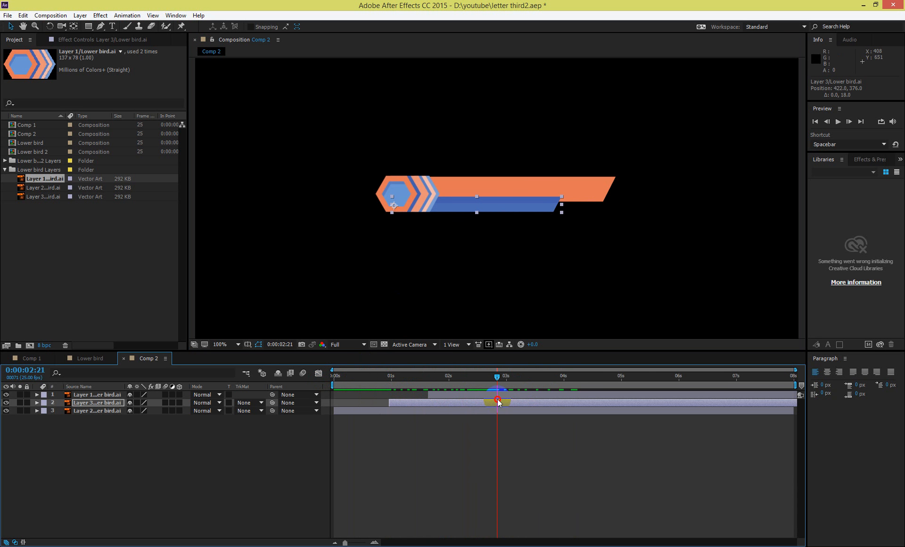
click(449, 375)
click(338, 433)
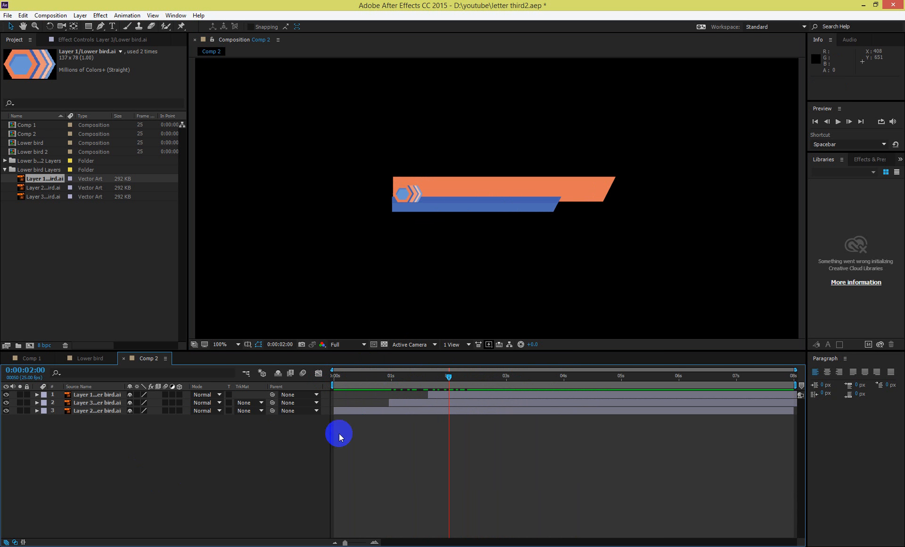
At 0:00:02:14, add a text layer reading "Rean Media" and place it on the orange bar at position 596, 345.
drag(450, 377, 483, 377)
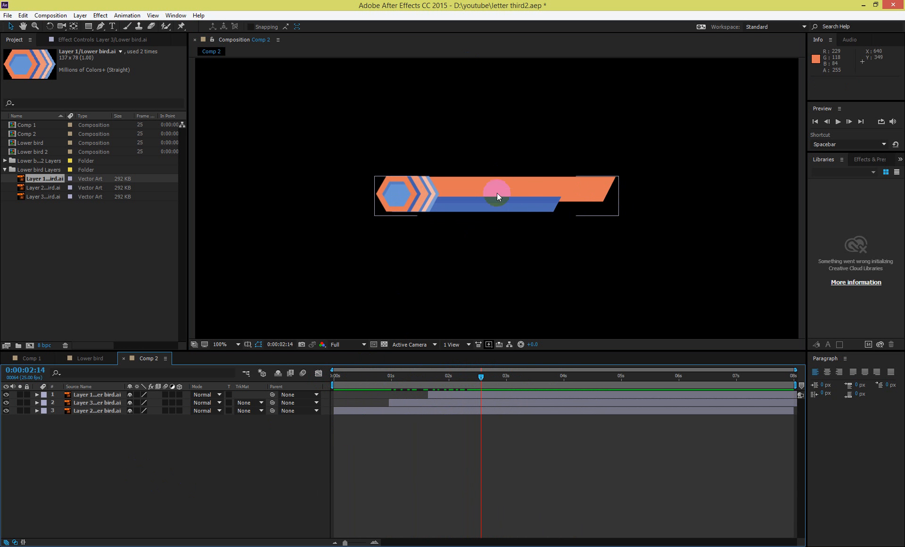
click(112, 26)
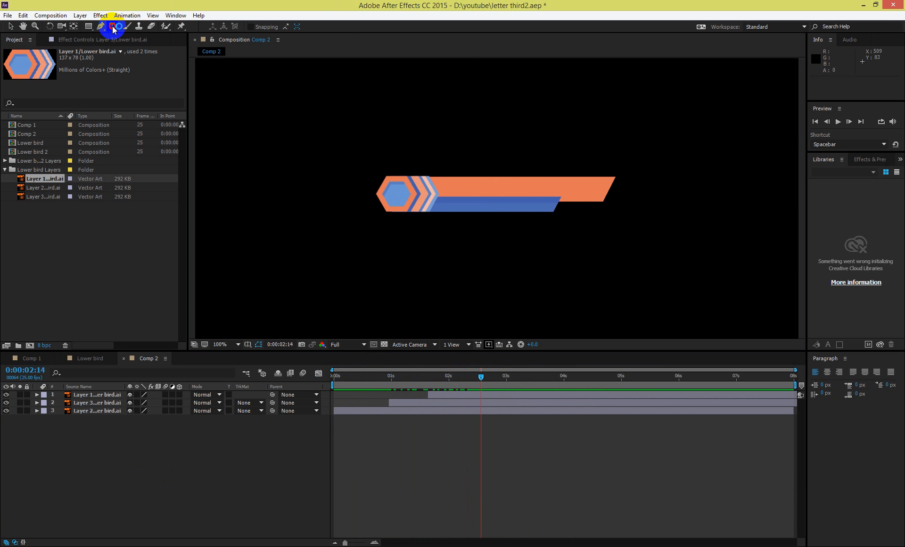
click(485, 152)
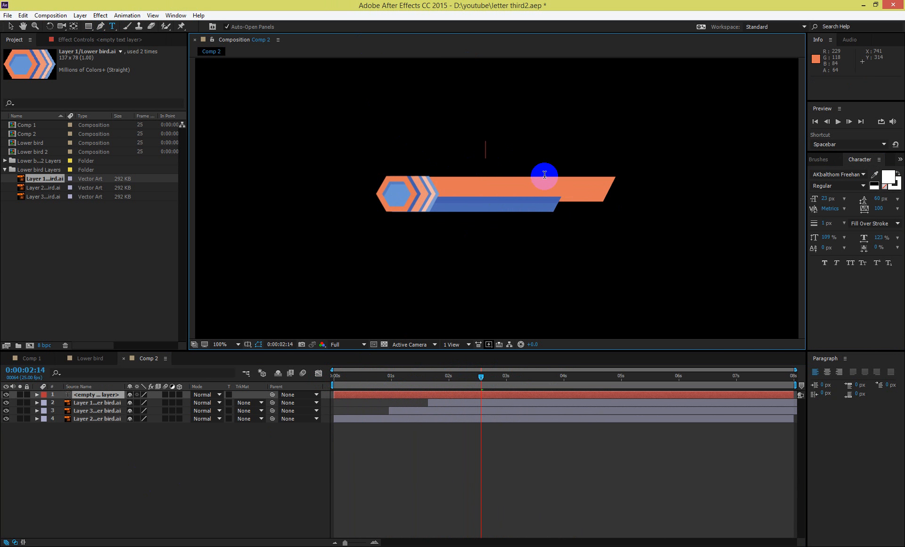
text(Rean)
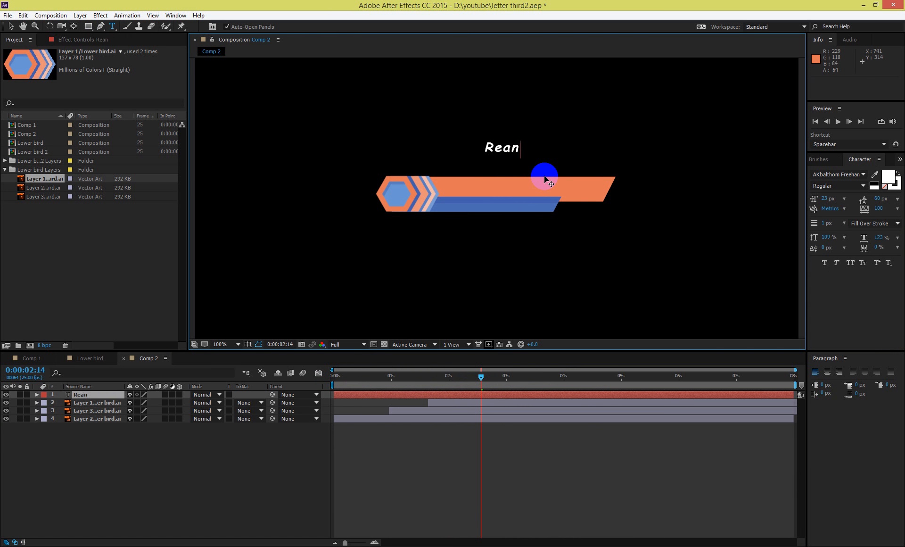
key(BackSpace)
key(BackSpace)
key(BackSpace)
text(ean Media)
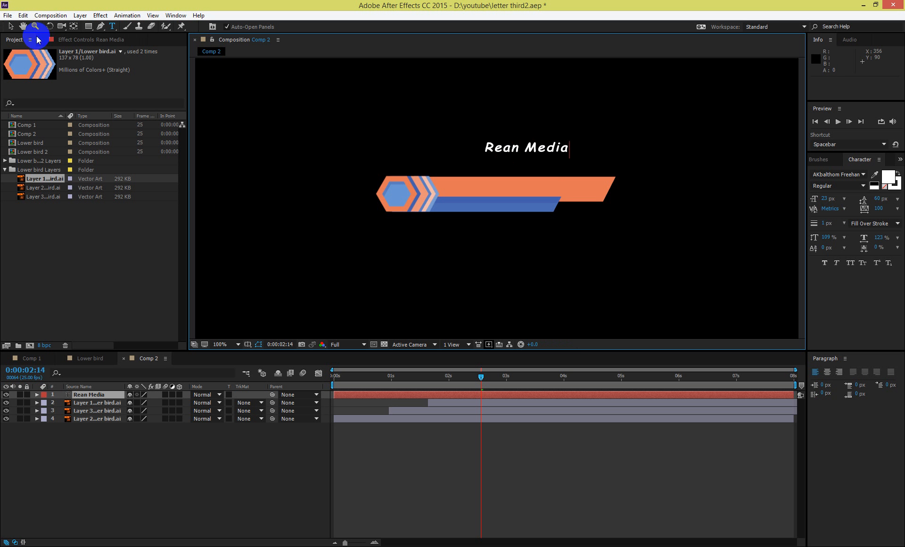
click(11, 26)
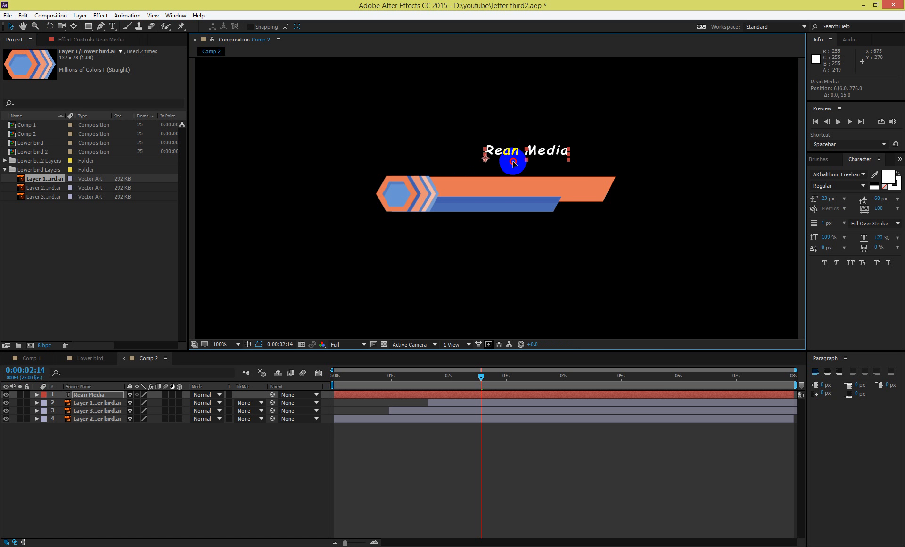
drag(514, 151, 505, 191)
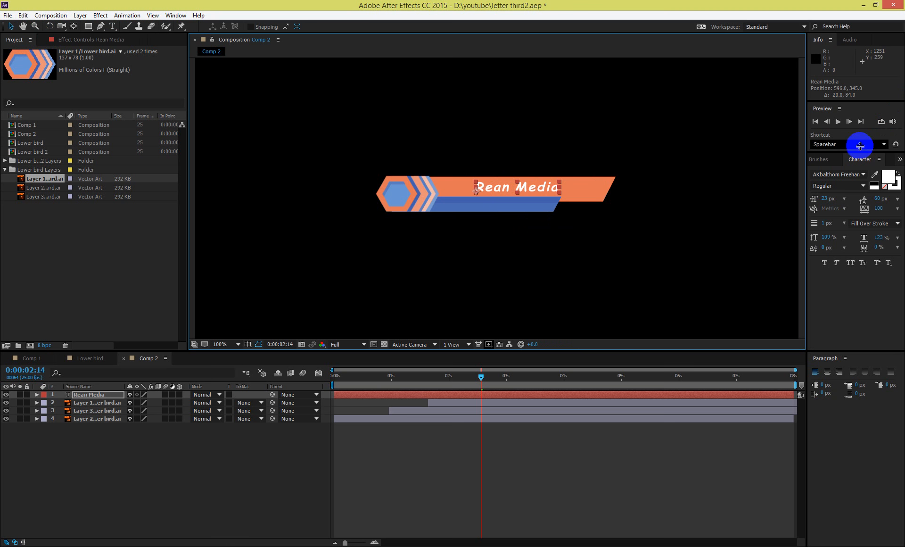
Show Effects & Presets and expand Animation Presets, Text, and Animate In.
click(175, 15)
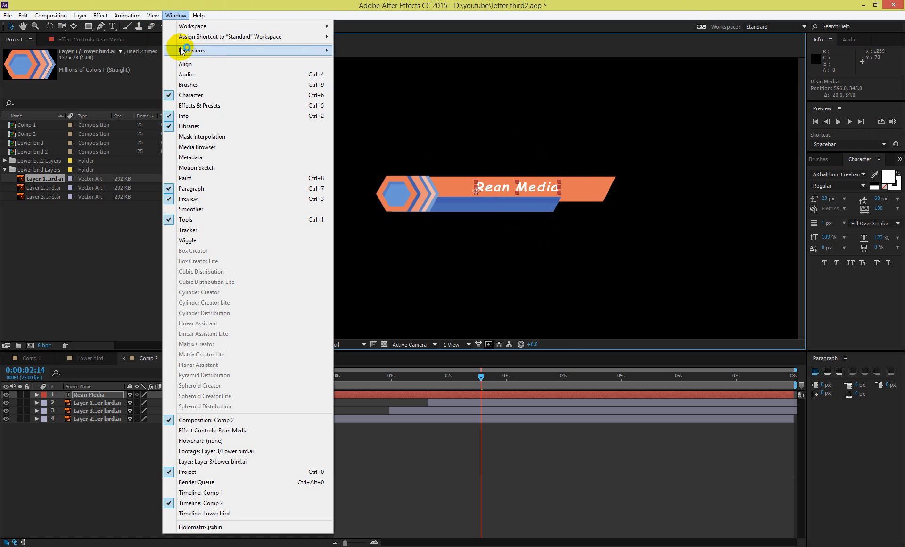
click(203, 105)
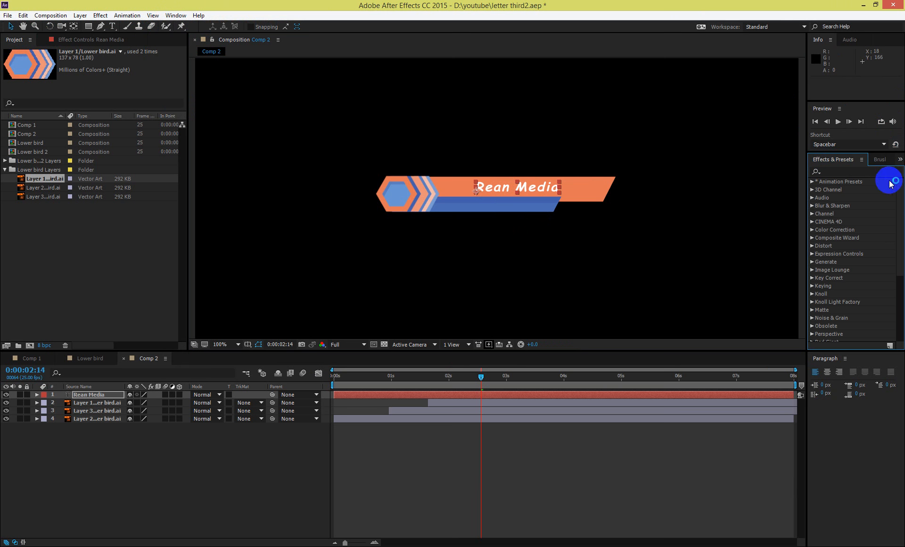
click(811, 181)
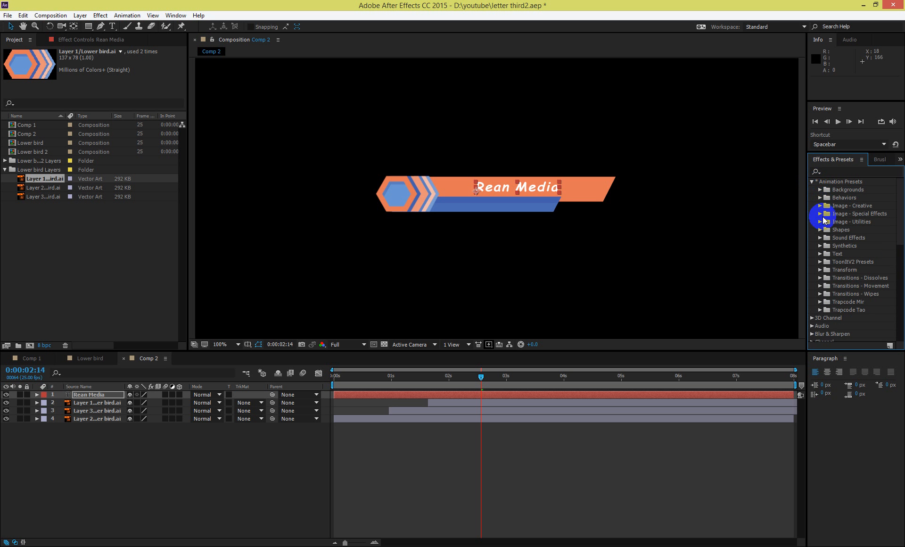
click(821, 257)
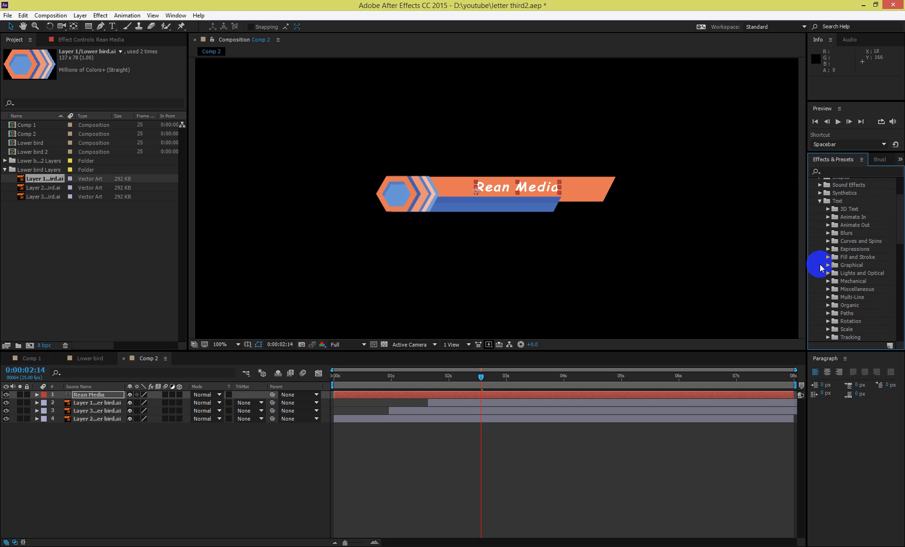
click(828, 220)
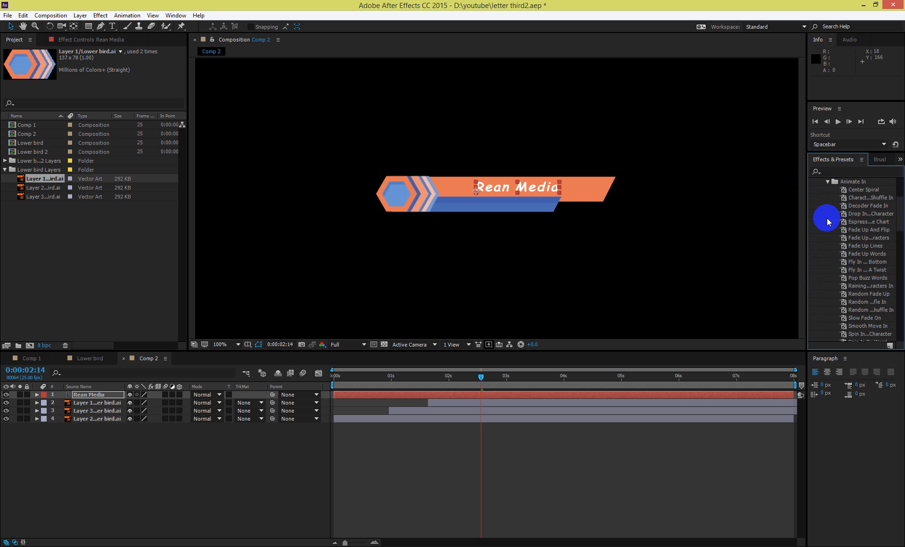
Try the Drop In By Character preset on the Rean Media text, then undo it.
click(863, 238)
click(865, 215)
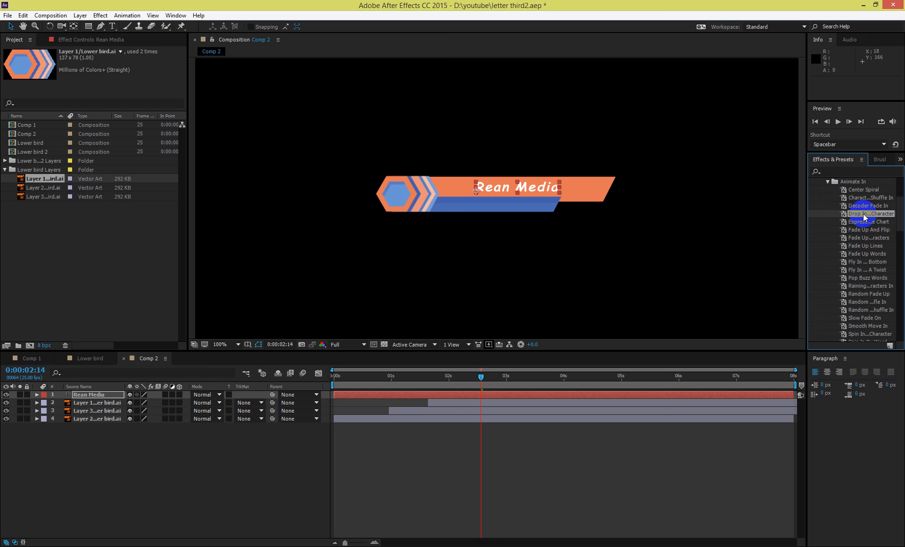
drag(866, 216, 514, 189)
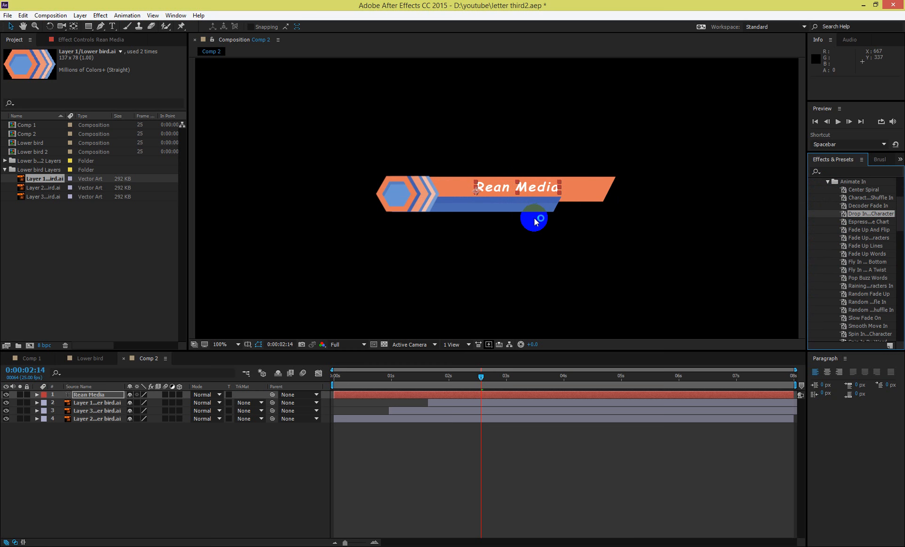
click(408, 385)
drag(408, 385, 500, 405)
key(ctrl+z)
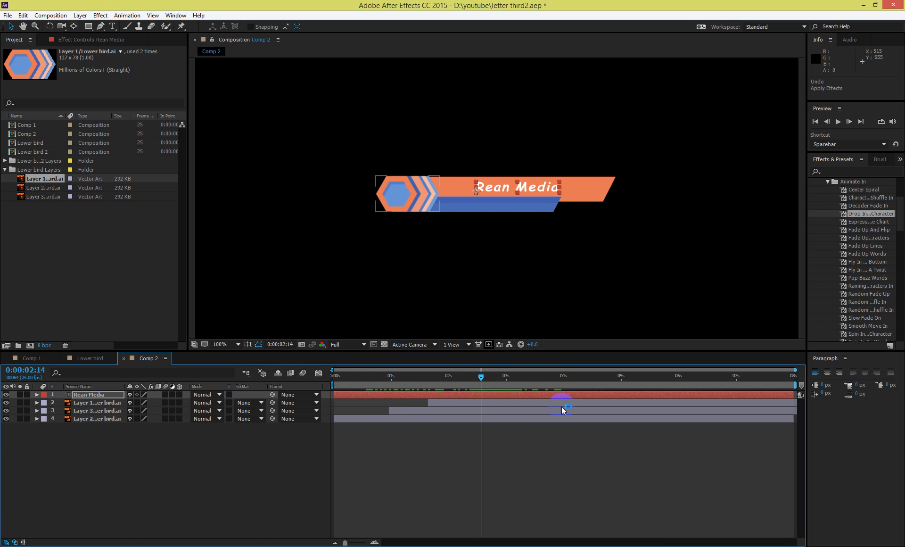
Apply the Character Shuffle In preset to the Rean Media text at 0:00:02:10 and scrub its animation.
click(471, 376)
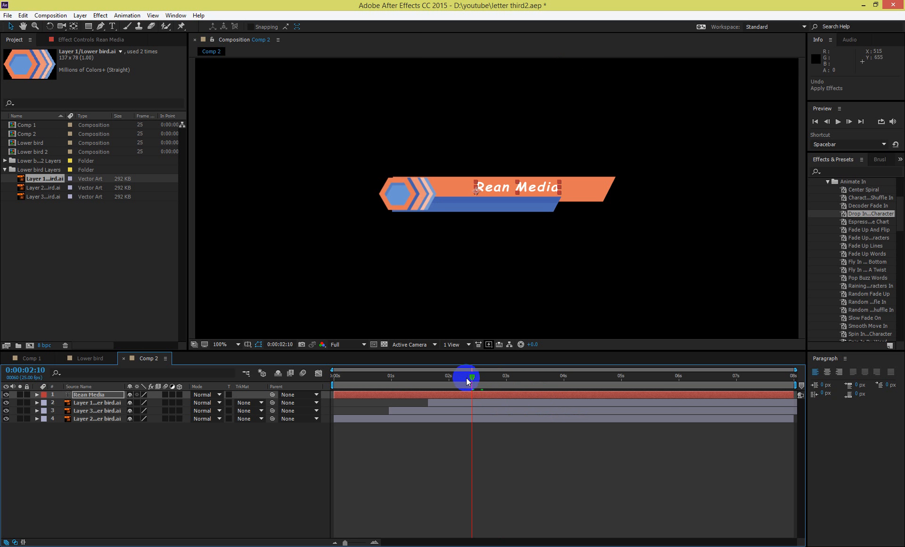
click(867, 205)
click(871, 198)
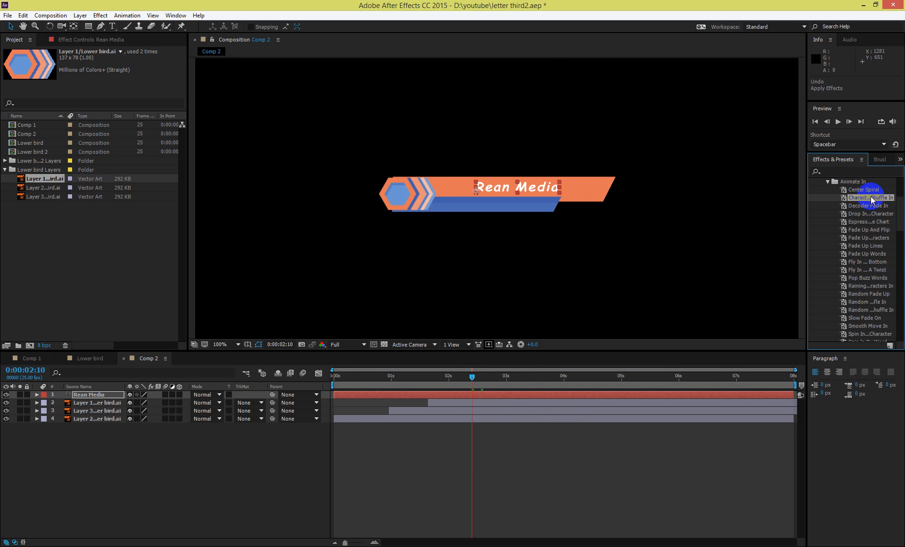
drag(871, 198, 507, 189)
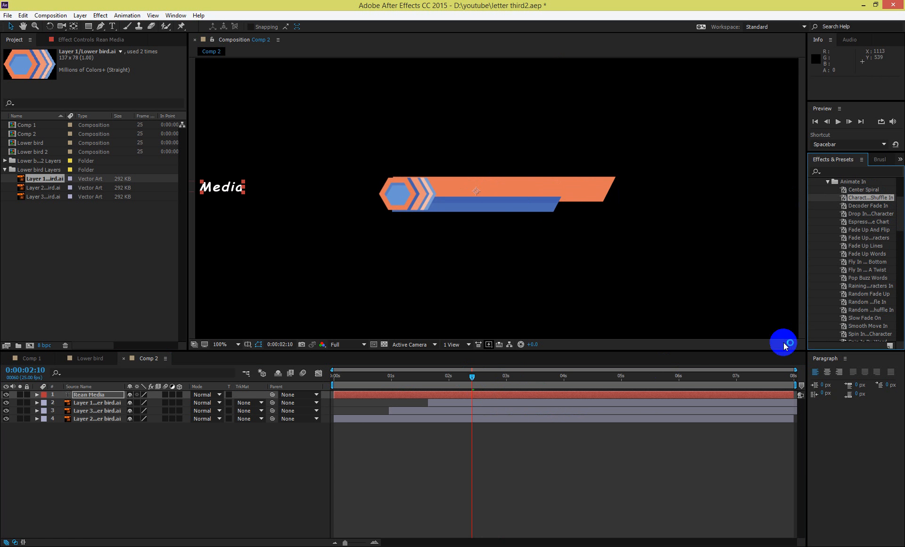
drag(446, 378, 496, 395)
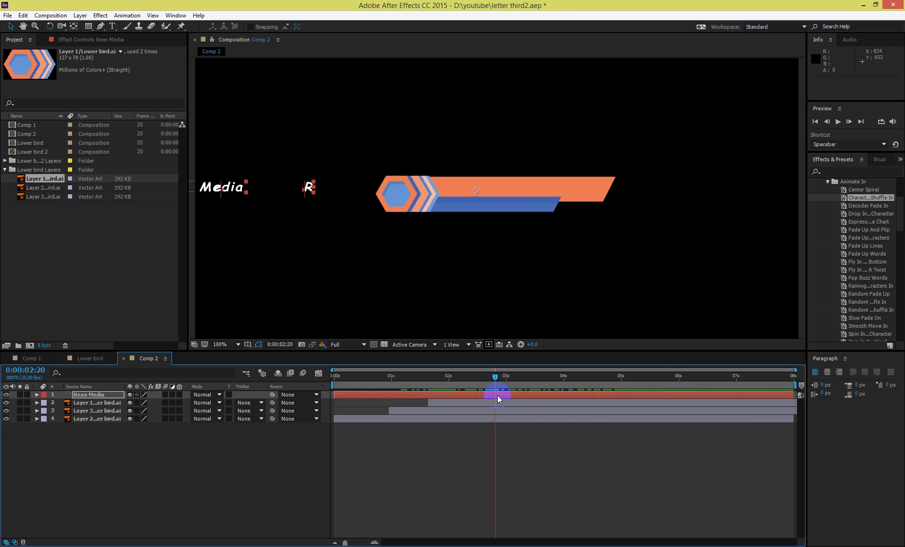
mouse_move(440, 382)
mouse_down()
mouse_move(558, 376)
mouse_move(438, 385)
mouse_up()
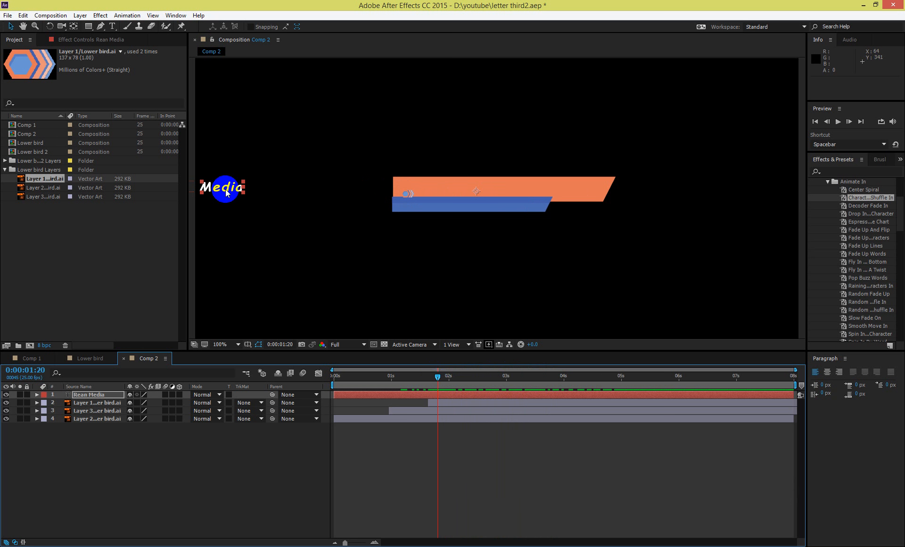
Move the Rean Media text layer to position 484, 349, shift its anchor point 108 px right with Pan Behind, and scrub the animation.
key(comma)
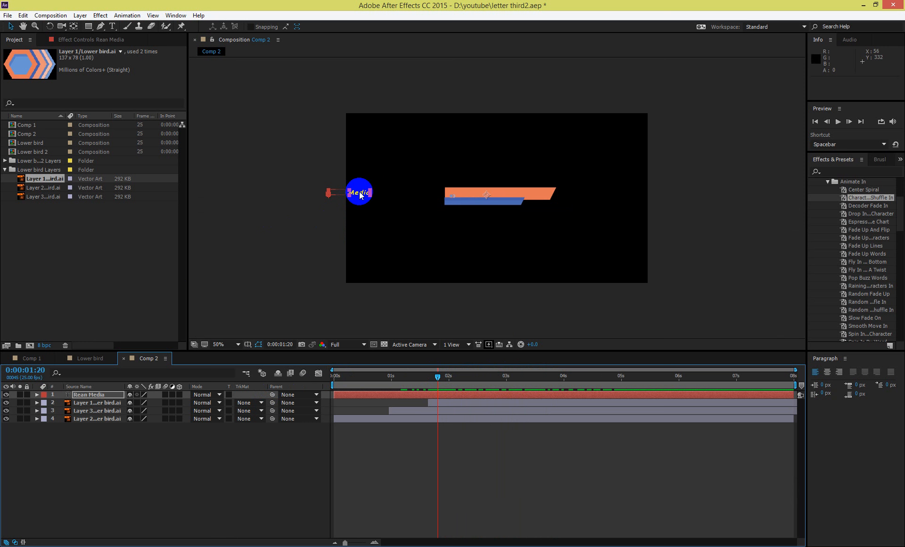
drag(360, 195, 333, 196)
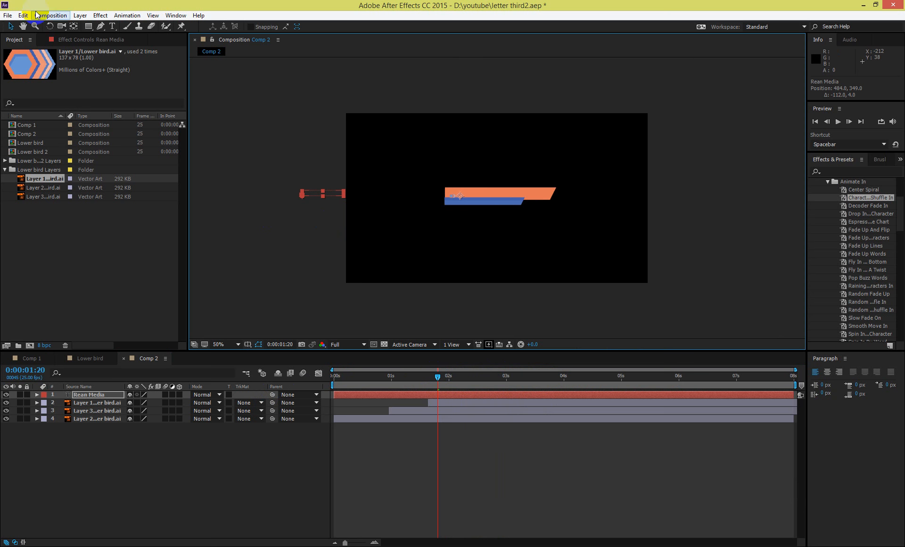
click(72, 28)
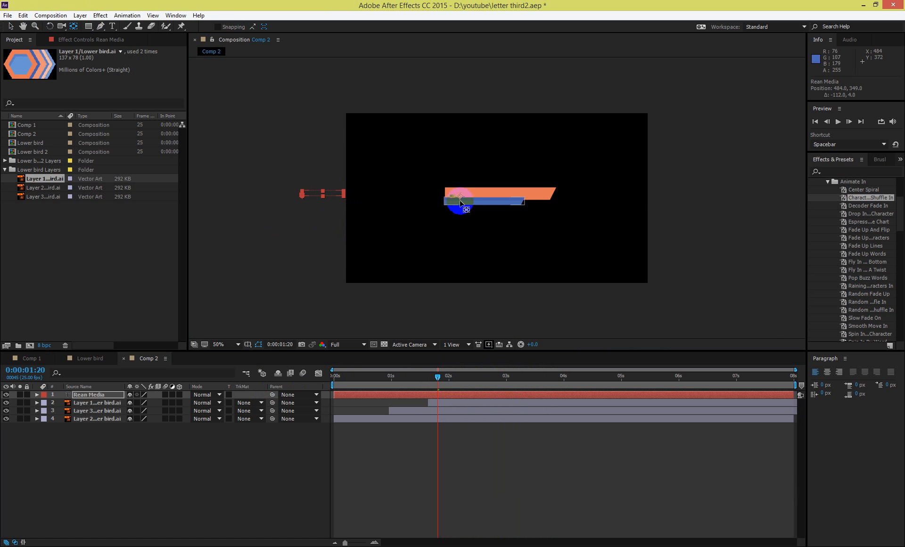
drag(461, 196, 486, 197)
drag(397, 379, 458, 383)
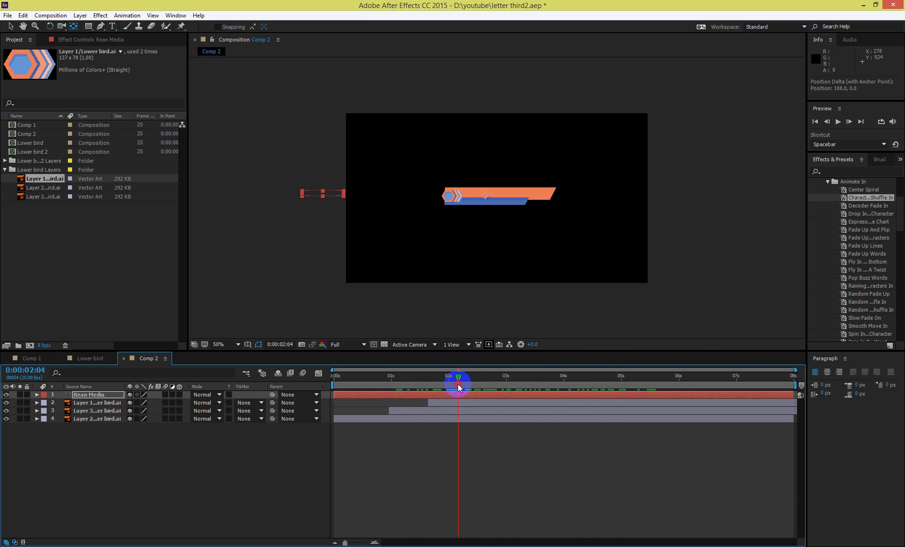
mouse_move(458, 384)
mouse_down()
mouse_move(485, 386)
mouse_move(466, 391)
mouse_up()
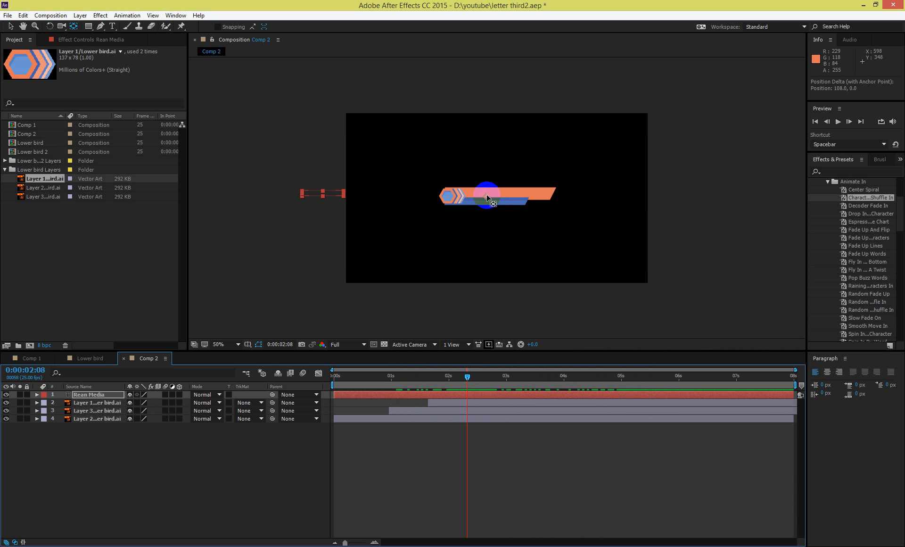
Shift the text's anchor point another 94 px right and 2 px up, then scrub to 0:00:02:10.
drag(487, 197, 509, 196)
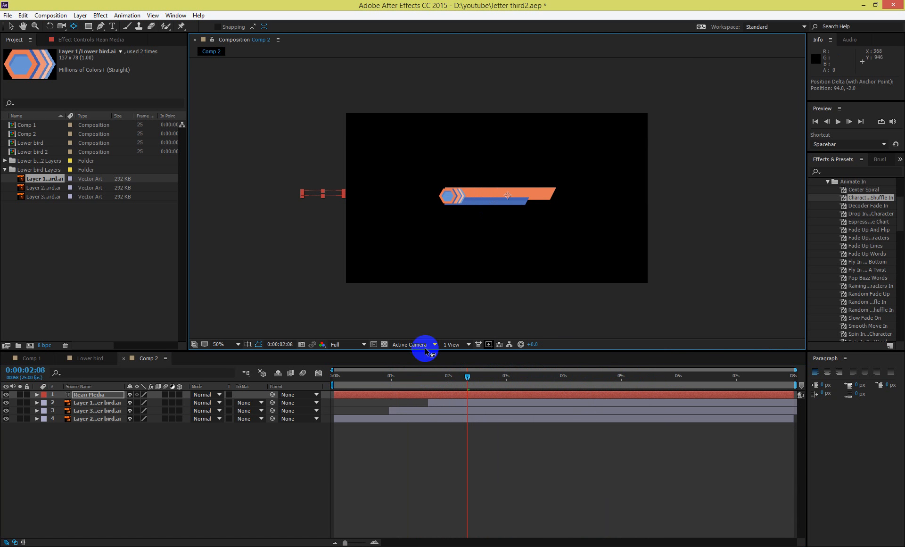
drag(421, 378, 473, 375)
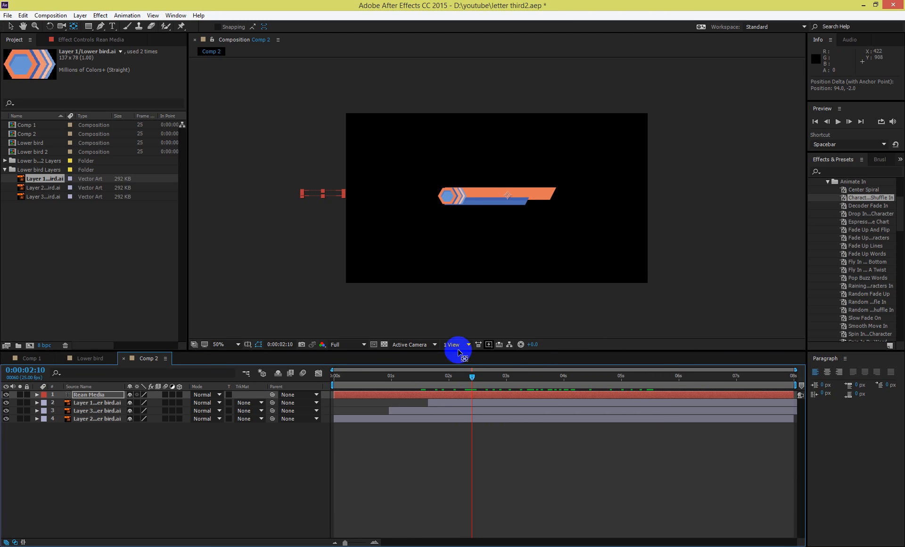
scroll(380, 198, up, 1)
scroll(381, 207, down, 1)
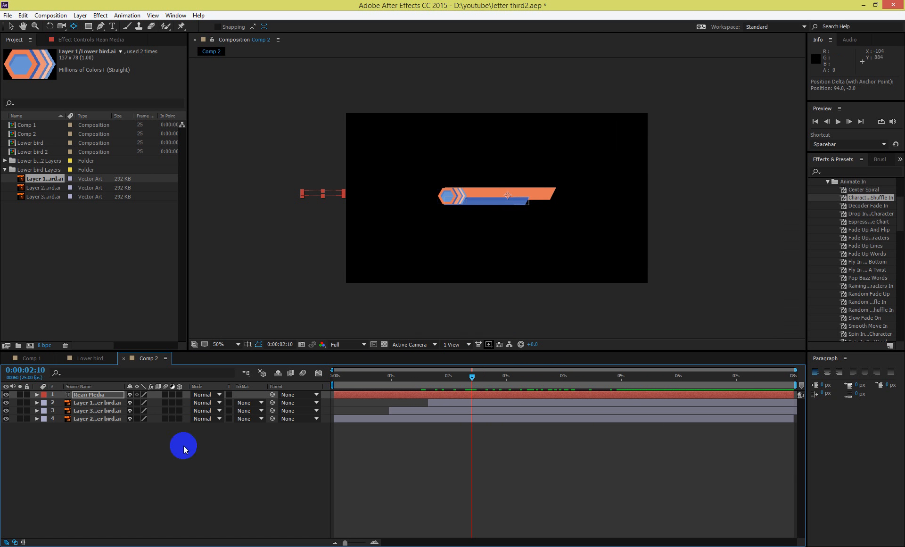
Reveal the Rean Media layer's transform properties and add a Position keyframe at 0:00:02:10.
click(82, 397)
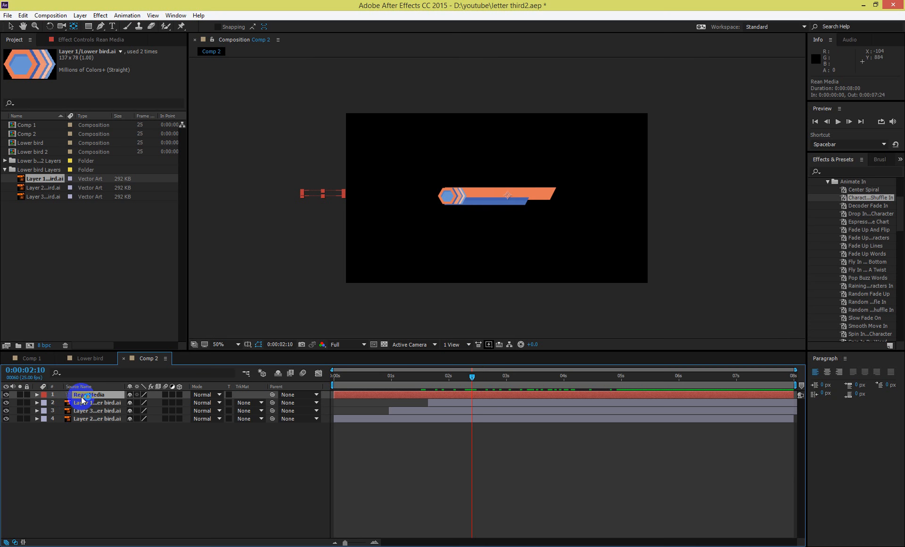
click(36, 395)
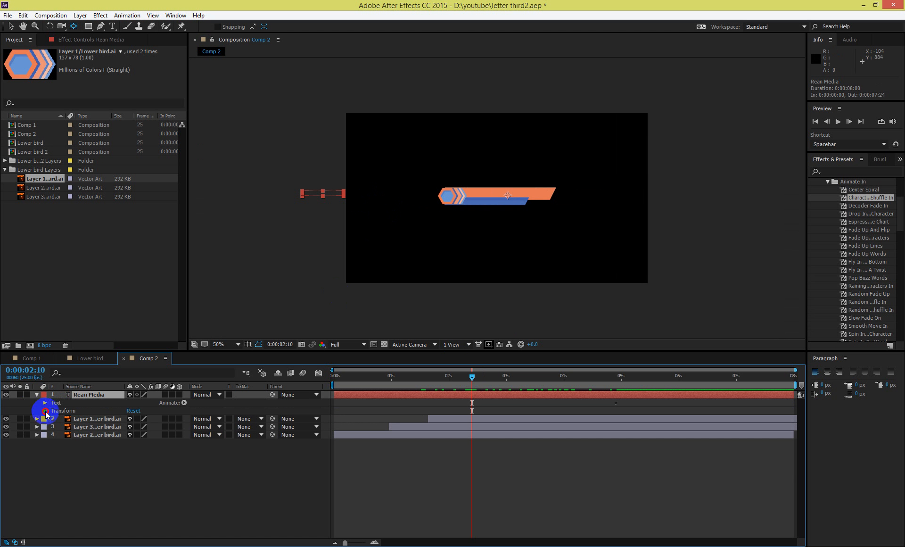
click(45, 410)
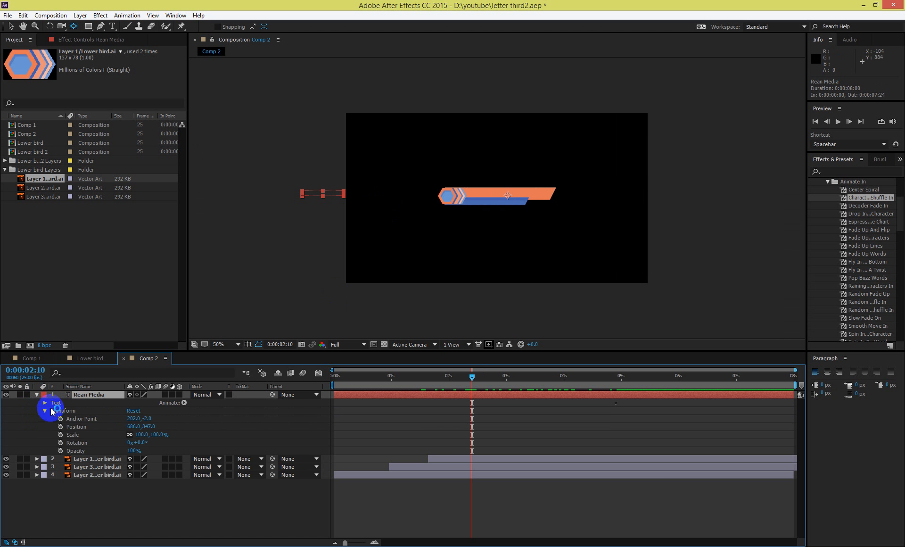
click(45, 404)
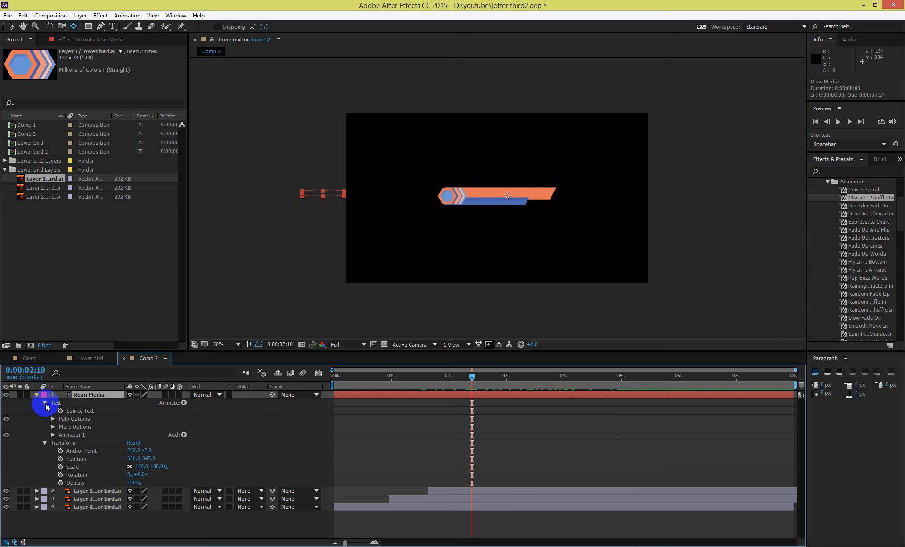
click(46, 404)
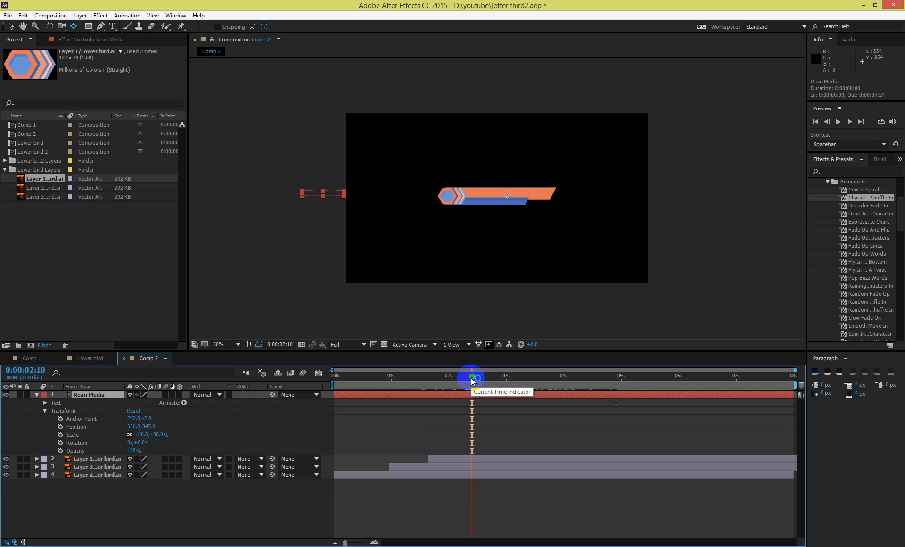
click(10, 27)
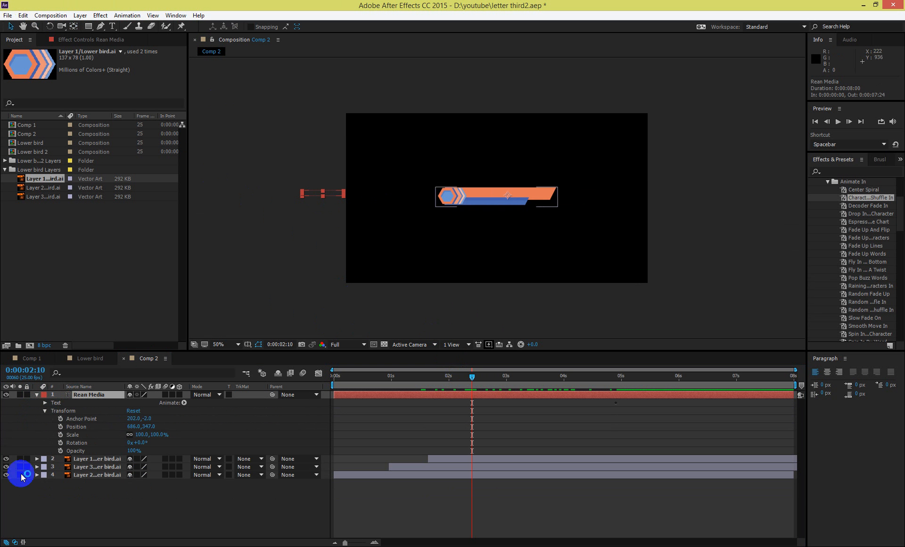
click(61, 427)
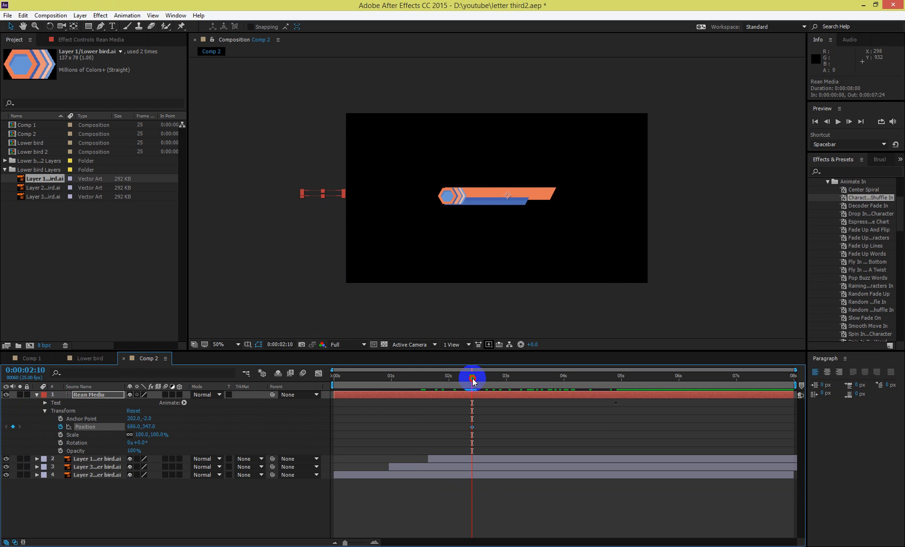
At 0:00:03:01, keyframe the Rean Media layer's position at 779, 347, scrubbing to check the title's placement on the orange bar.
drag(472, 378, 508, 381)
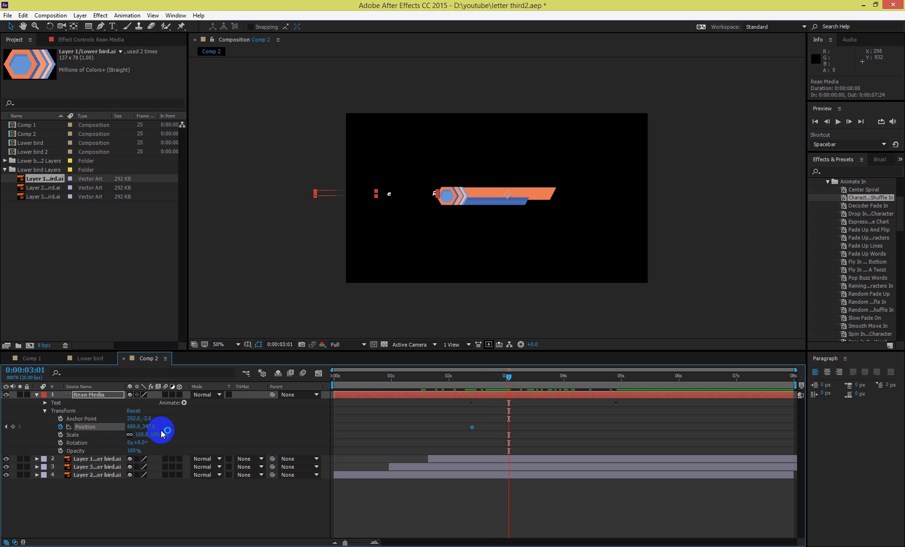
drag(129, 430, 223, 430)
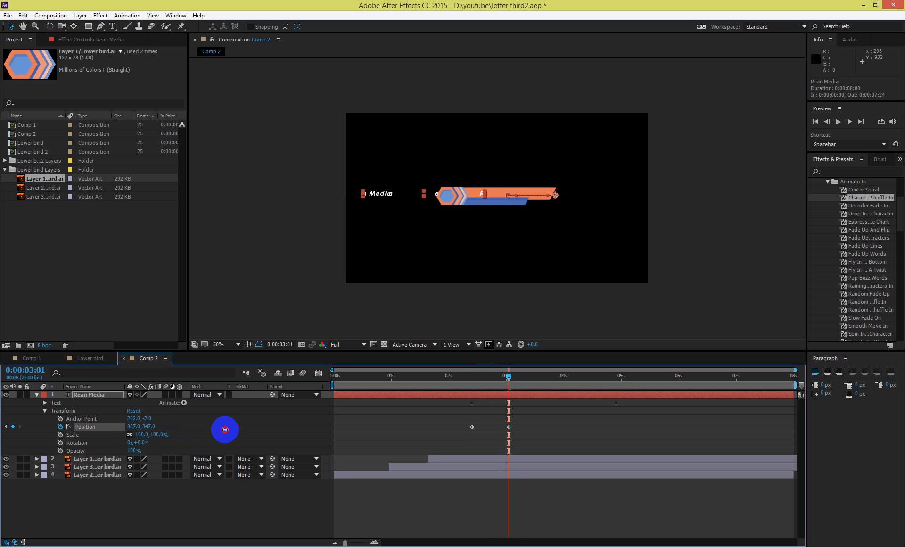
drag(224, 430, 195, 433)
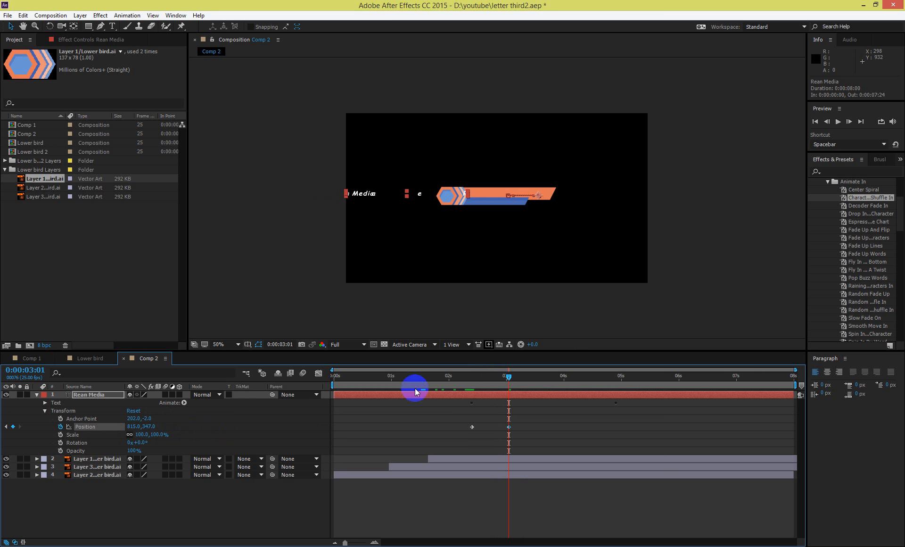
drag(421, 380, 658, 402)
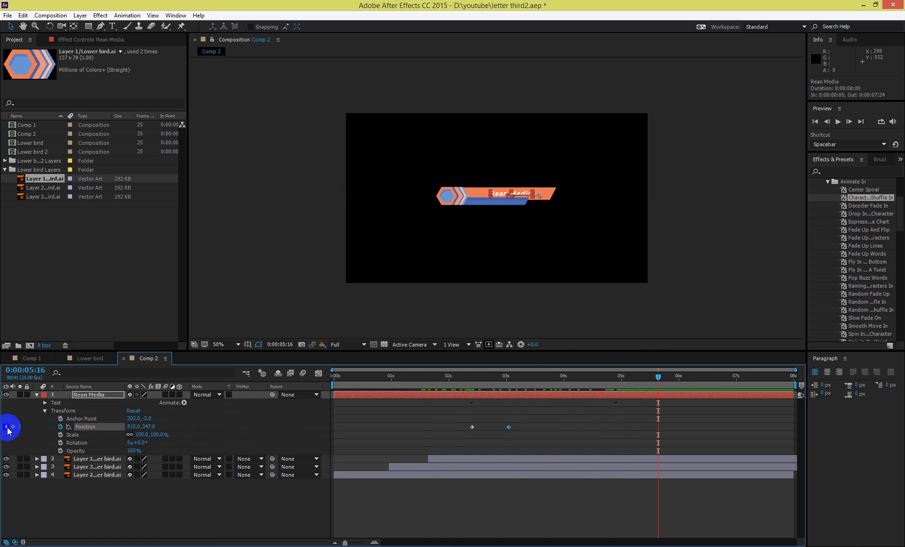
click(5, 427)
drag(131, 429, 121, 429)
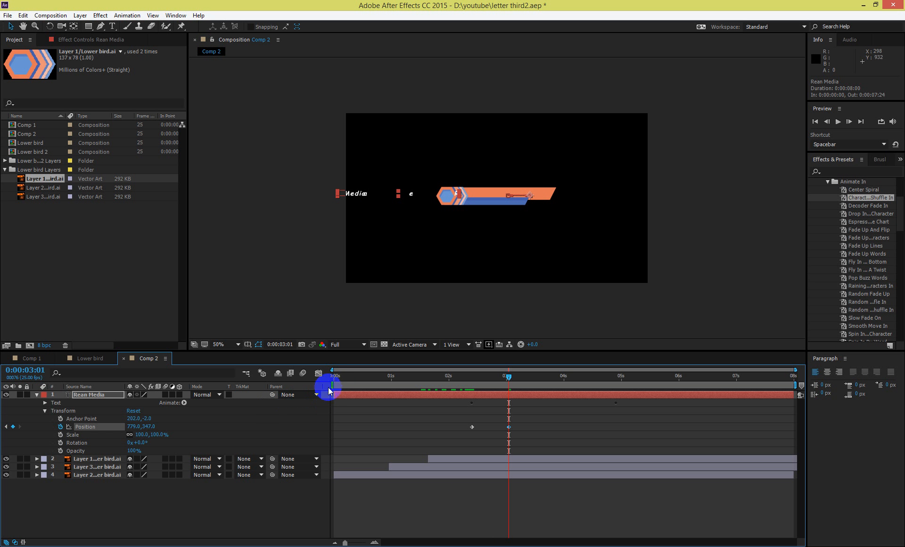
Preview the composition from the start, collapse the Rean Media layer's properties, and scrub through the title animation.
click(337, 383)
key(space)
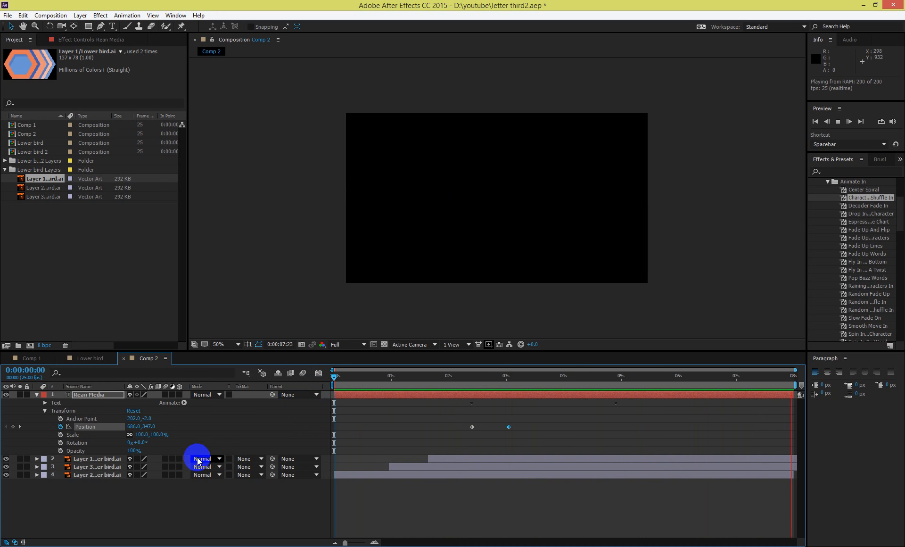
key(space)
drag(477, 375, 488, 375)
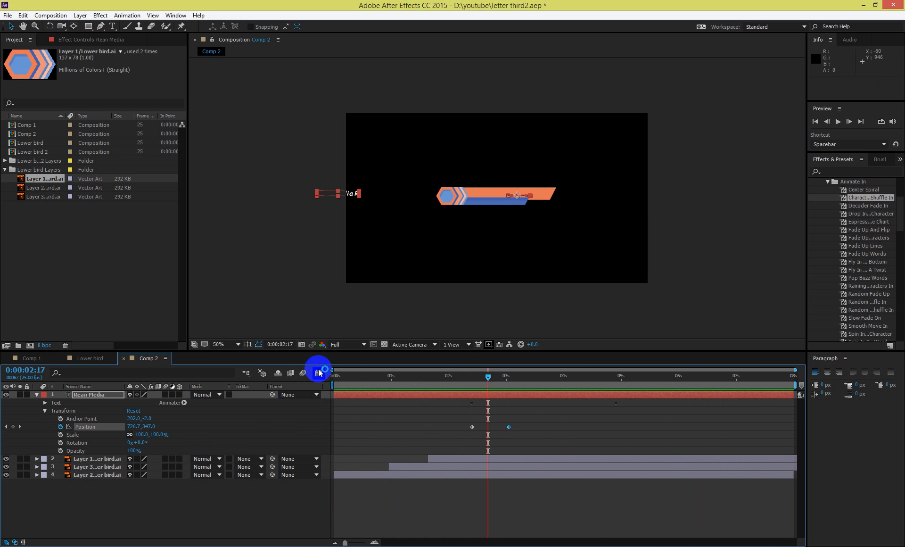
click(37, 395)
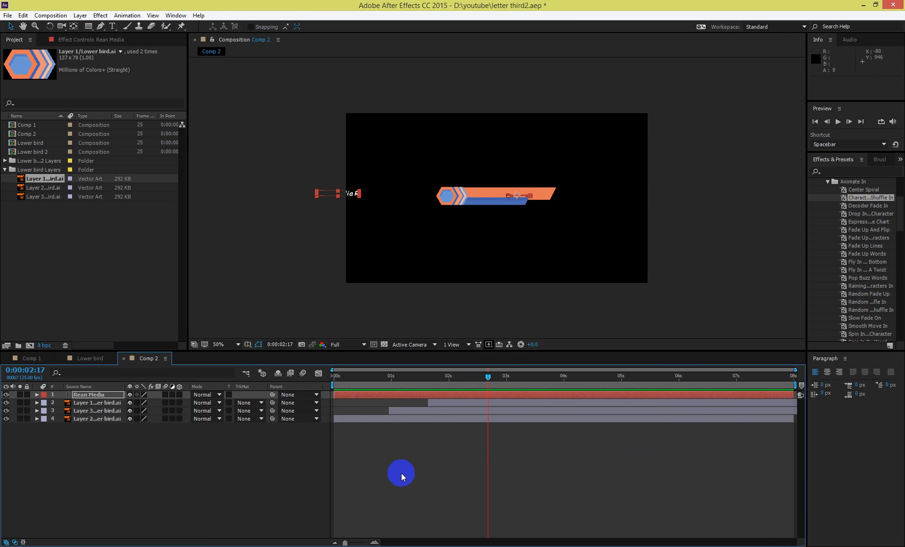
click(427, 455)
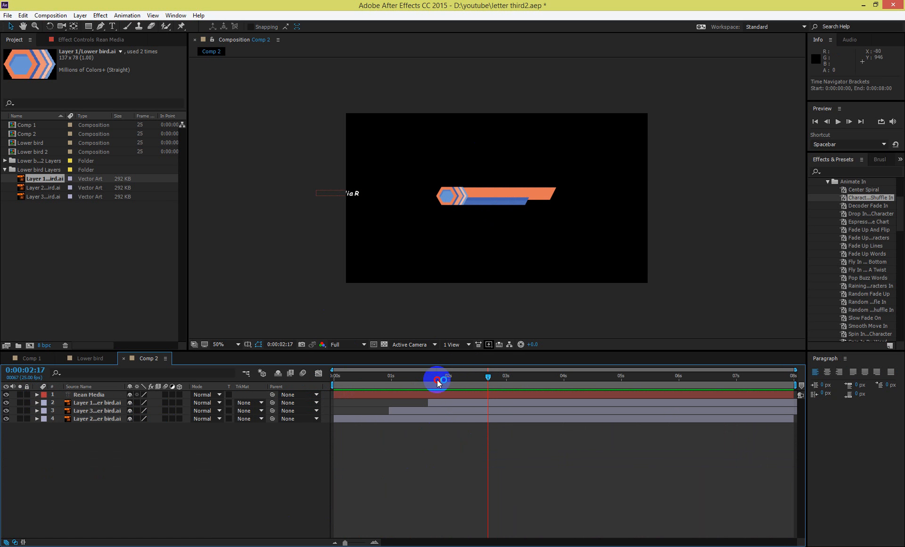
drag(437, 380, 558, 381)
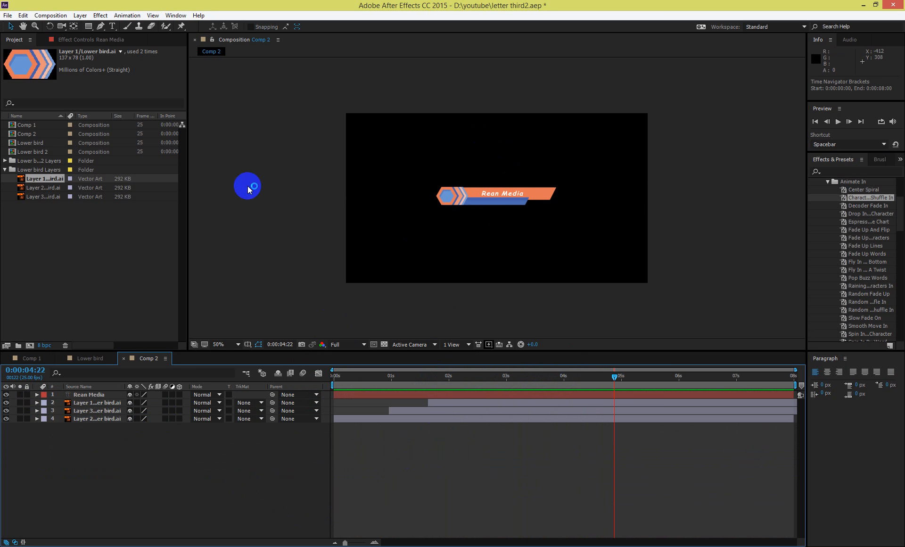
Create a text layer reading "fdfdff" at 0:00:02:20 and place it on the blue bar at position 546, 383.
click(495, 378)
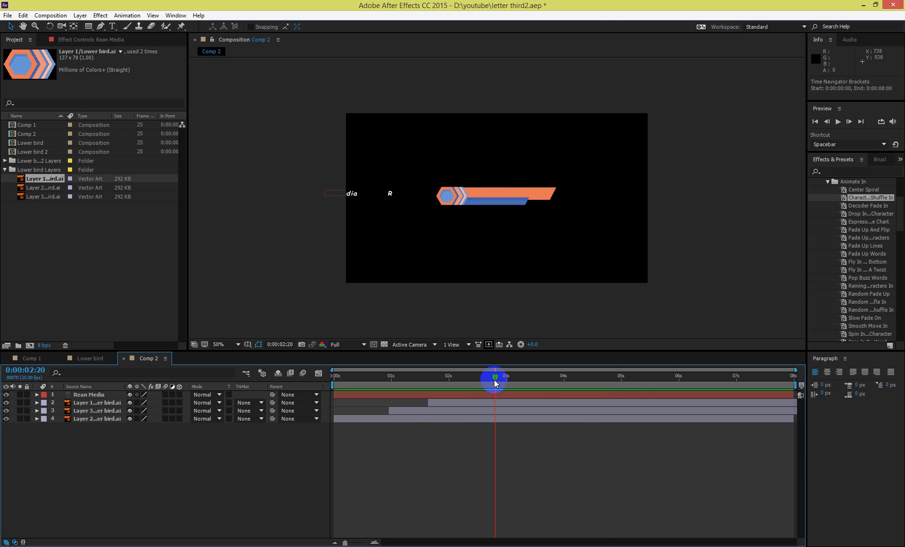
click(114, 27)
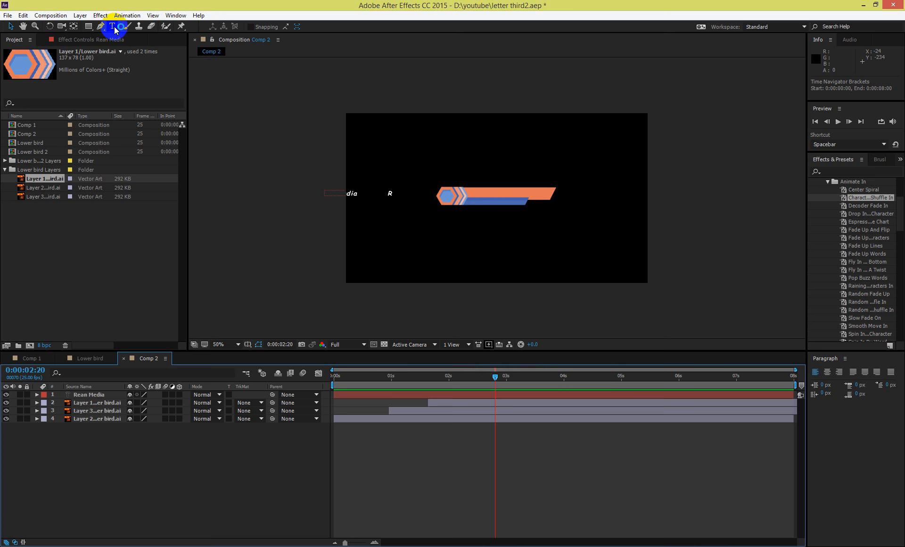
click(471, 229)
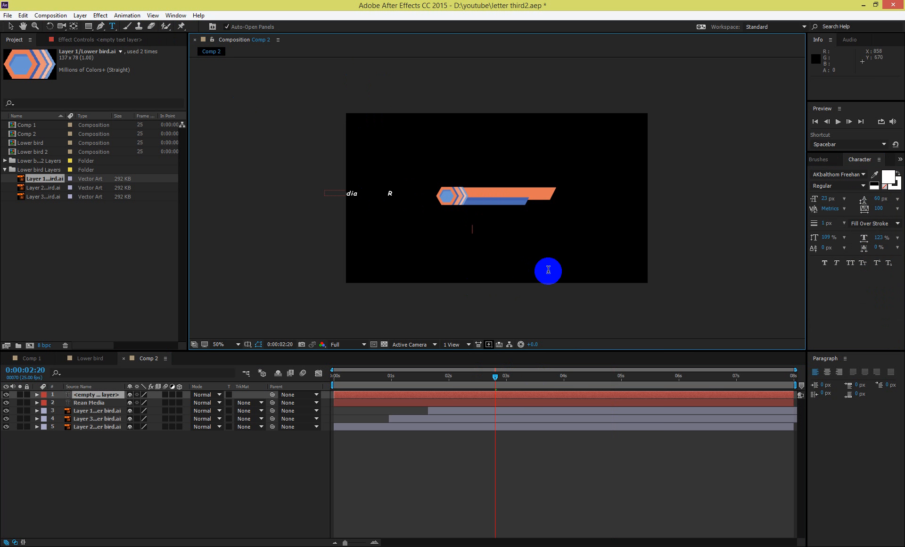
text(fdfdf)
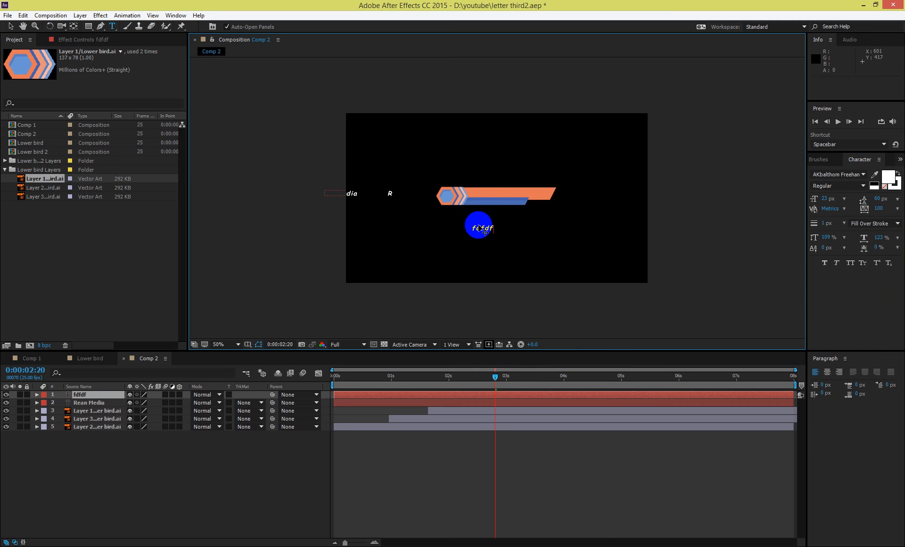
scroll(479, 227, up, 1)
text(f)
click(10, 27)
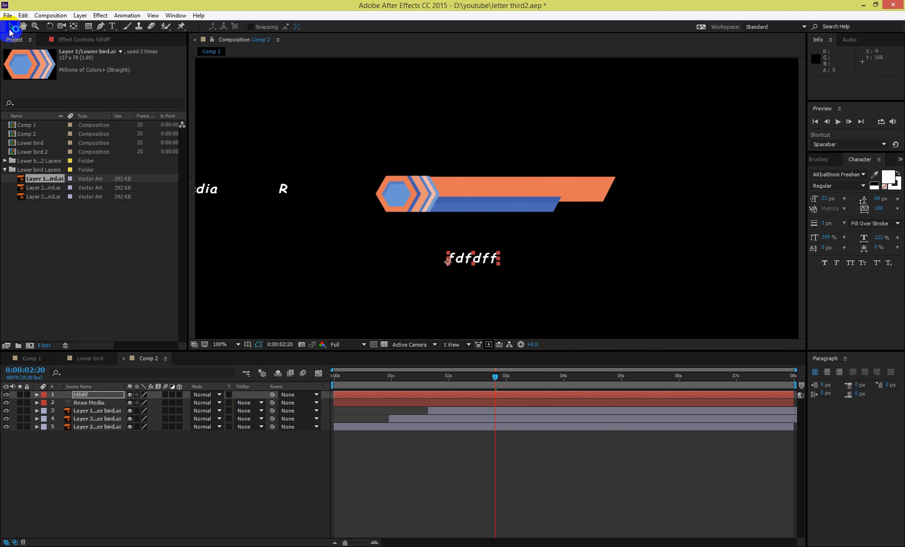
drag(478, 259, 482, 207)
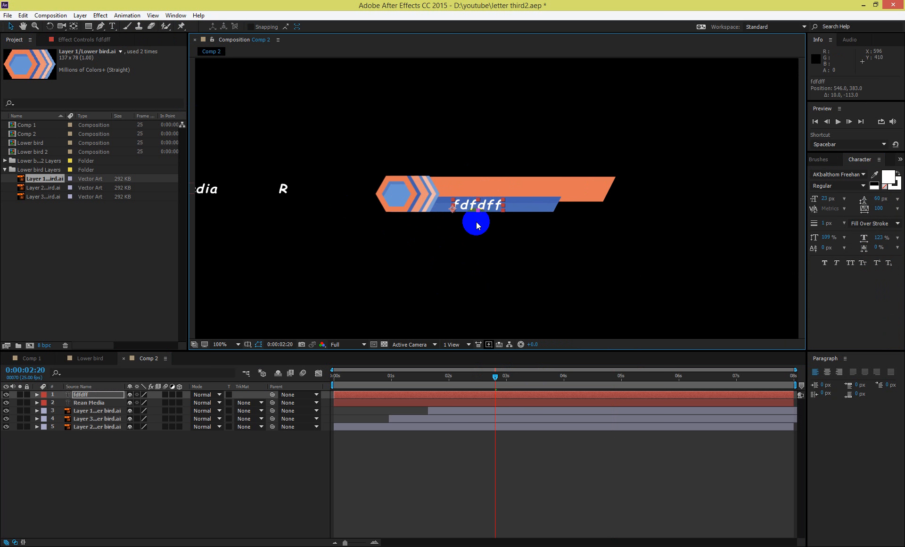
Apply the Typewriter animation preset to the fdfdff text at 0:00:02:20.
click(830, 163)
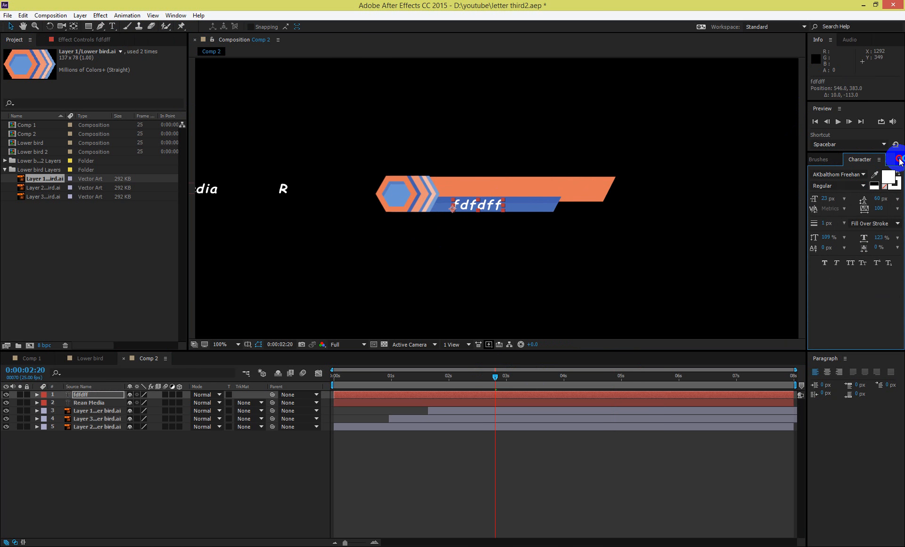
click(900, 161)
click(823, 180)
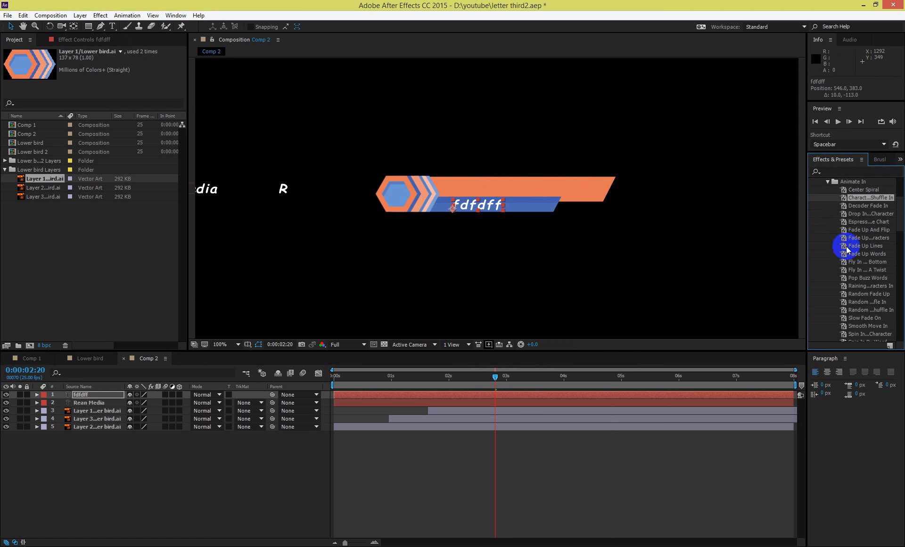
click(863, 310)
scroll(864, 325, down, 2)
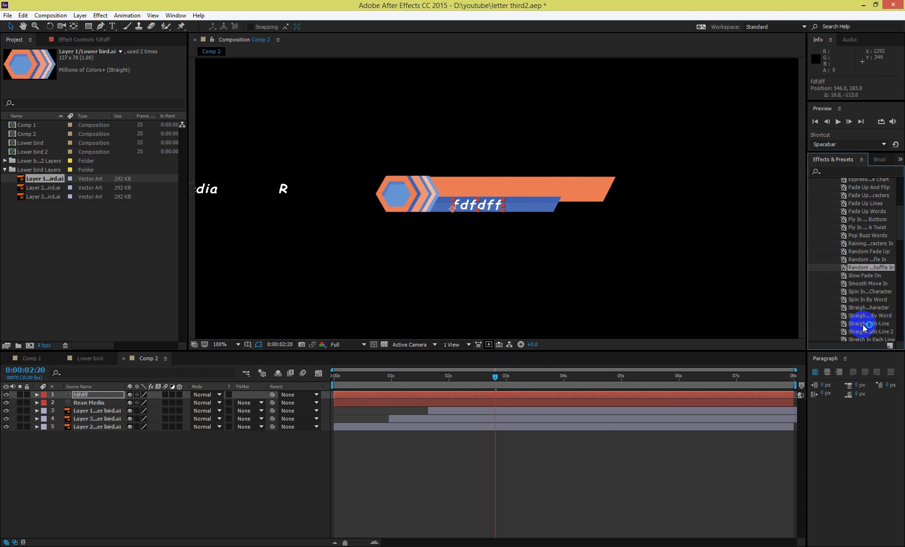
scroll(866, 330, down, 2)
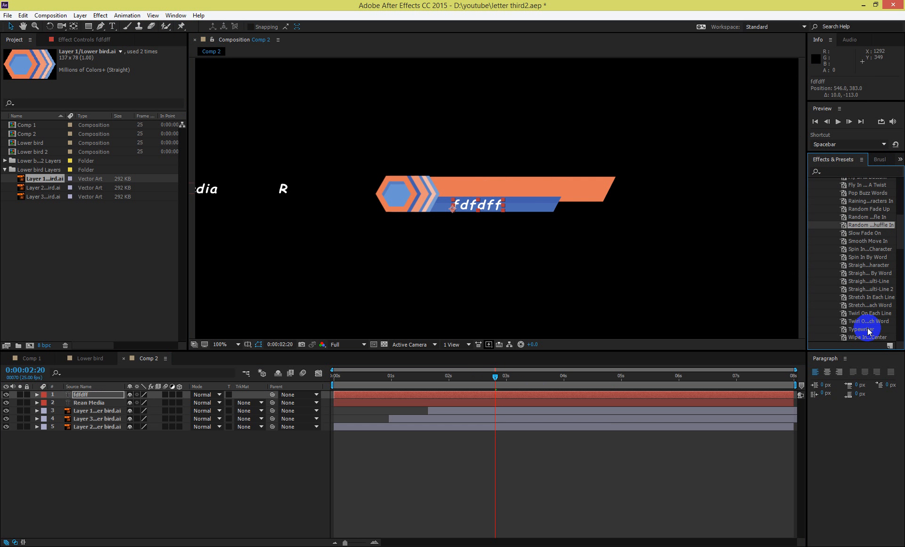
click(868, 329)
drag(869, 330, 477, 206)
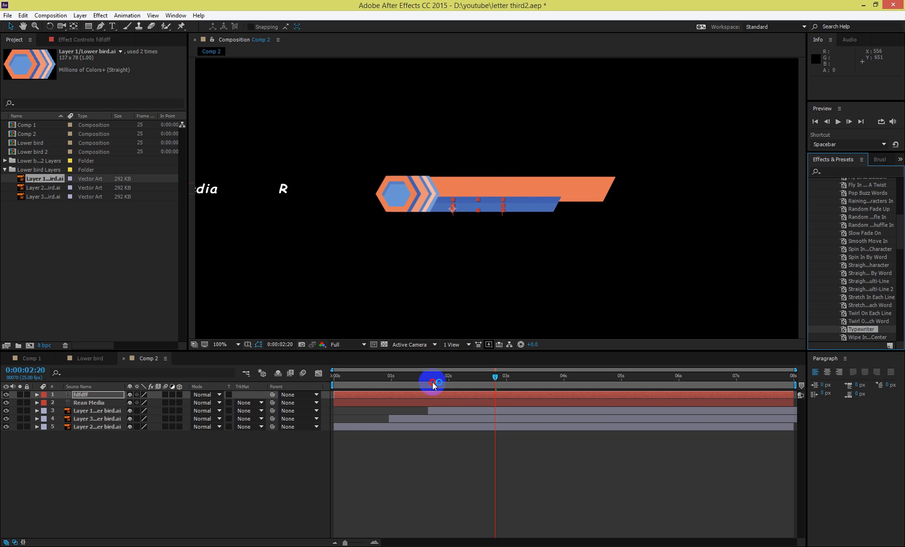
Scrub through the lower third's animation from the start, zoom out to 50%, and stop at 0:00:02:00.
drag(434, 380, 297, 402)
click(191, 473)
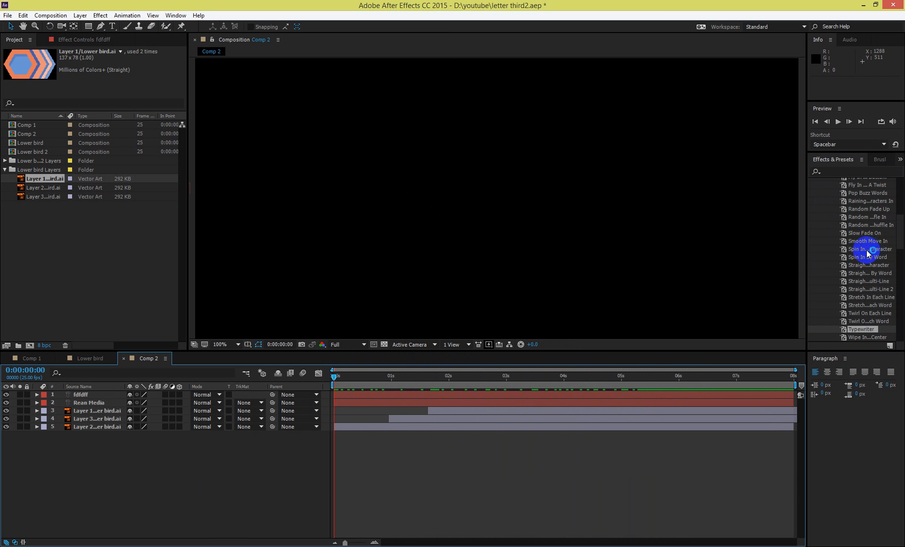
drag(335, 379, 474, 394)
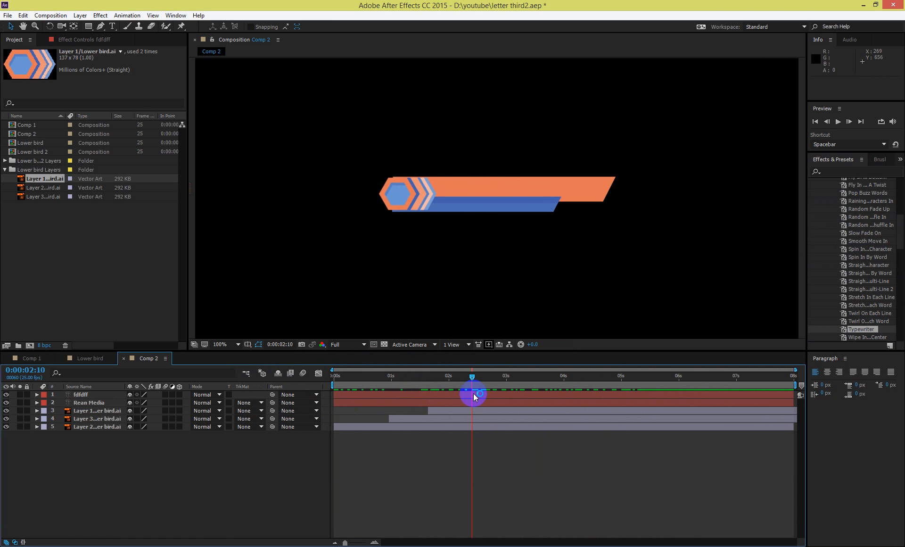
click(408, 379)
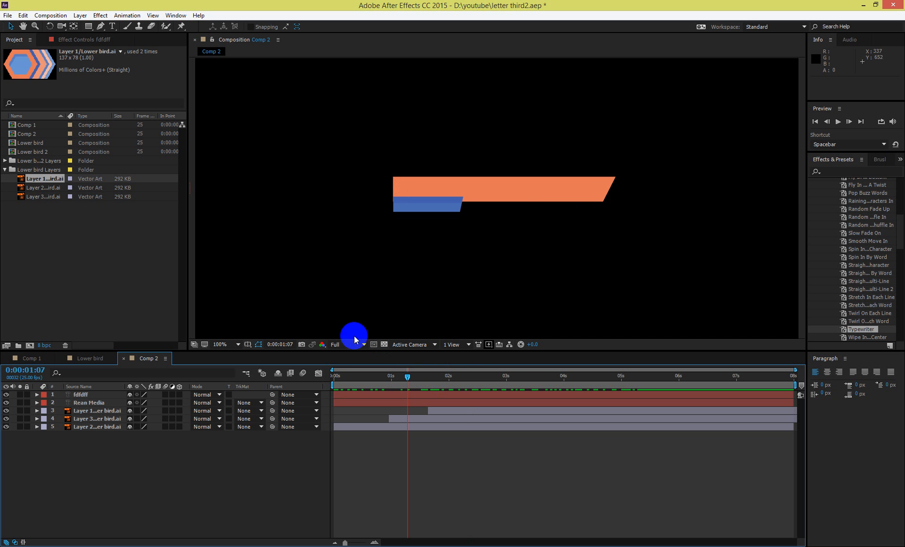
key(comma)
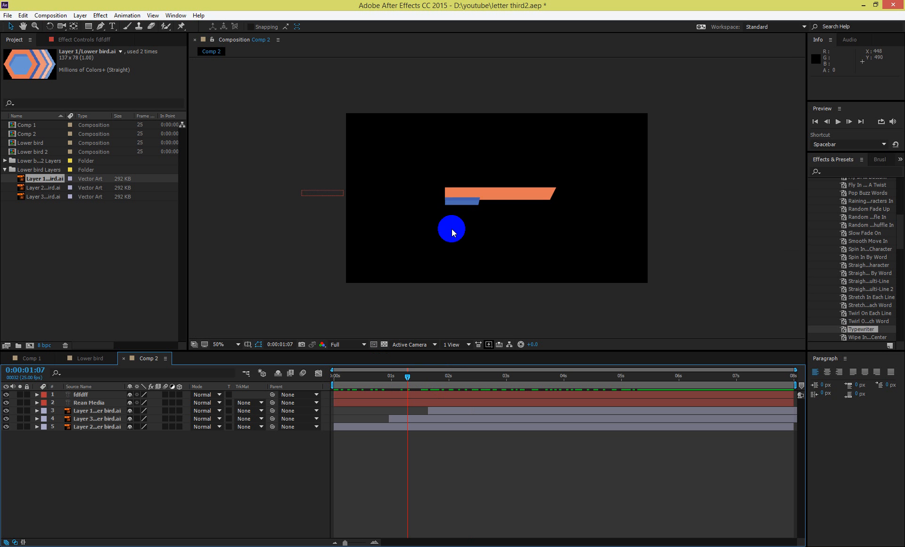
drag(347, 381, 449, 388)
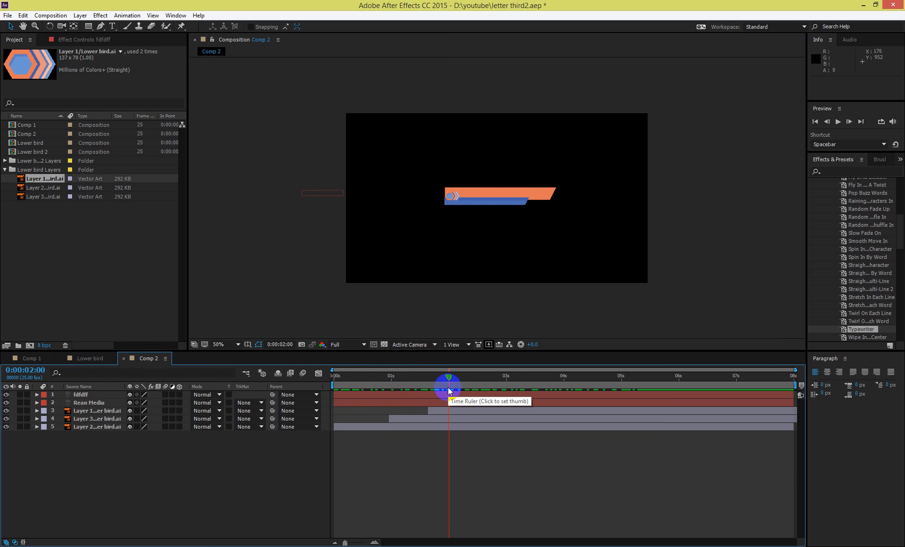
Pre-compose all five Comp 2 layers into Pre-comp 1, moving all attributes into the new composition.
drag(89, 451, 76, 396)
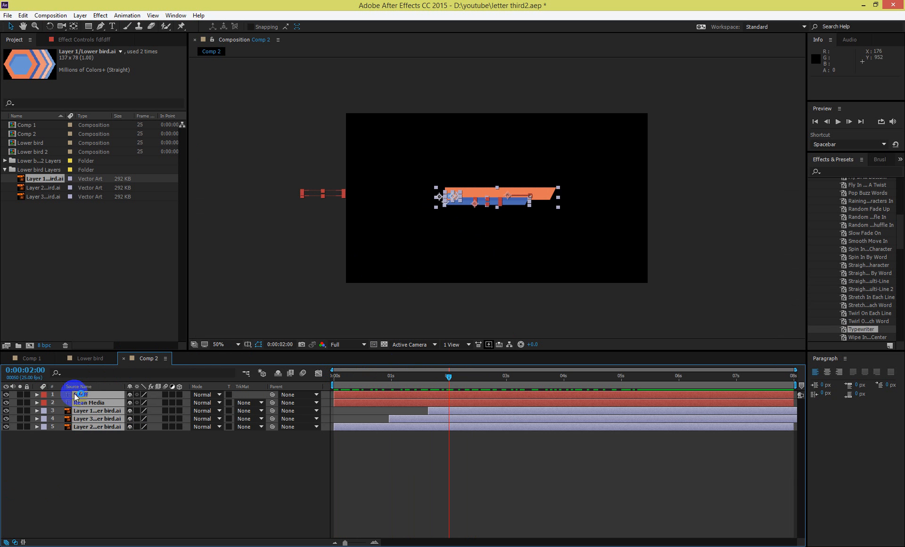
click(81, 15)
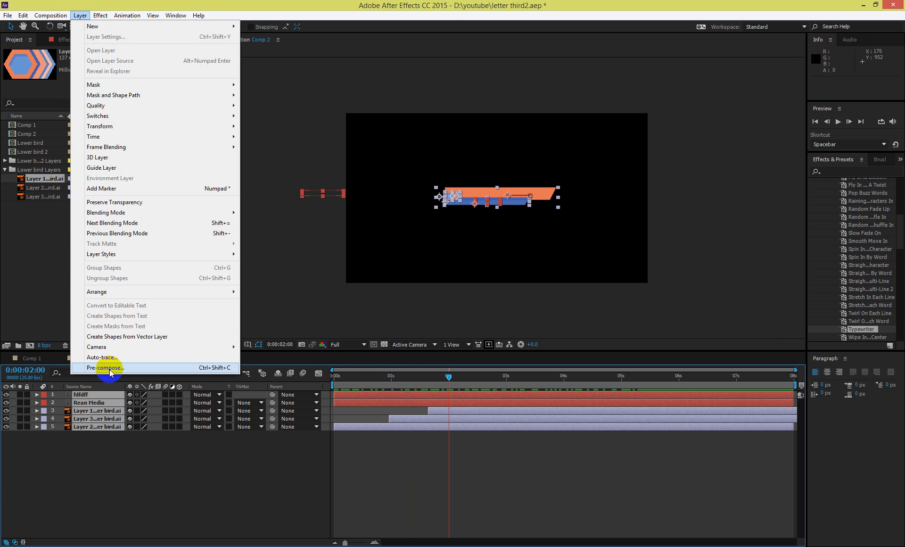
click(110, 368)
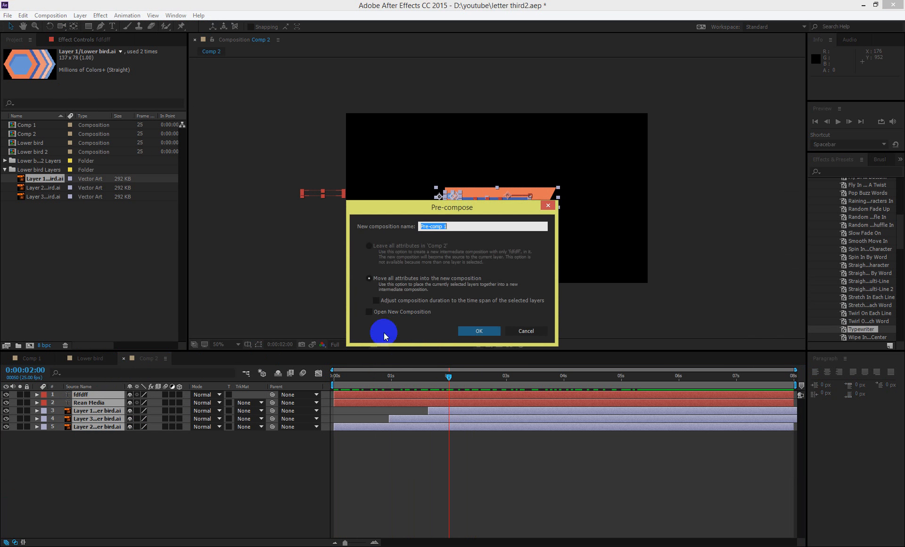
click(473, 332)
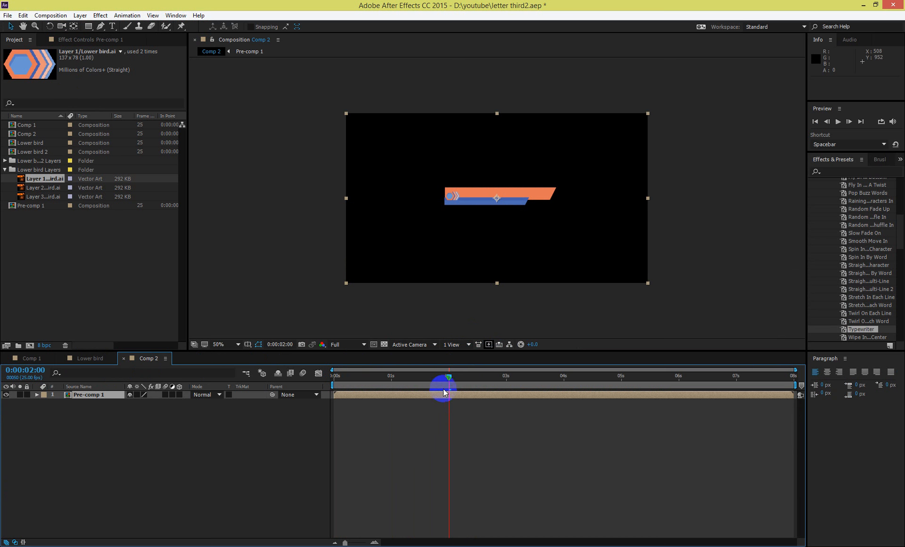
Split the Pre-comp 1 layer at 0:00:05:17 and delete the part after the split.
drag(449, 376, 659, 390)
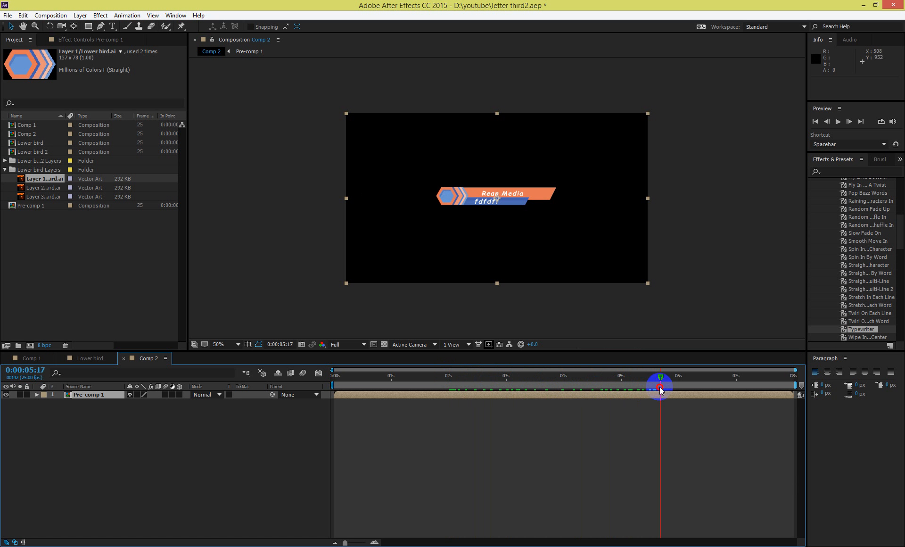
click(659, 398)
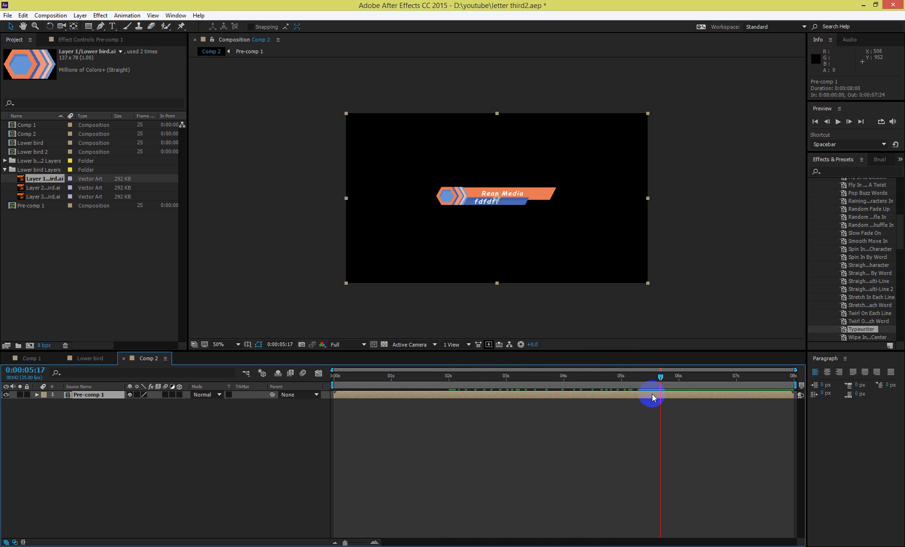
click(79, 16)
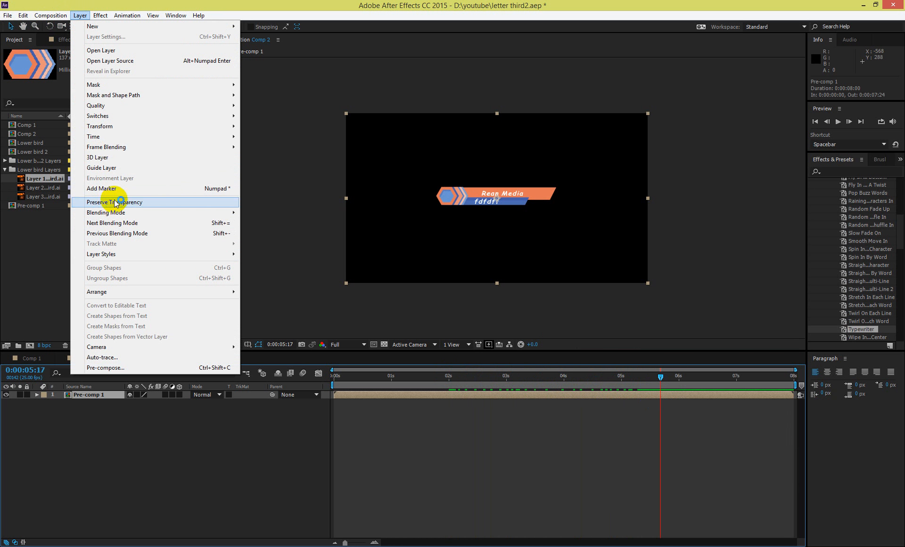
mouse_move(23, 17)
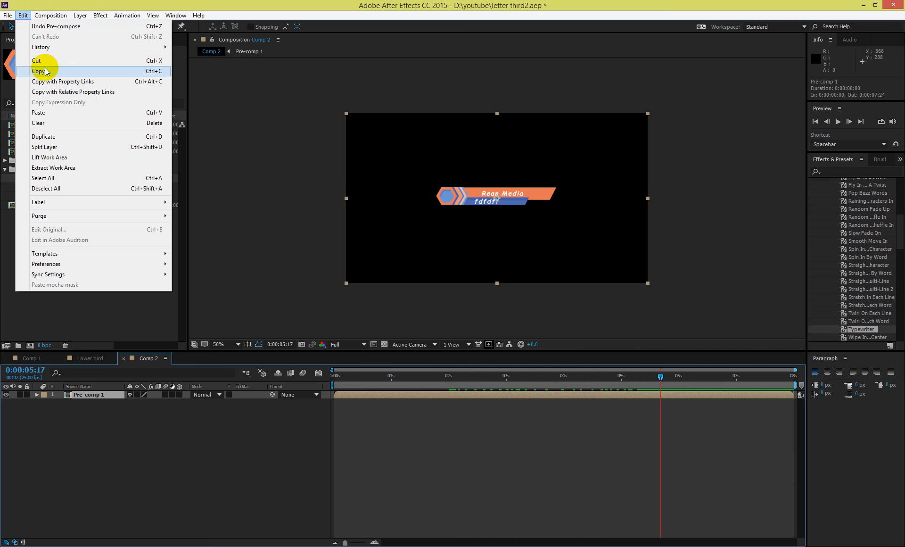
click(57, 149)
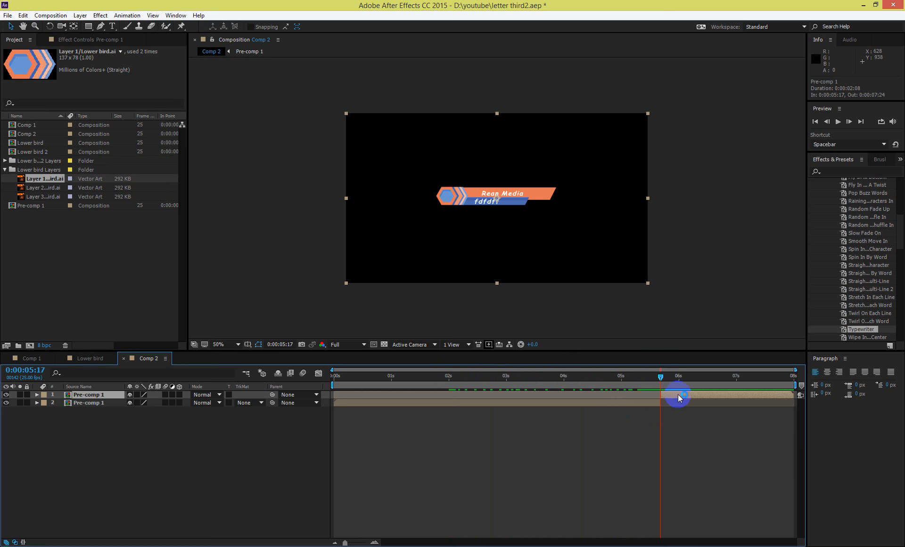
key(Delete)
Scrub through the trimmed animation, set Comp 2's duration to 0:00:15:00, and fit the longer time range in the timeline.
click(619, 382)
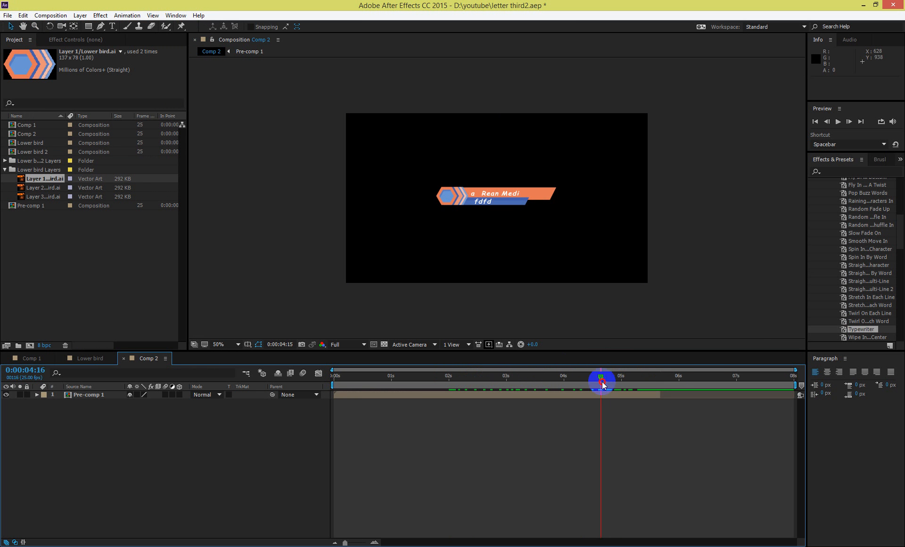
drag(641, 382, 638, 382)
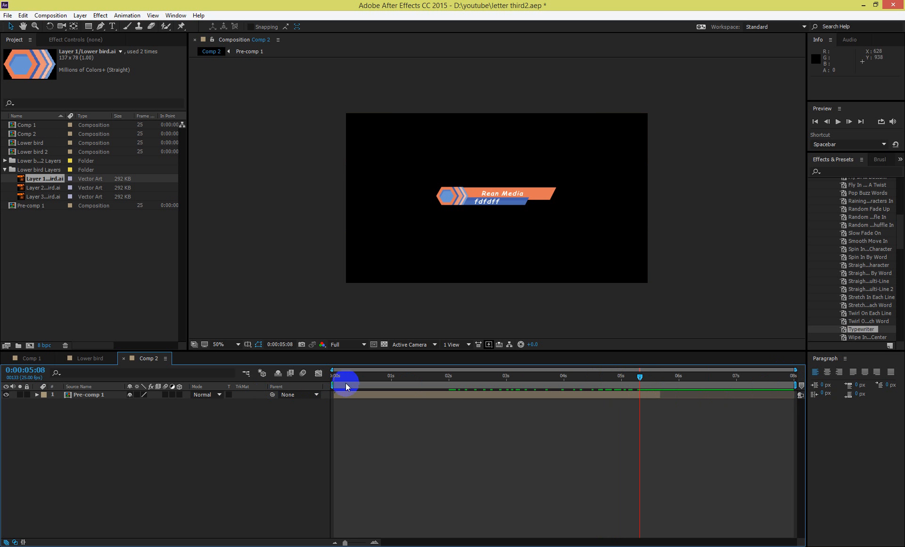
drag(339, 381, 654, 388)
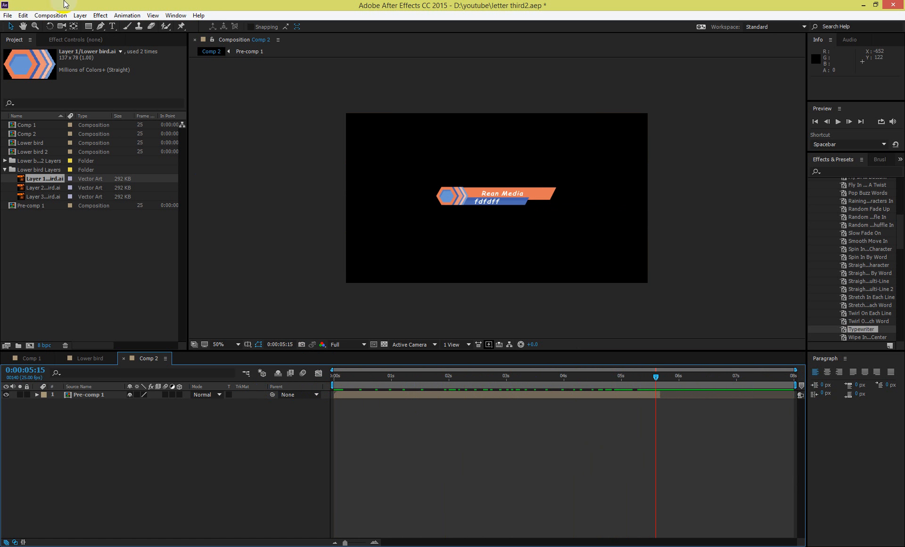
click(55, 15)
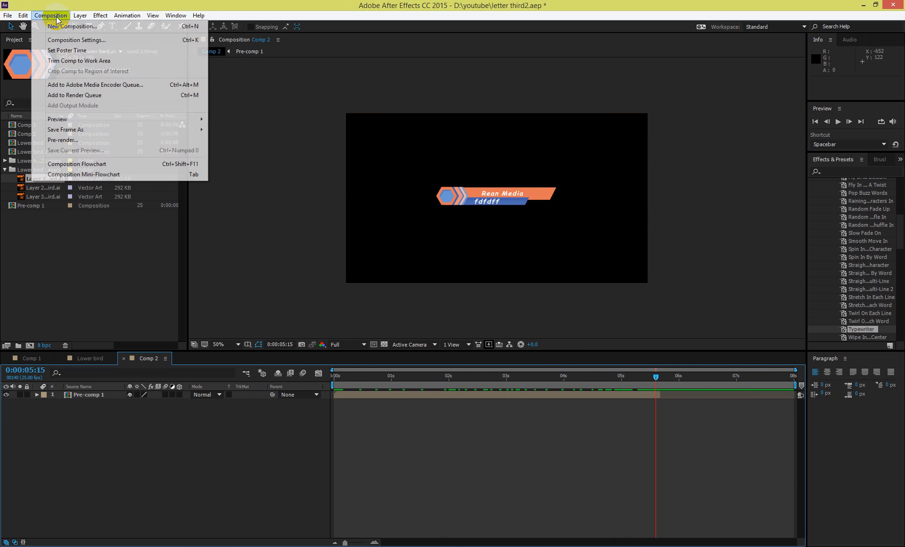
click(71, 42)
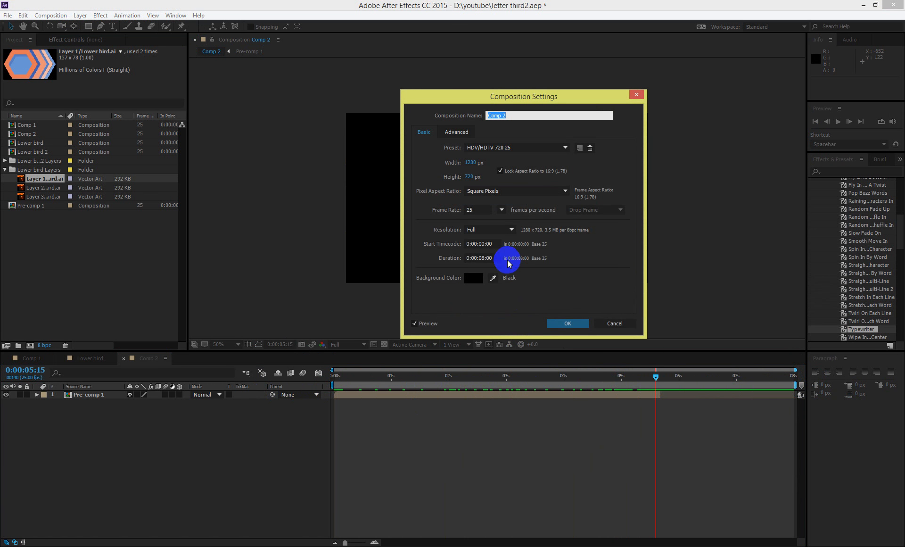
click(483, 259)
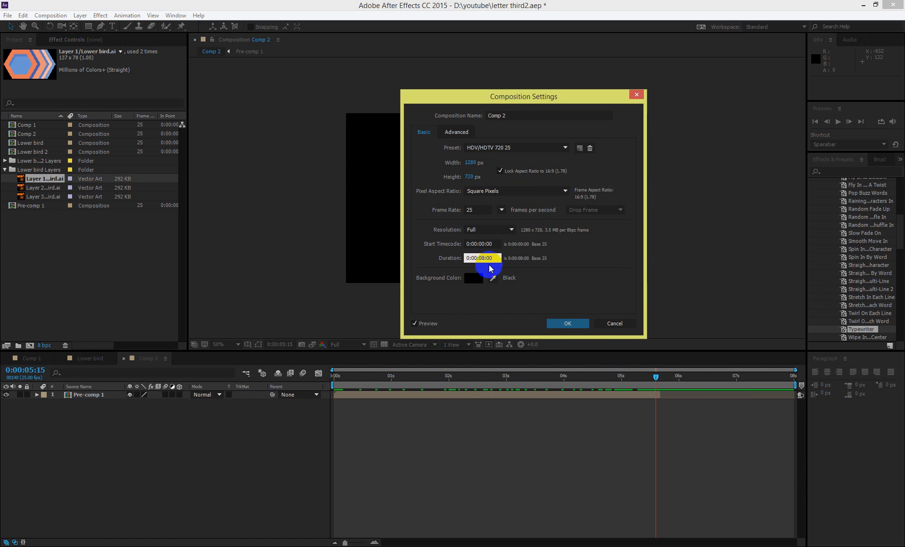
double_click(484, 258)
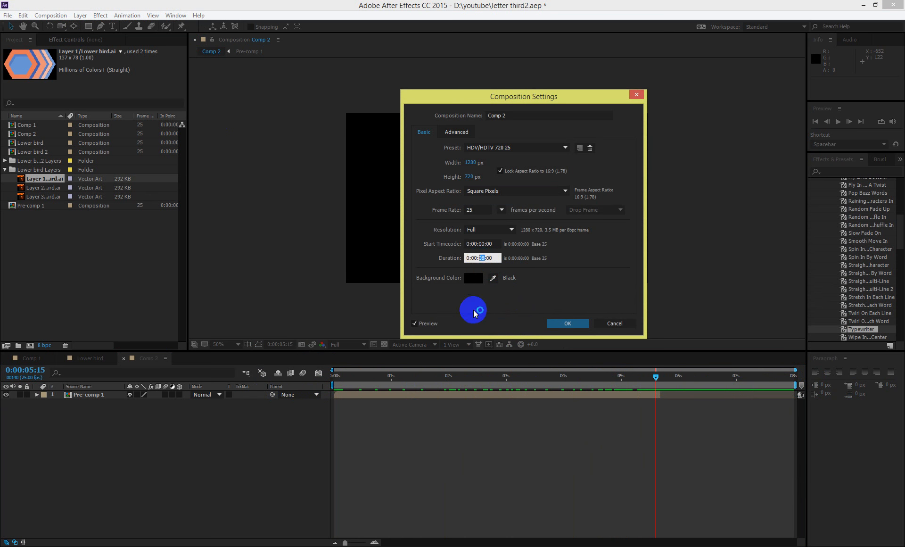
text(15)
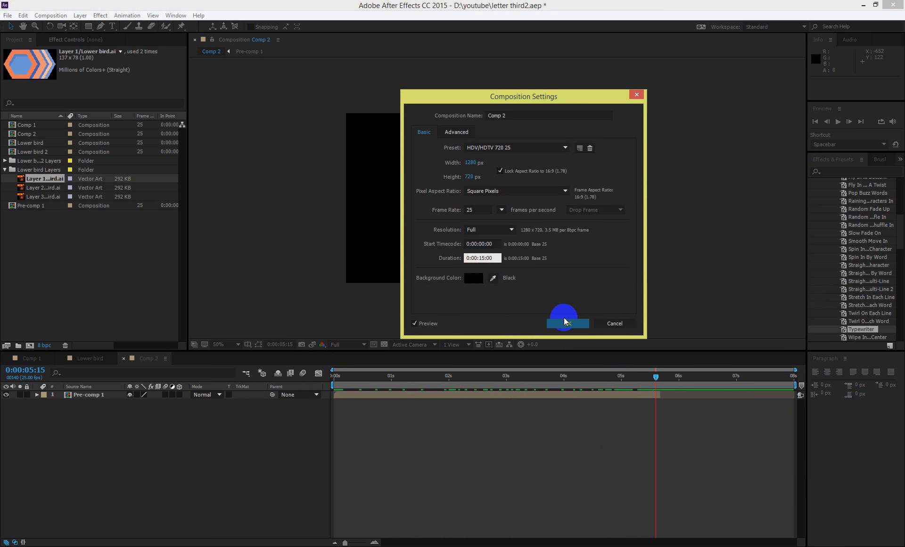
click(567, 322)
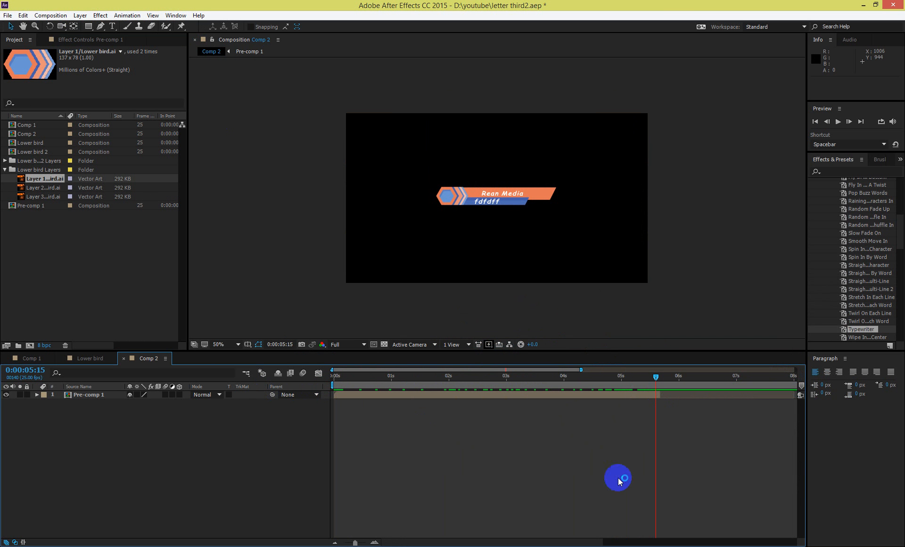
drag(354, 542, 346, 542)
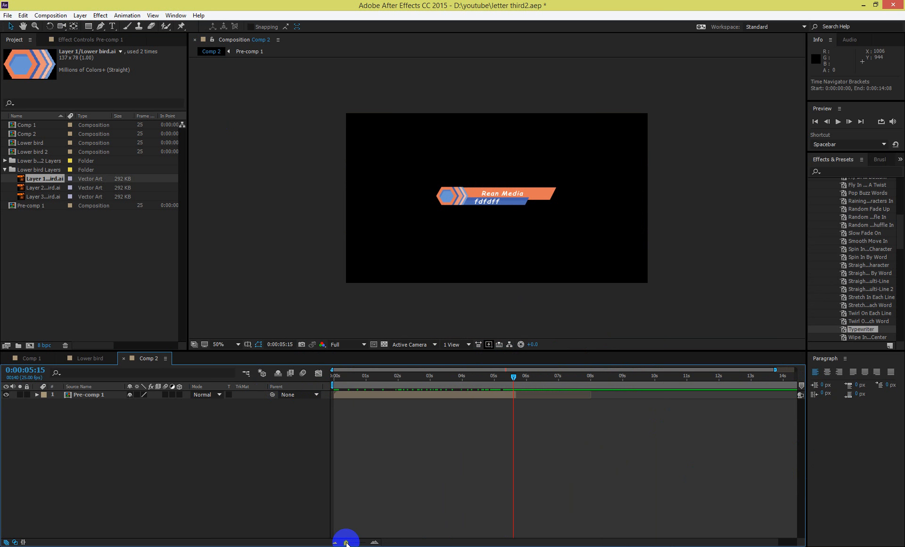
Duplicate the Pre-comp 1 layer and shift the lower copy in time to start at 0:00:05:13.
click(431, 394)
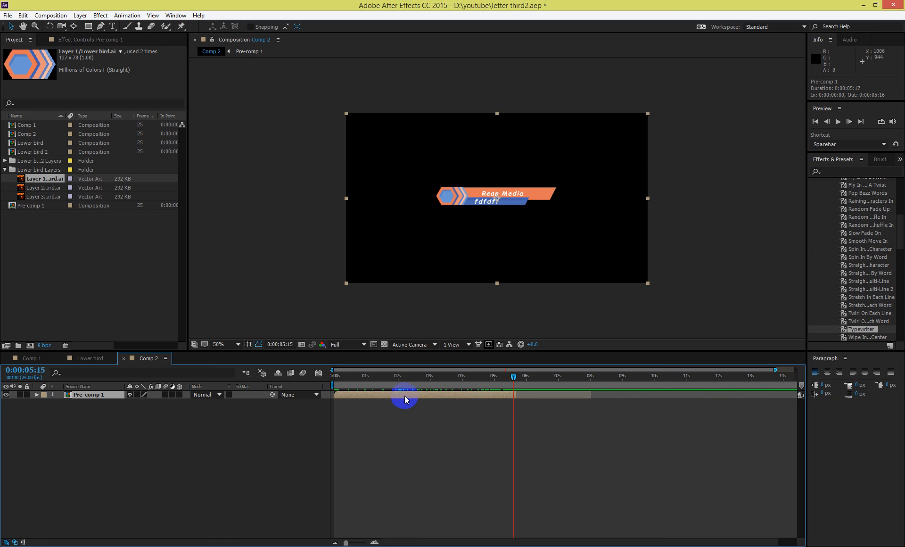
key(Return)
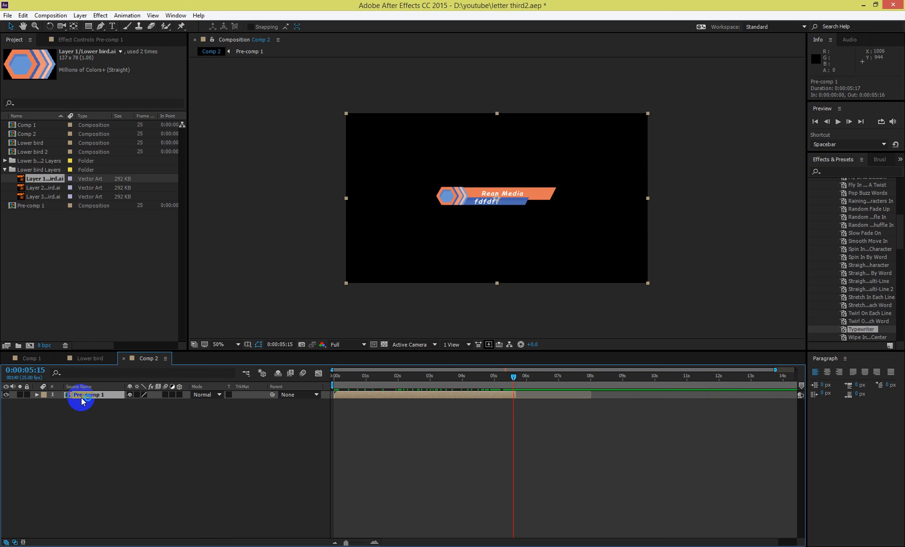
key(Return)
key(ctrl+d)
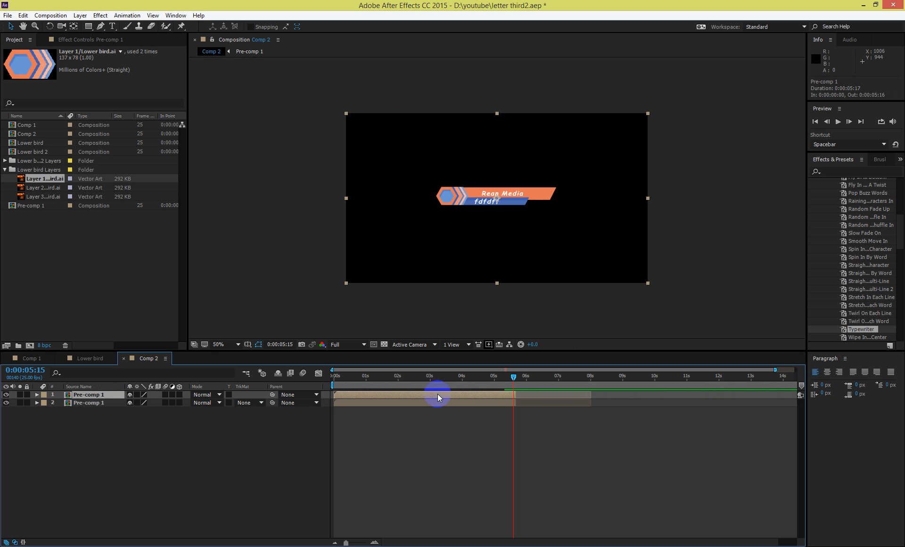
drag(433, 395, 546, 394)
key(ctrl+z)
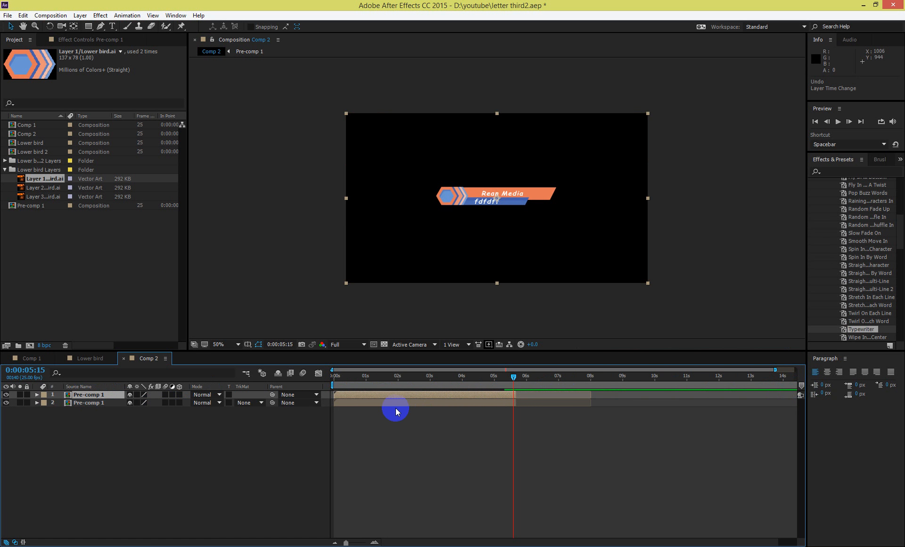
drag(390, 404, 568, 413)
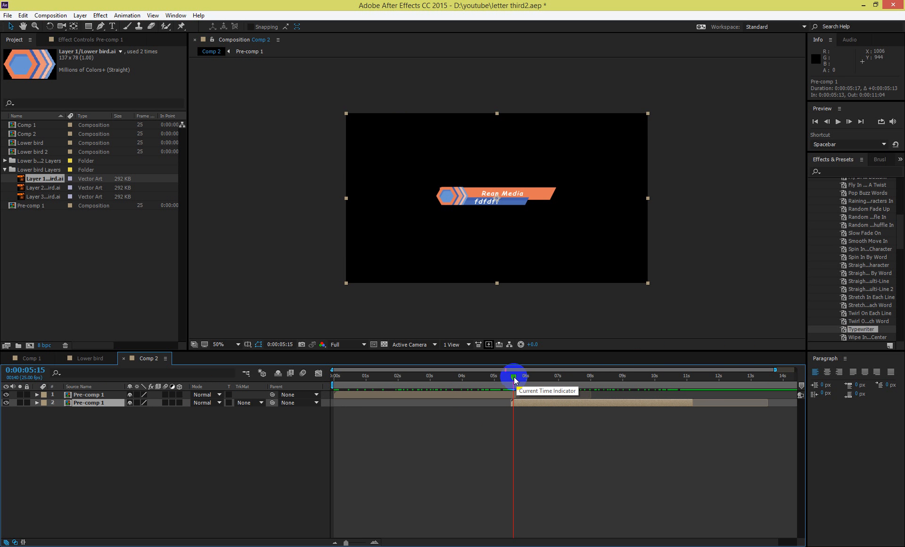
Scrub through the second animation and time-reverse the lower Pre-comp 1 layer.
drag(514, 380, 592, 380)
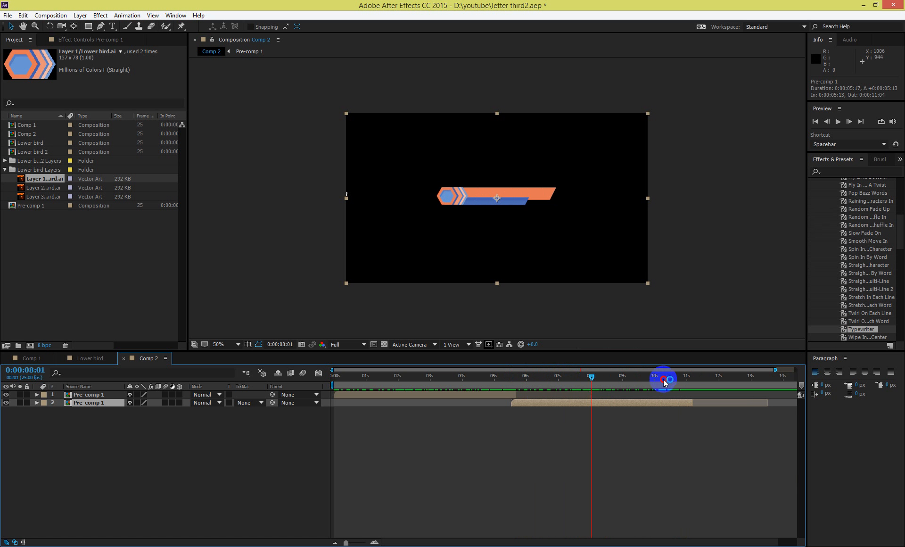
drag(663, 380, 578, 381)
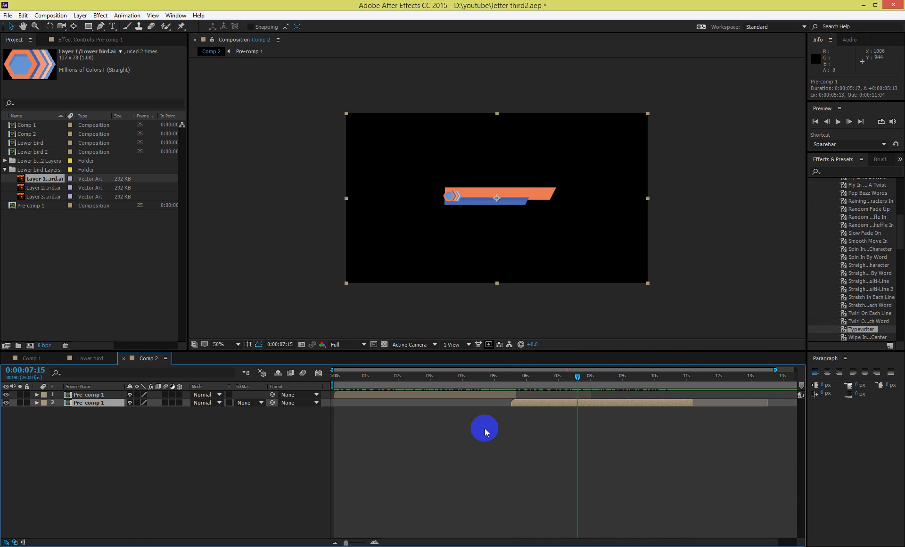
double_click(81, 404)
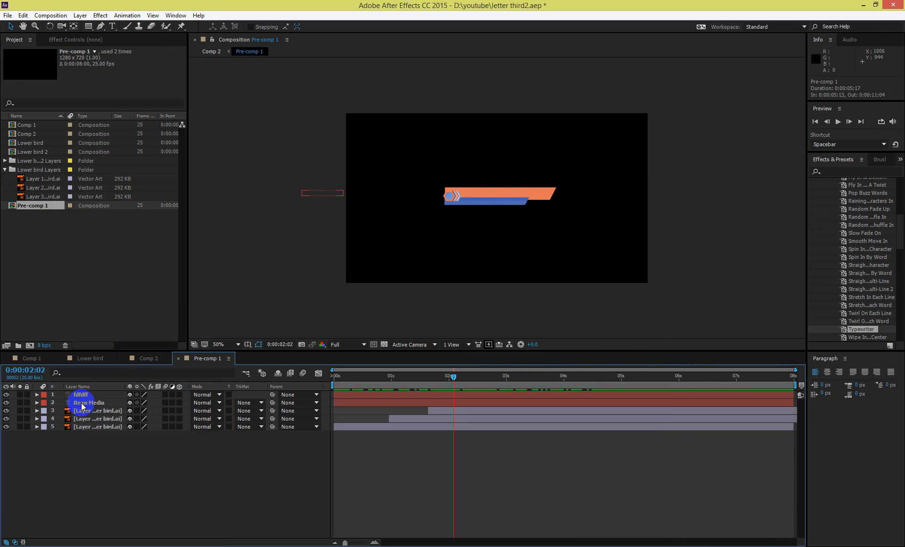
click(179, 359)
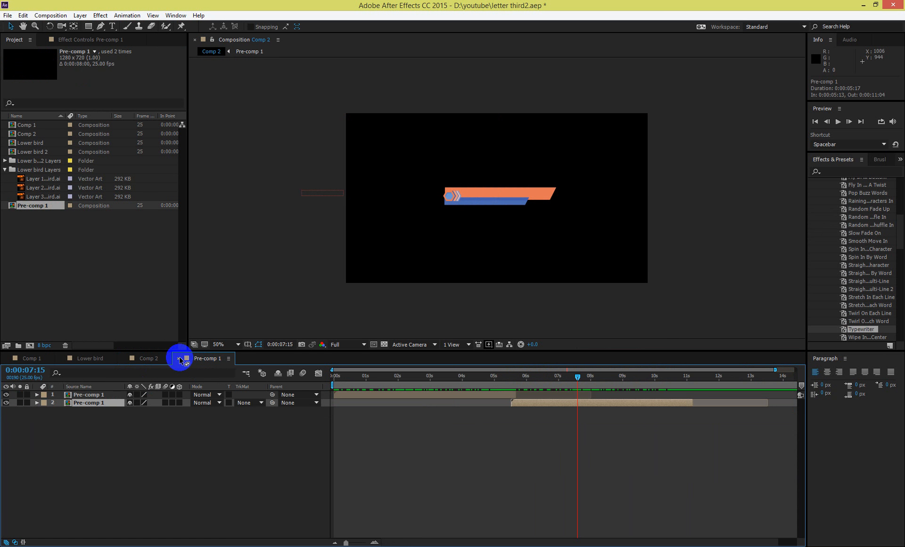
right_click(77, 404)
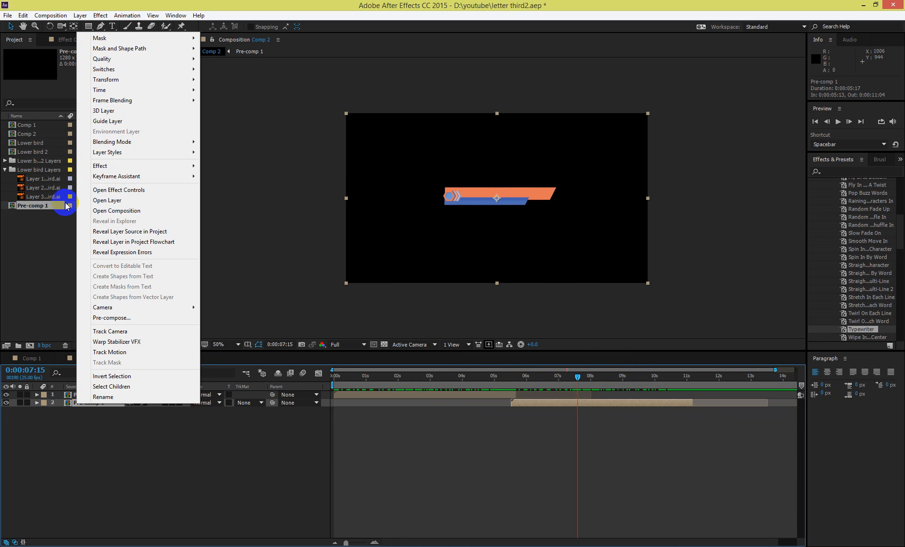
mouse_move(126, 89)
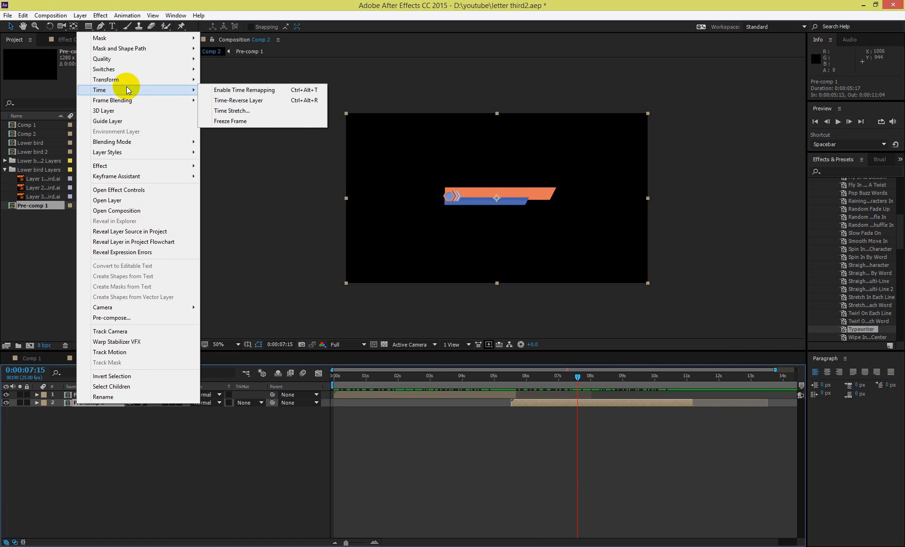
click(265, 101)
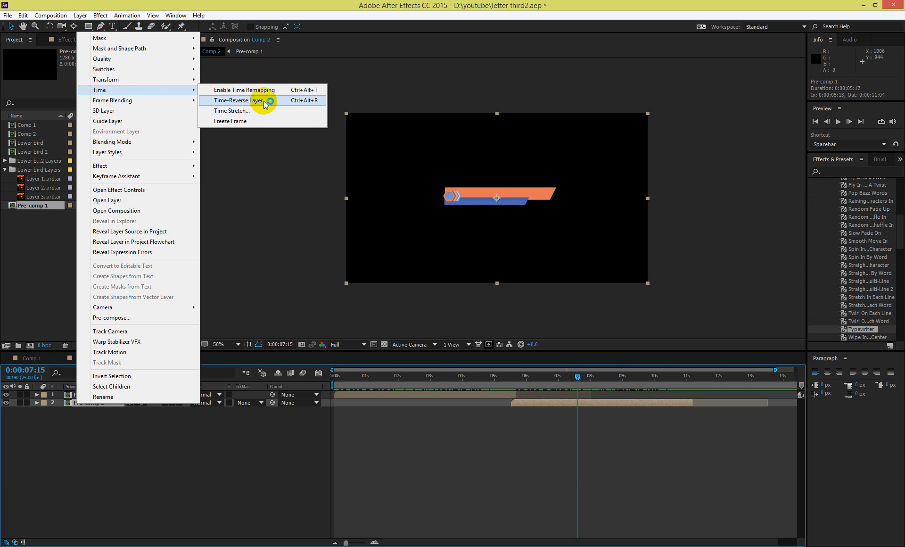
click(264, 101)
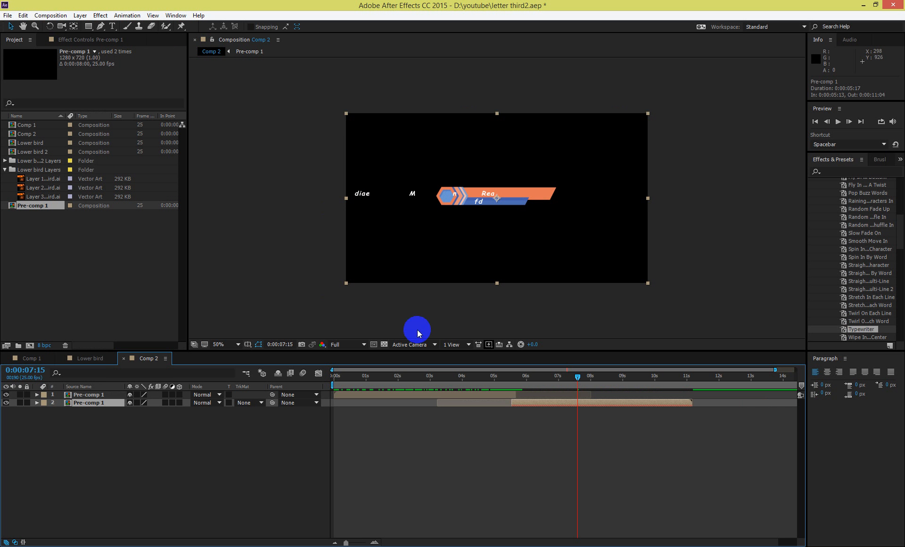
Preview Comp 2 from the start and shift the reversed layer 4 frames later, directly after the first layer's end.
drag(372, 380, 333, 376)
key(space)
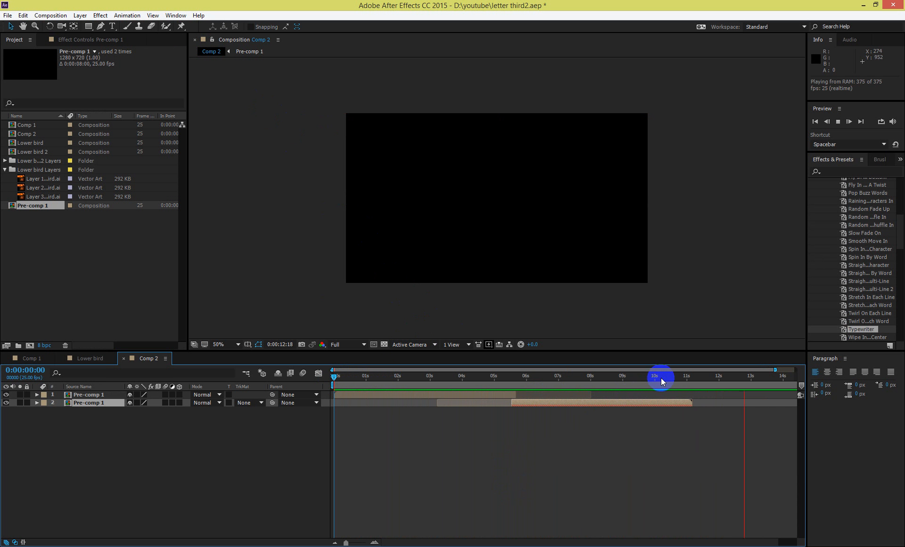
click(571, 385)
drag(572, 382, 522, 404)
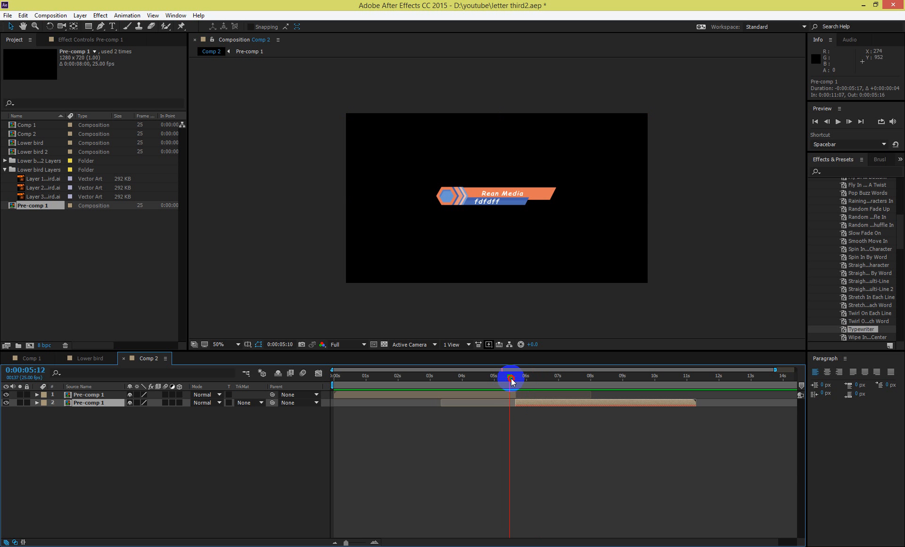
Scrub through the intro and the transition to the reversed layer, deselect the layers, and stop at 0:00:05:15.
drag(564, 379, 403, 399)
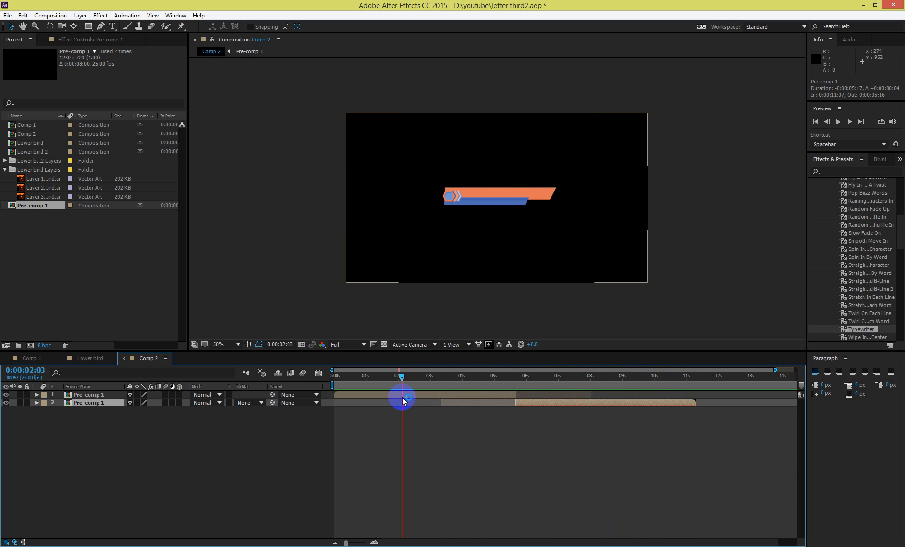
drag(400, 376, 477, 384)
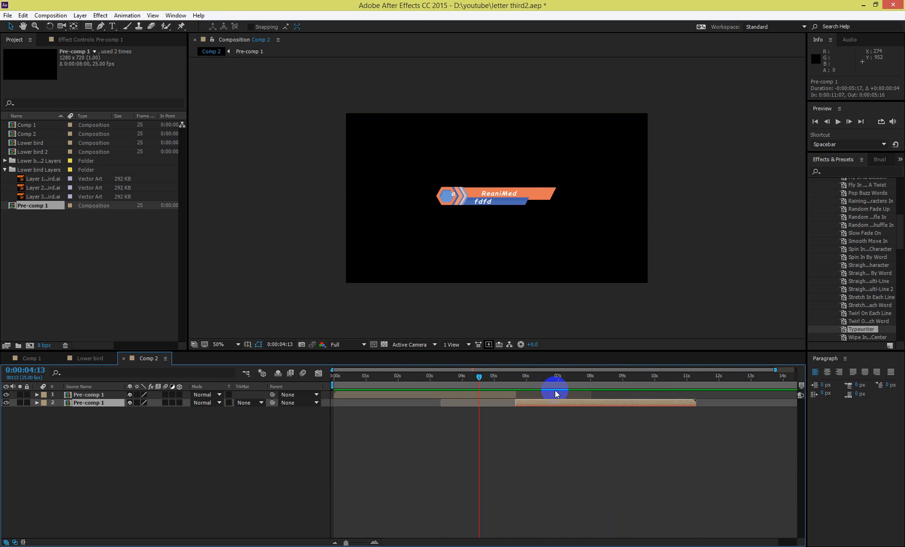
click(533, 380)
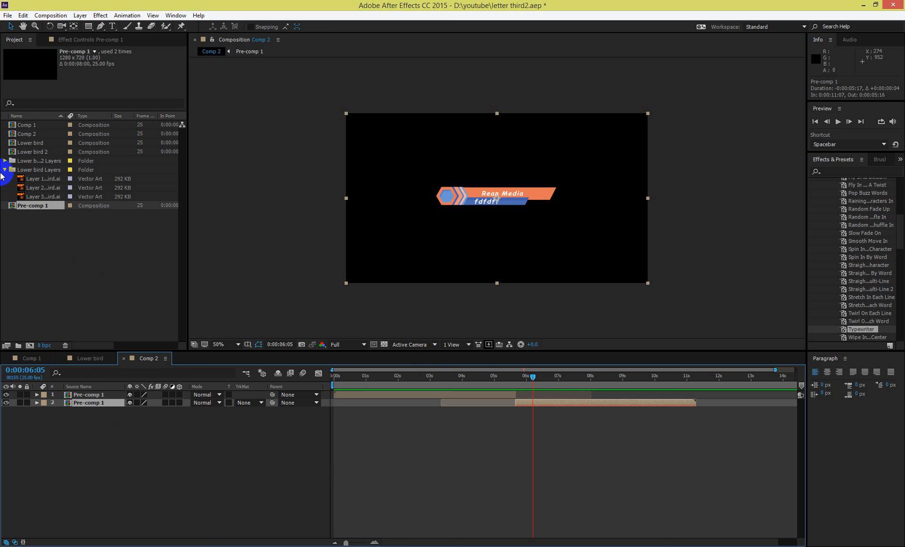
click(85, 418)
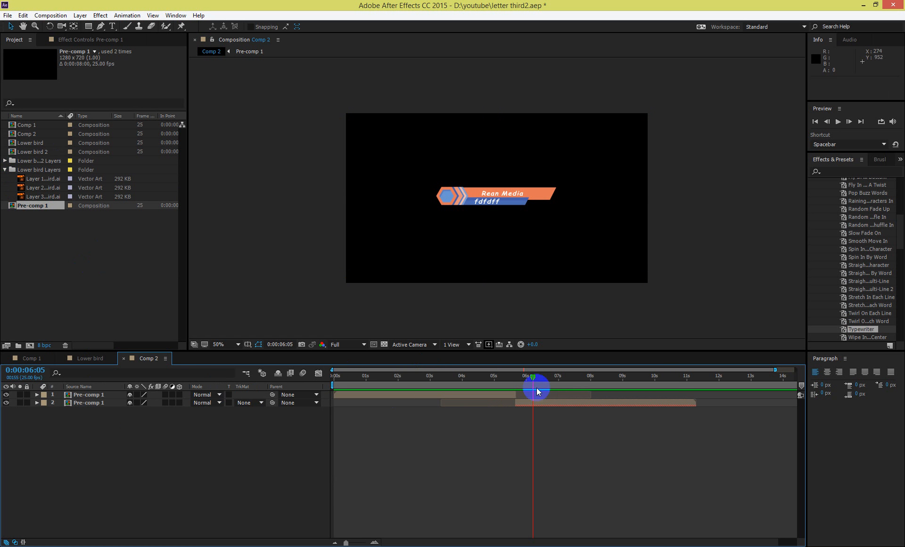
click(514, 379)
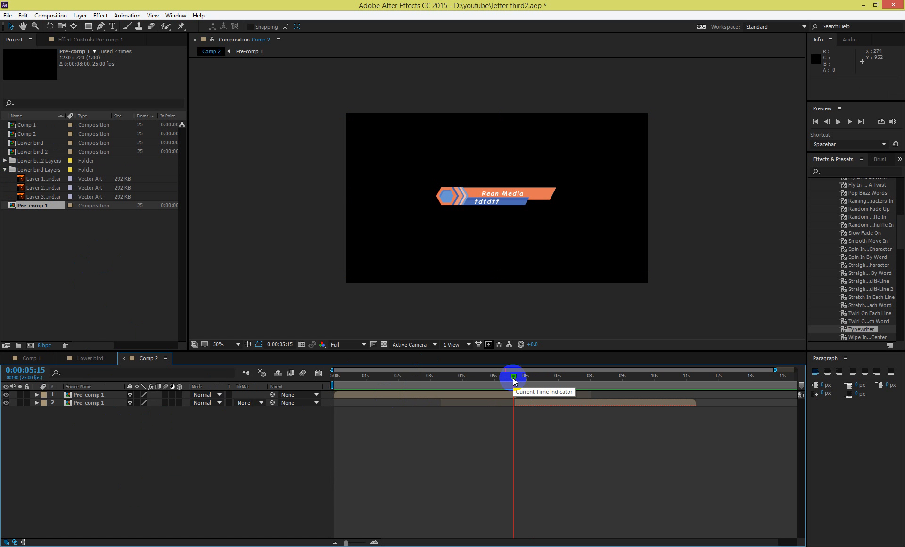